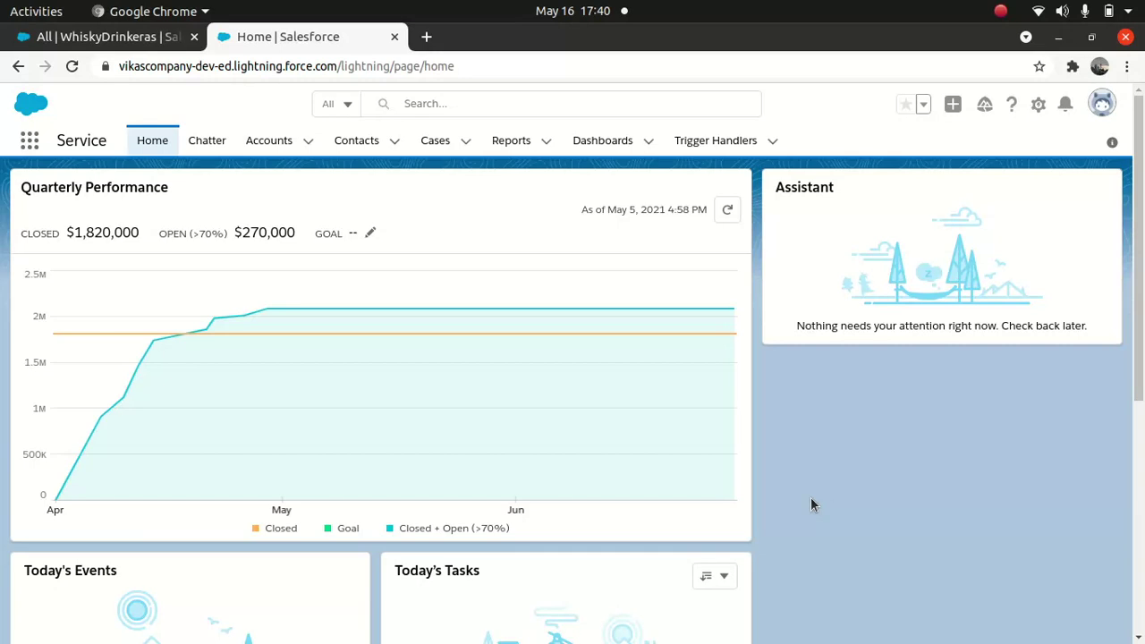
- Alternate between the WhiskyDrinkeras list and Service home tabs, finishing on All | WhiskyDrinkeras
{"action": "left_click", "coordinate": [128, 45]}
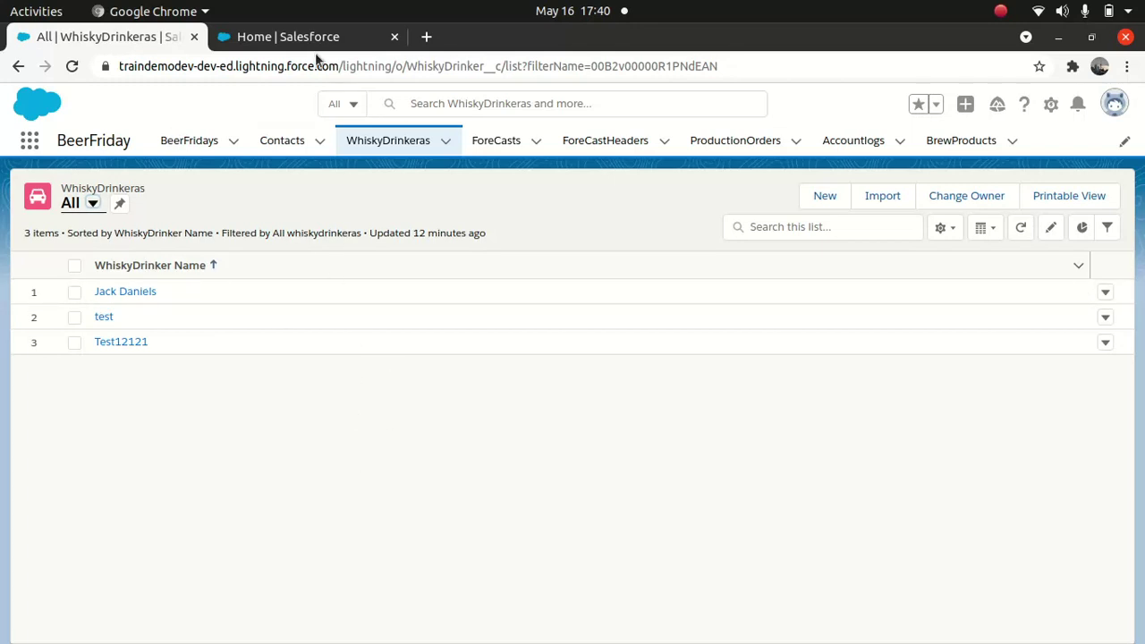
{"action": "left_click", "coordinate": [294, 38]}
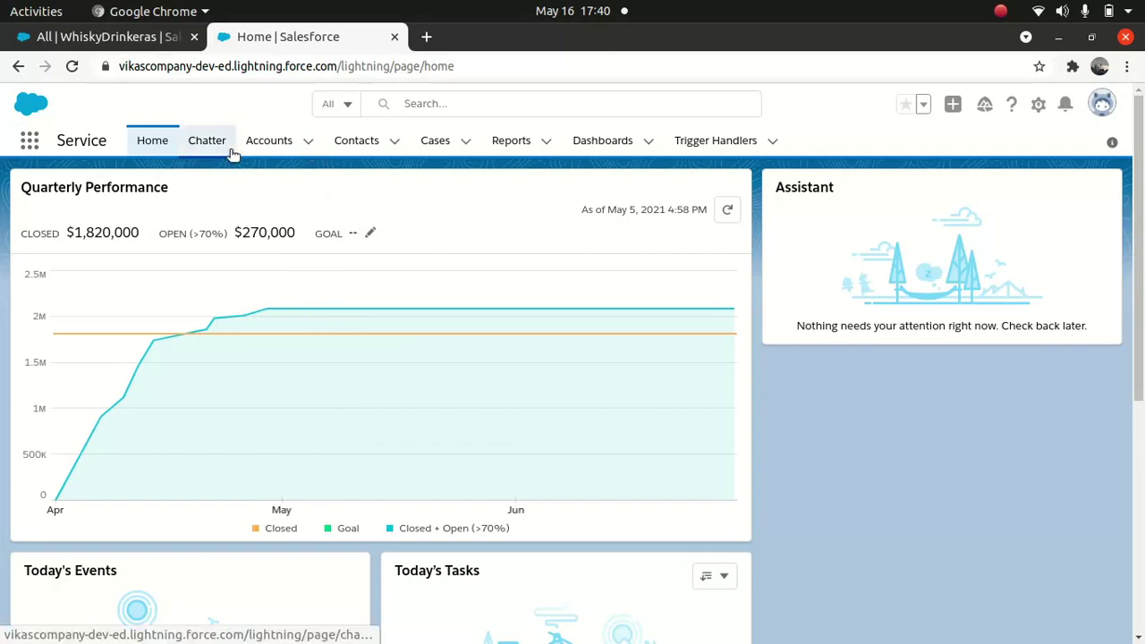
{"action": "left_click", "coordinate": [139, 37]}
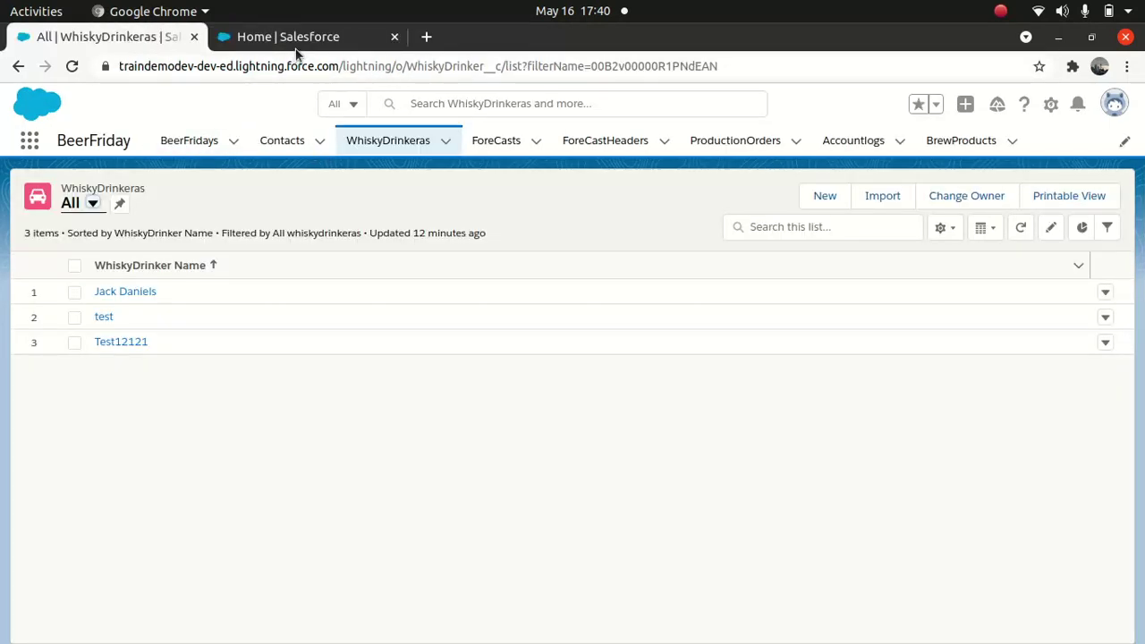
{"action": "left_click", "coordinate": [294, 41]}
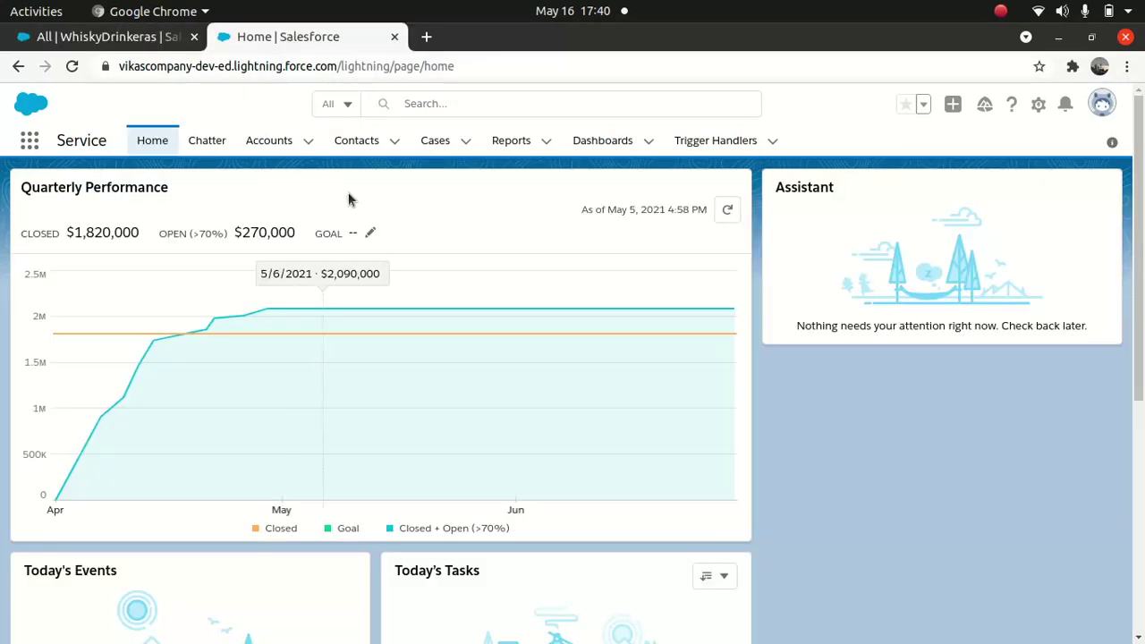
{"action": "left_click", "coordinate": [136, 39]}
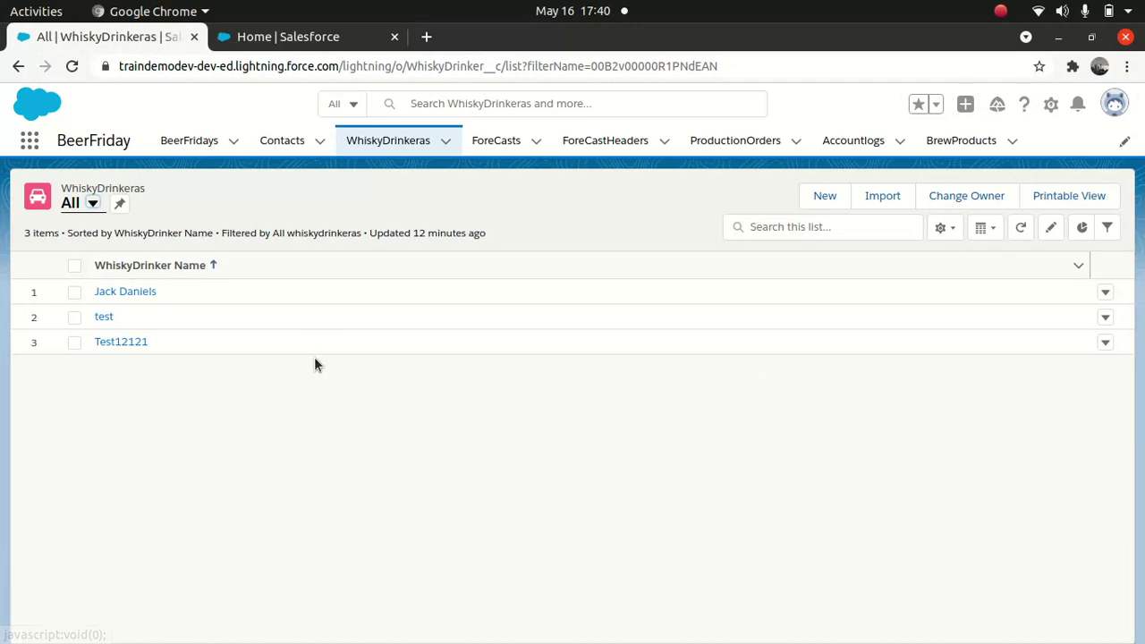
{"action": "left_click", "coordinate": [274, 38]}
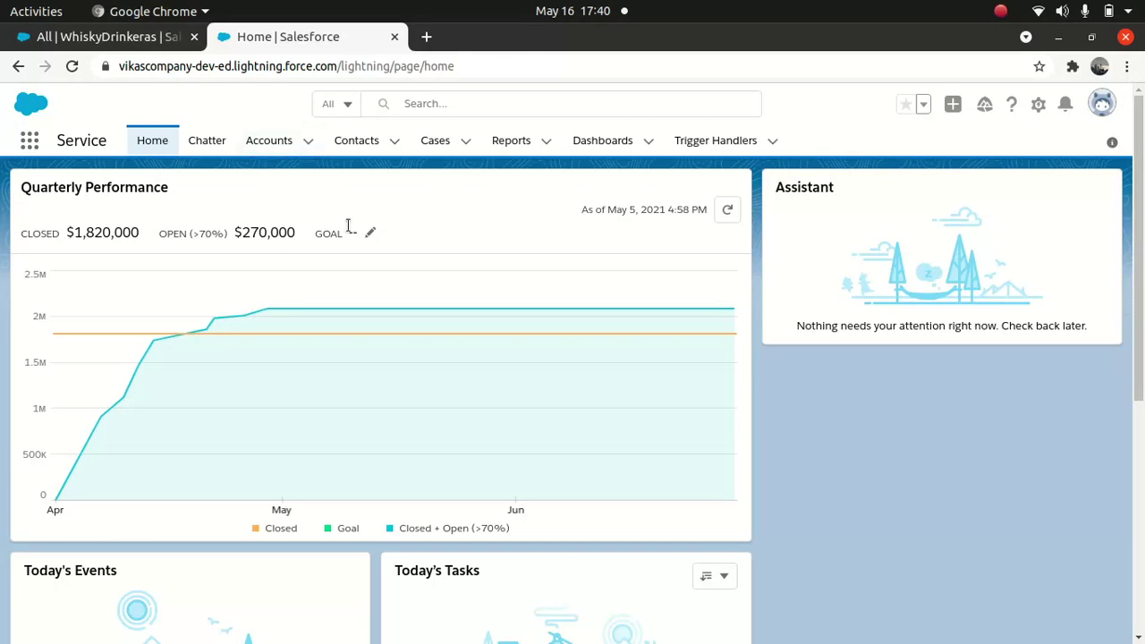
{"action": "left_click", "coordinate": [132, 39]}
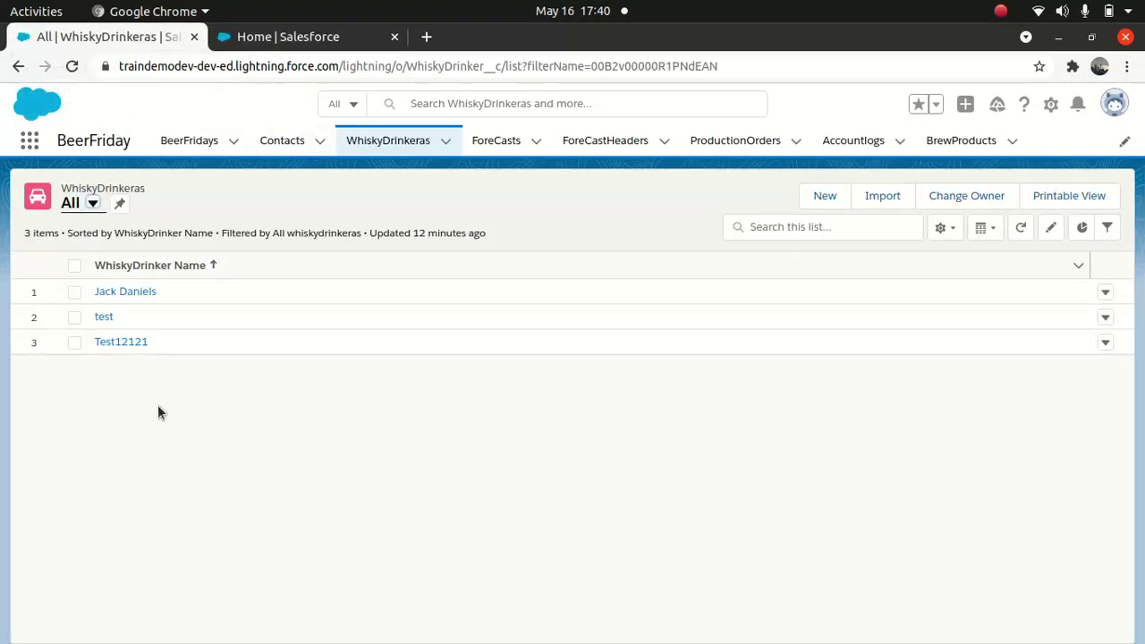
{"action": "left_click", "coordinate": [274, 38]}
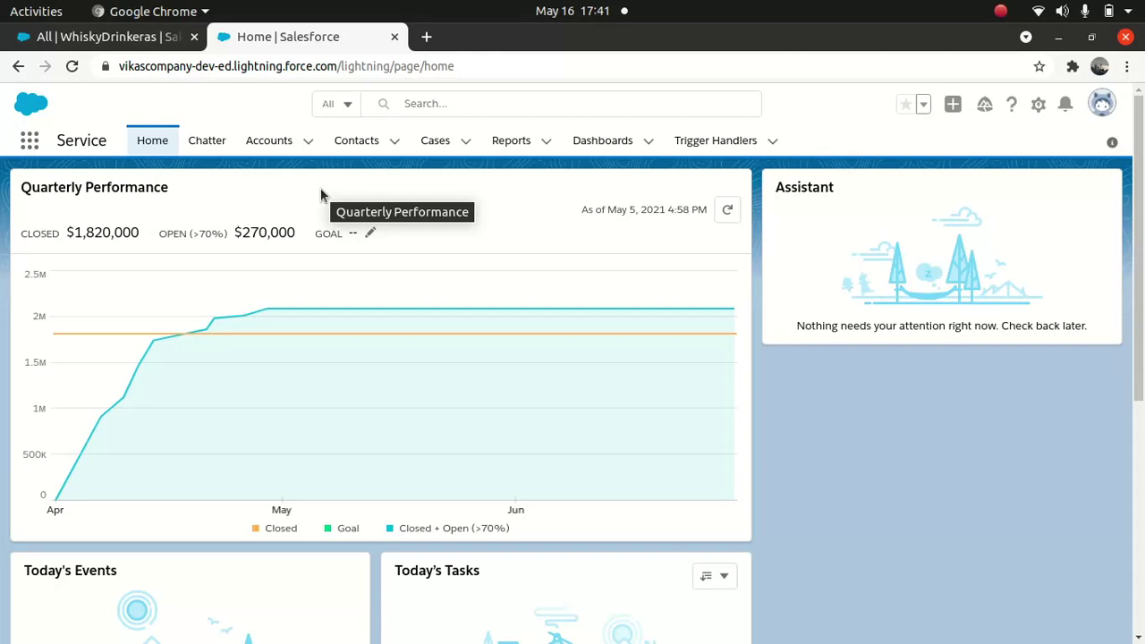
{"action": "left_click", "coordinate": [138, 37]}
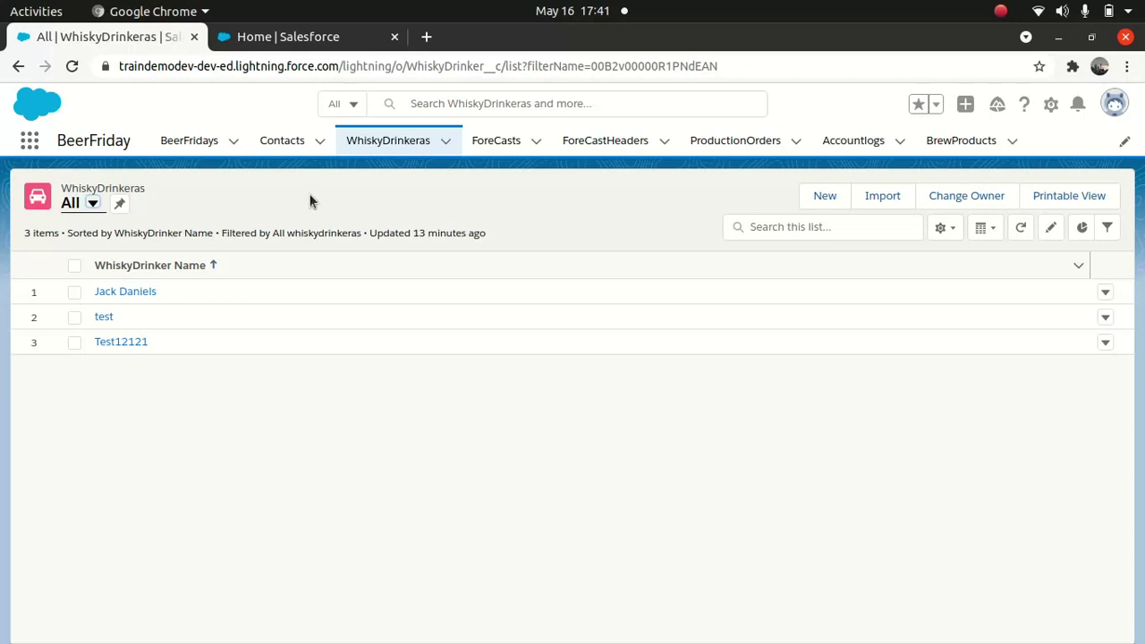
{"action": "left_click", "coordinate": [276, 36]}
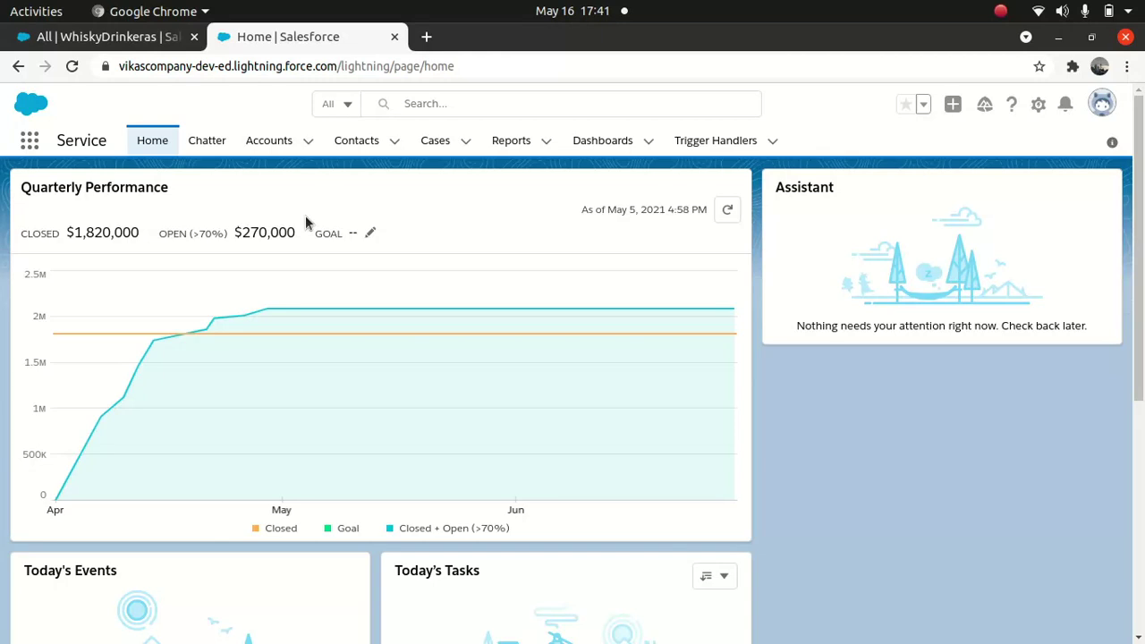
{"action": "left_click", "coordinate": [130, 37]}
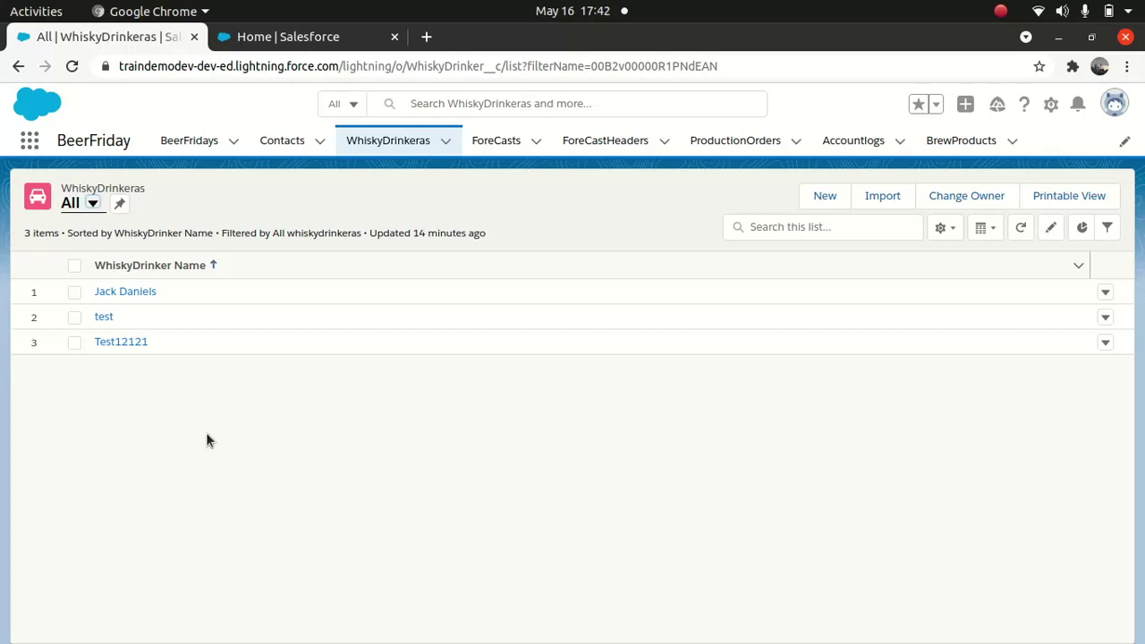
{"action": "left_click", "coordinate": [285, 39]}
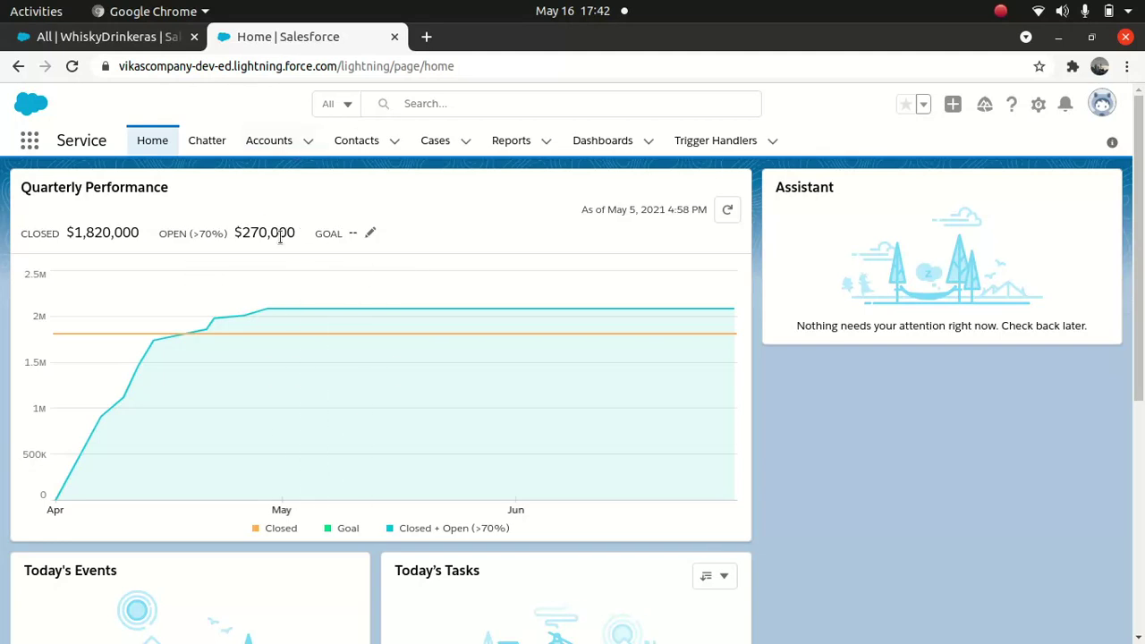
{"action": "left_click", "coordinate": [152, 37]}
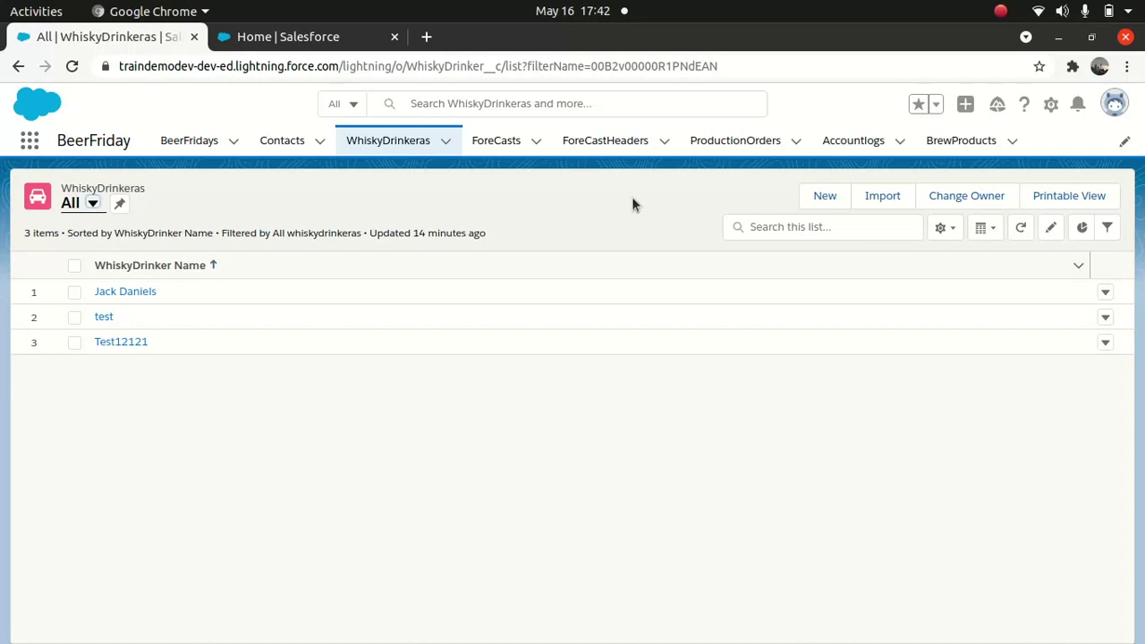
- Open App Manager from Setup via Quick Find 'app mana' and close the WhiskyDrinkeras tab
{"action": "left_click", "coordinate": [1049, 106]}
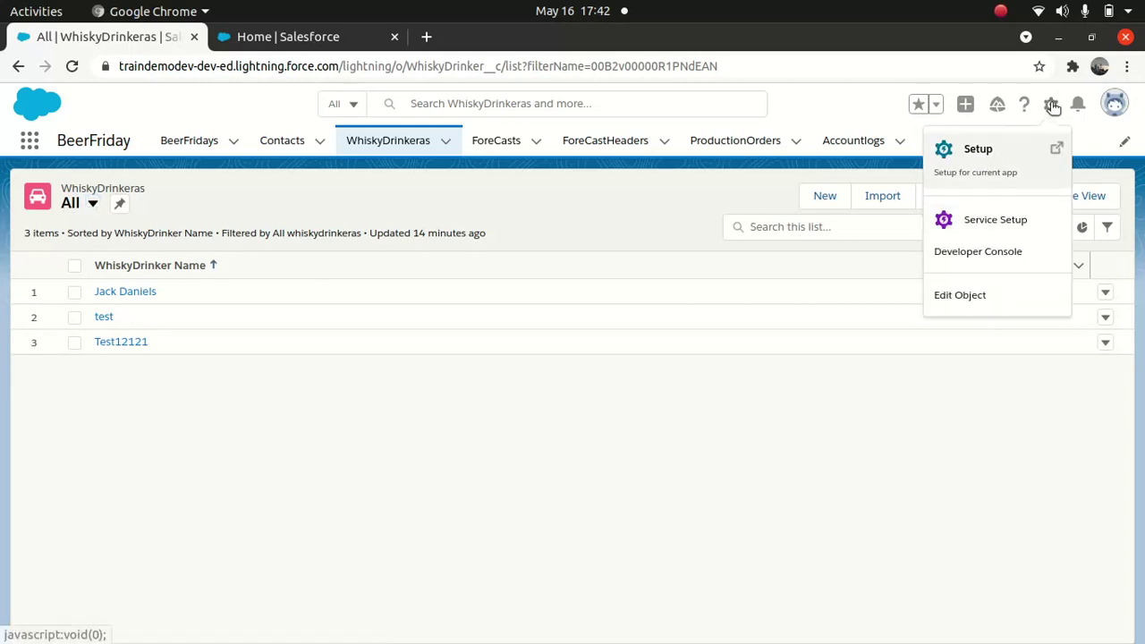
{"action": "left_click", "coordinate": [984, 160]}
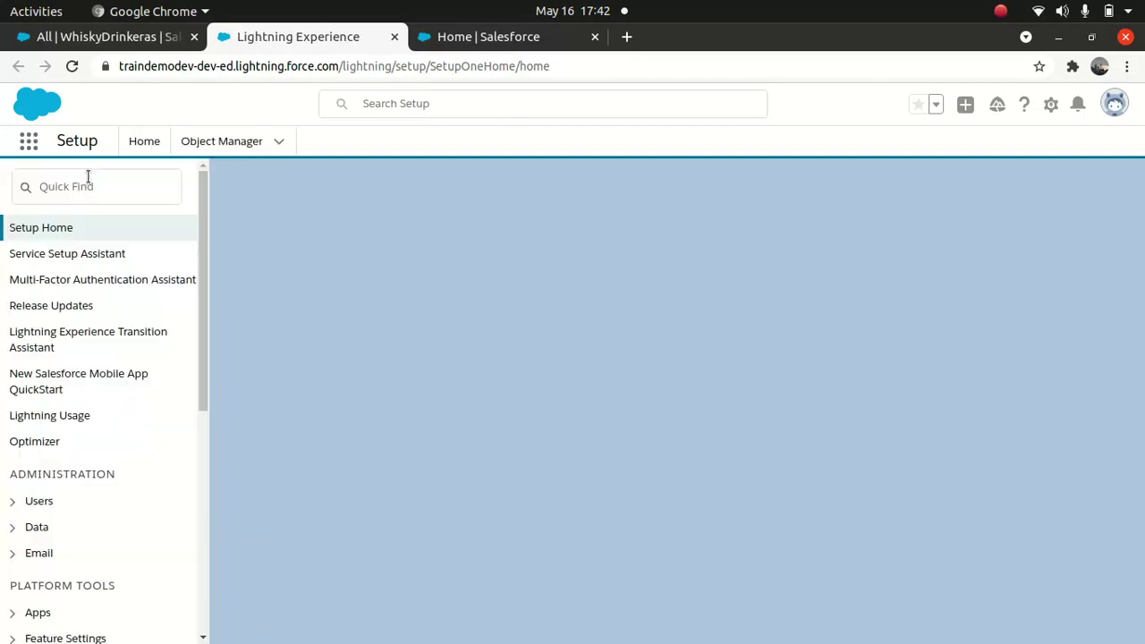
{"action": "left_click", "coordinate": [87, 188]}
{"action": "type", "text": "app"}
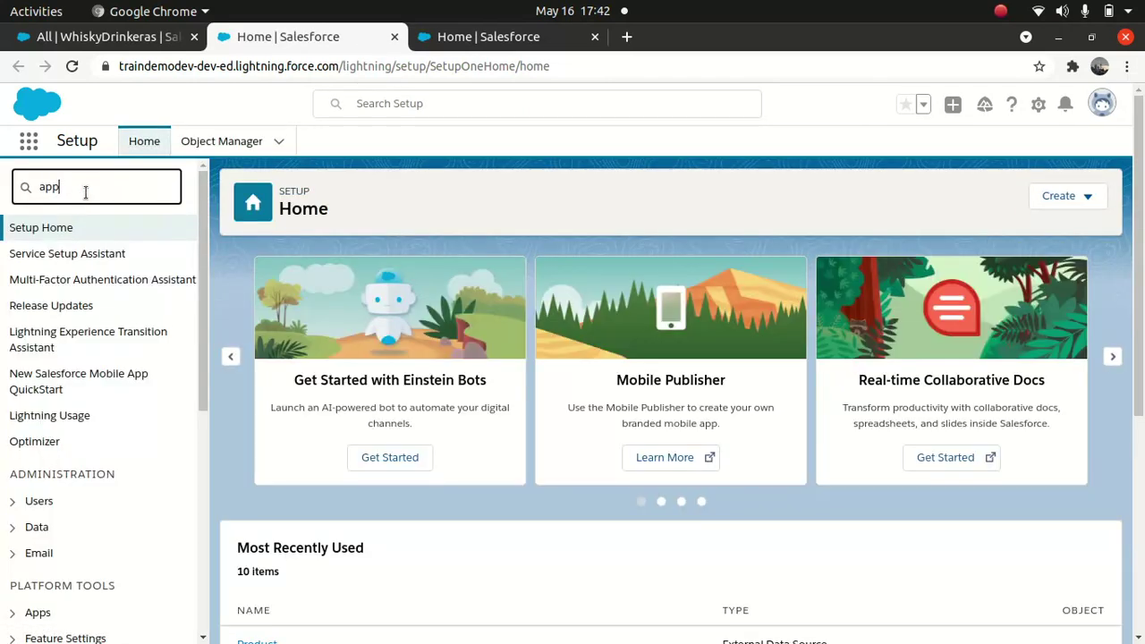
{"action": "type", "text": " mana"}
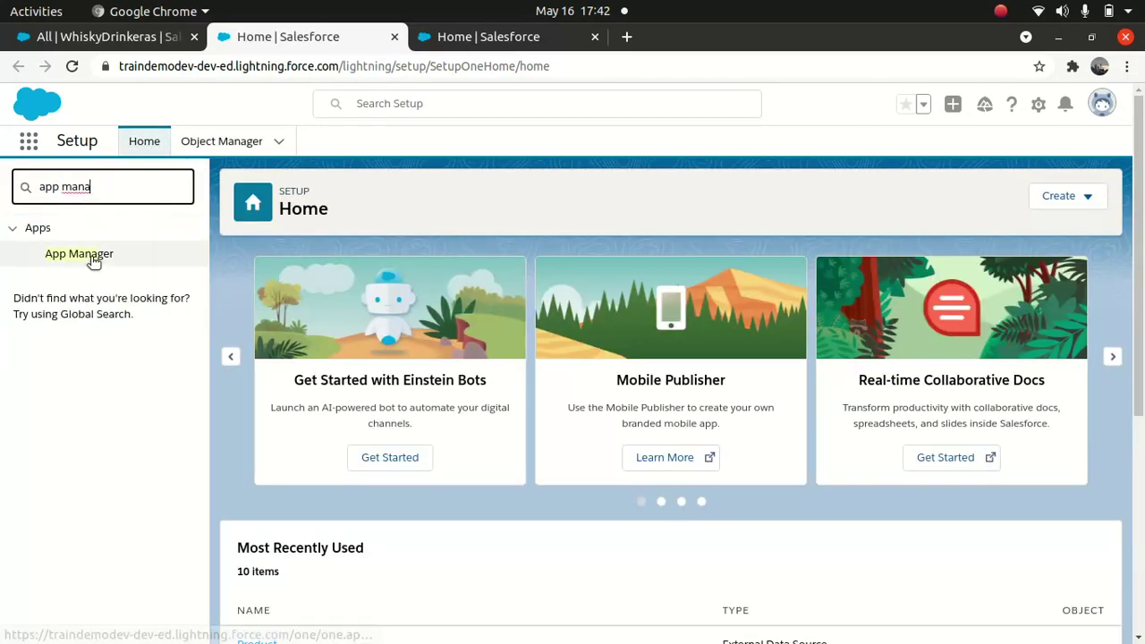
{"action": "left_click", "coordinate": [149, 253]}
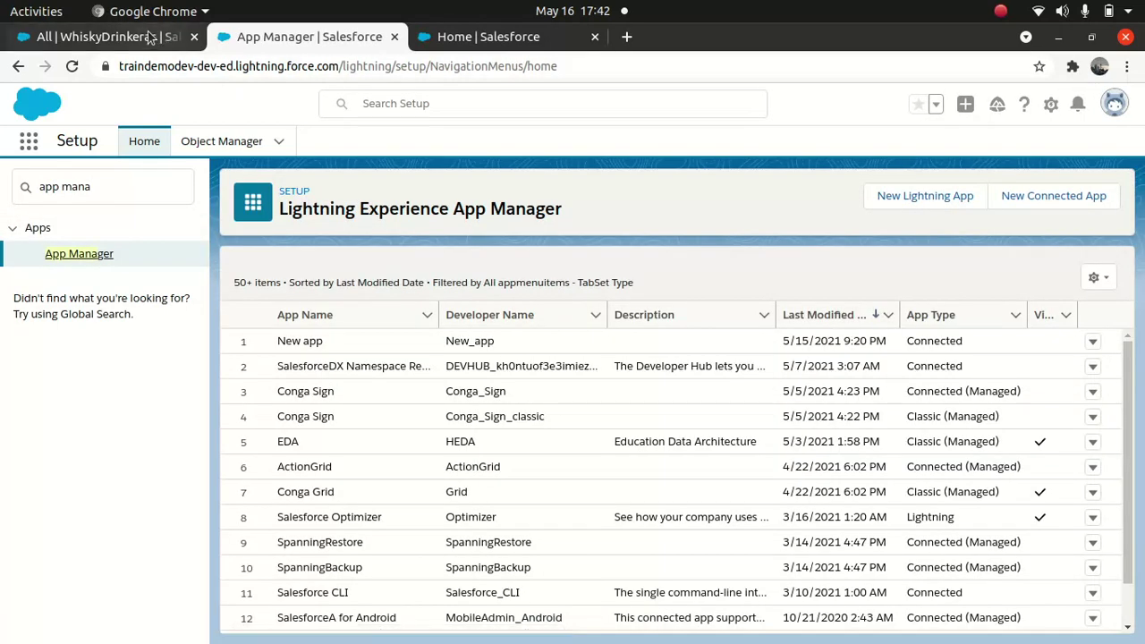
{"action": "left_click", "coordinate": [194, 37]}
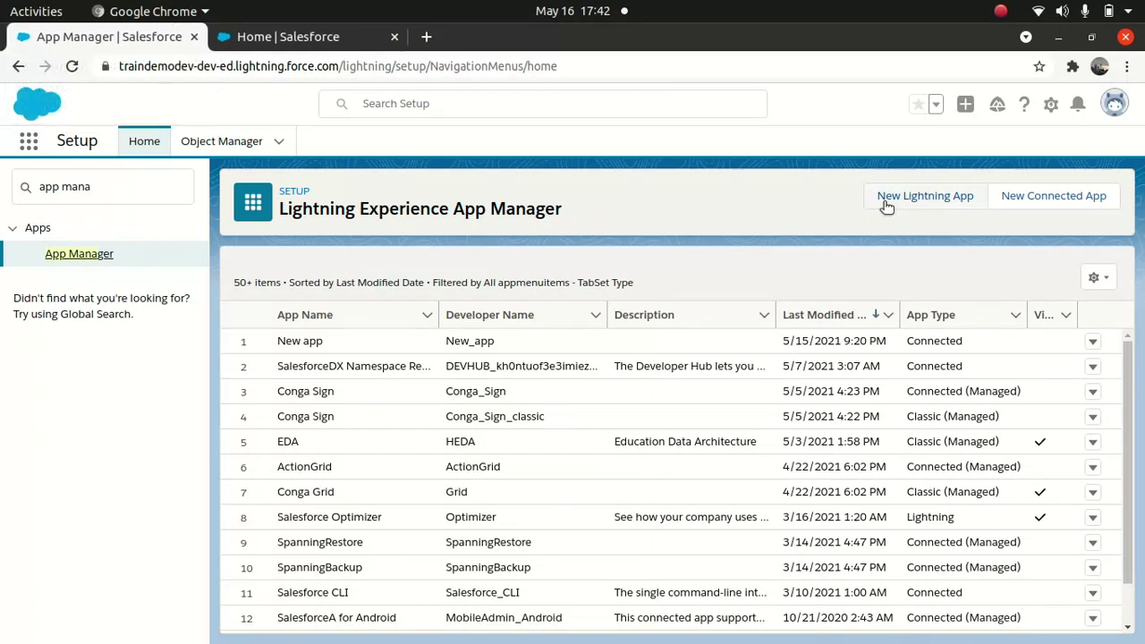
- Start a new connected app named 'Salesforce Connect App', letting the API name auto-fill
{"action": "left_click", "coordinate": [1031, 204]}
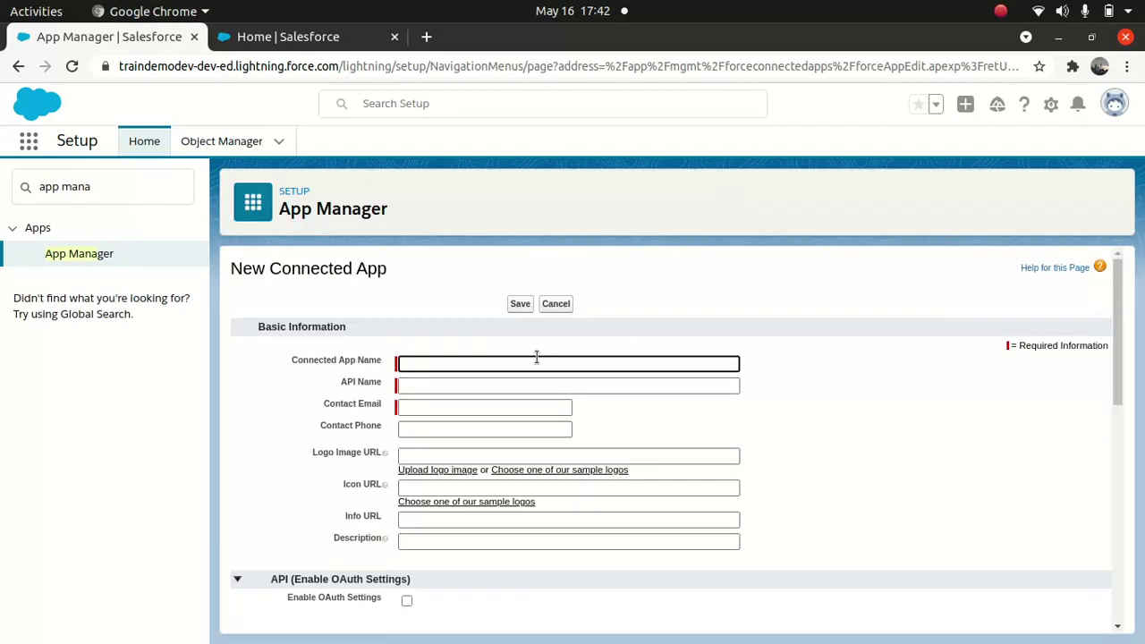
{"action": "type", "text": "Salesforce Connect App"}
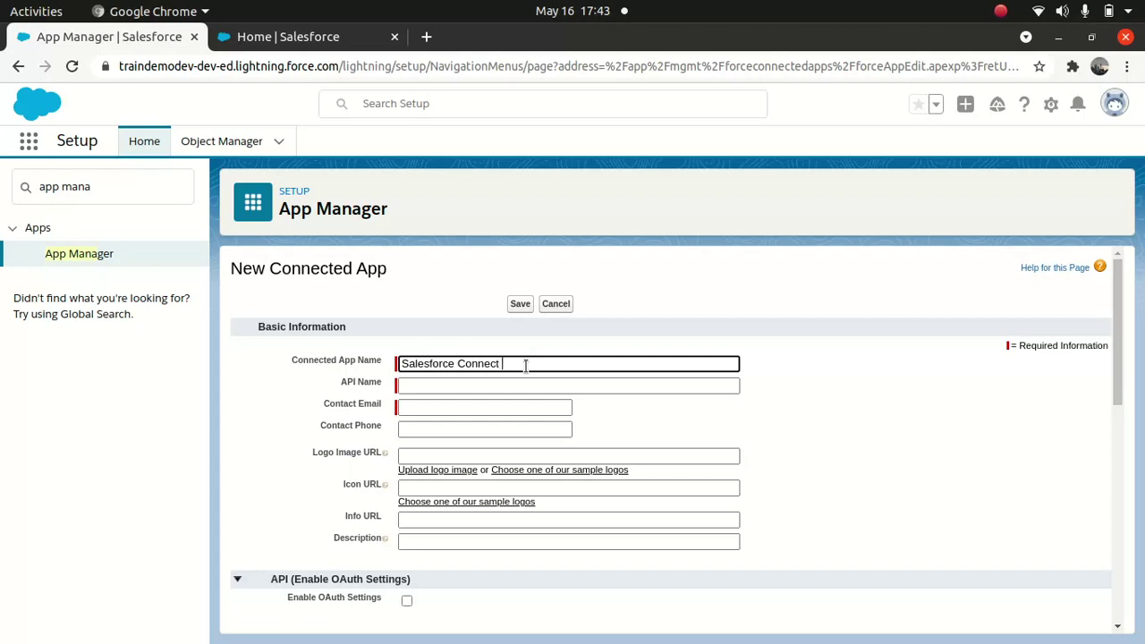
{"action": "key", "text": "Tab"}
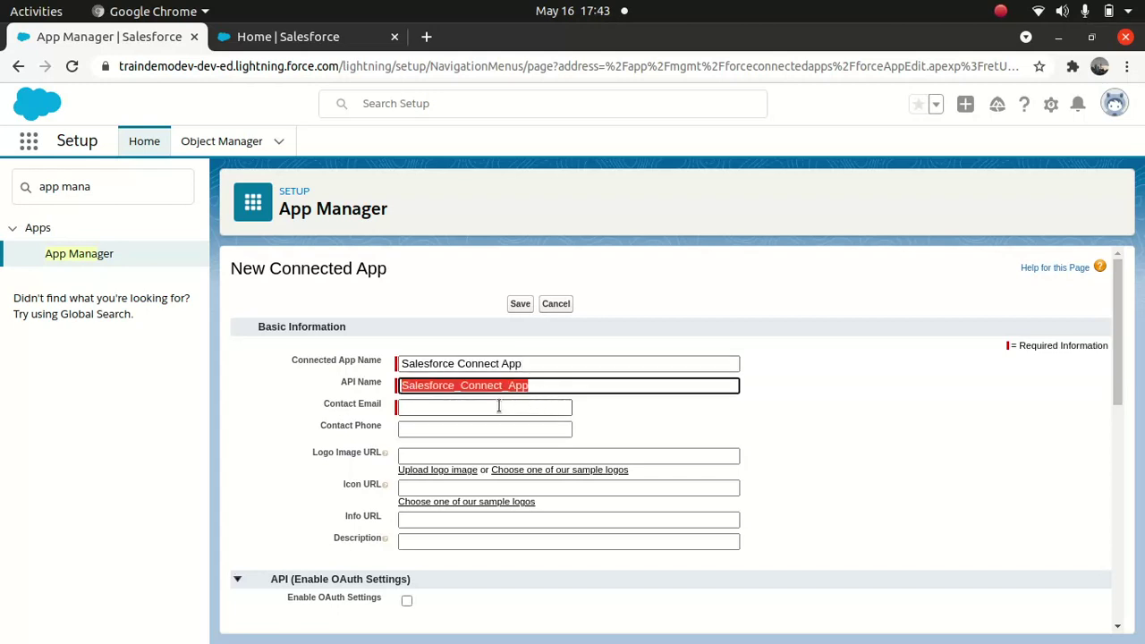
- Fill the contact e-mail from the saved suggestion and enable OAuth settings
{"action": "left_click", "coordinate": [510, 408]}
{"action": "left_click", "coordinate": [472, 441]}
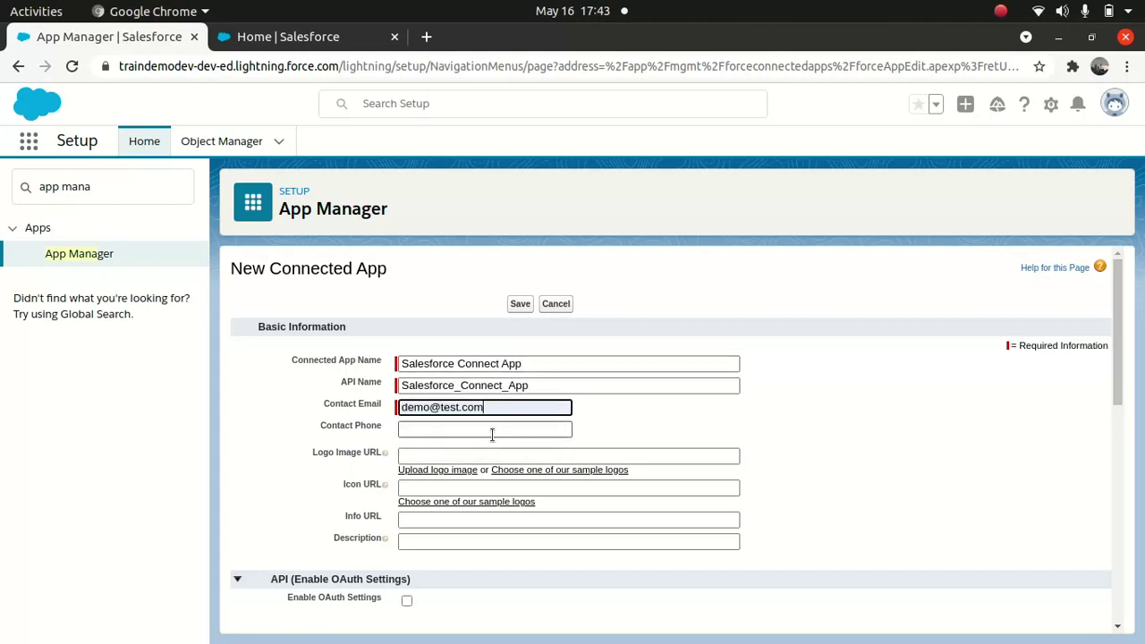
{"action": "left_click_drag", "start_coordinate": [1117, 337], "coordinate": [1104, 407]}
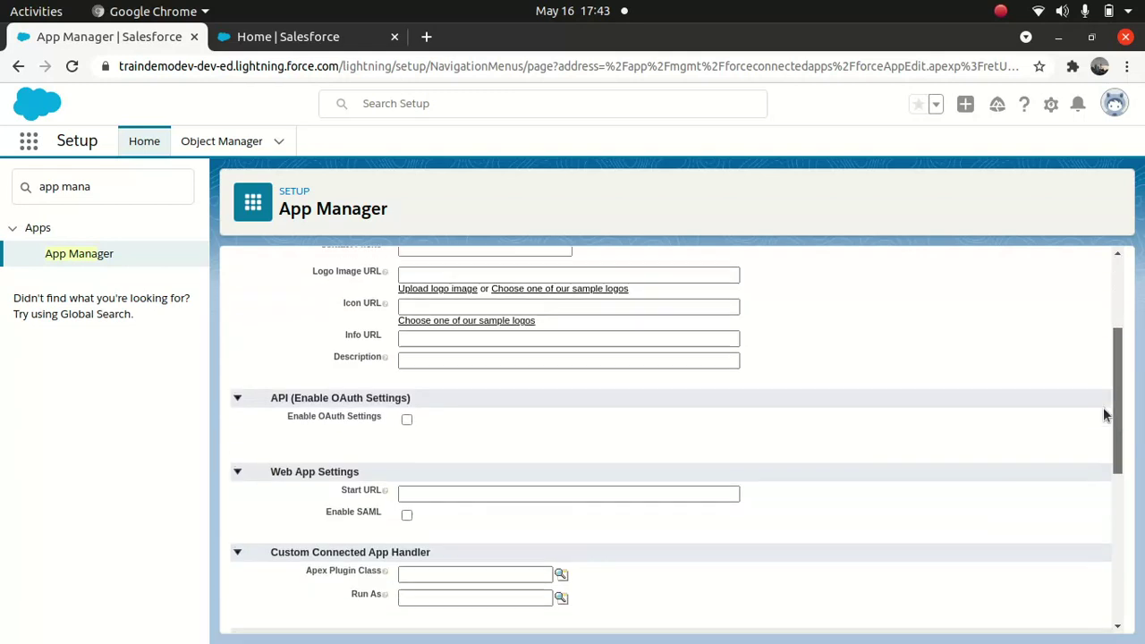
{"action": "left_click", "coordinate": [404, 422]}
{"action": "left_click", "coordinate": [479, 477]}
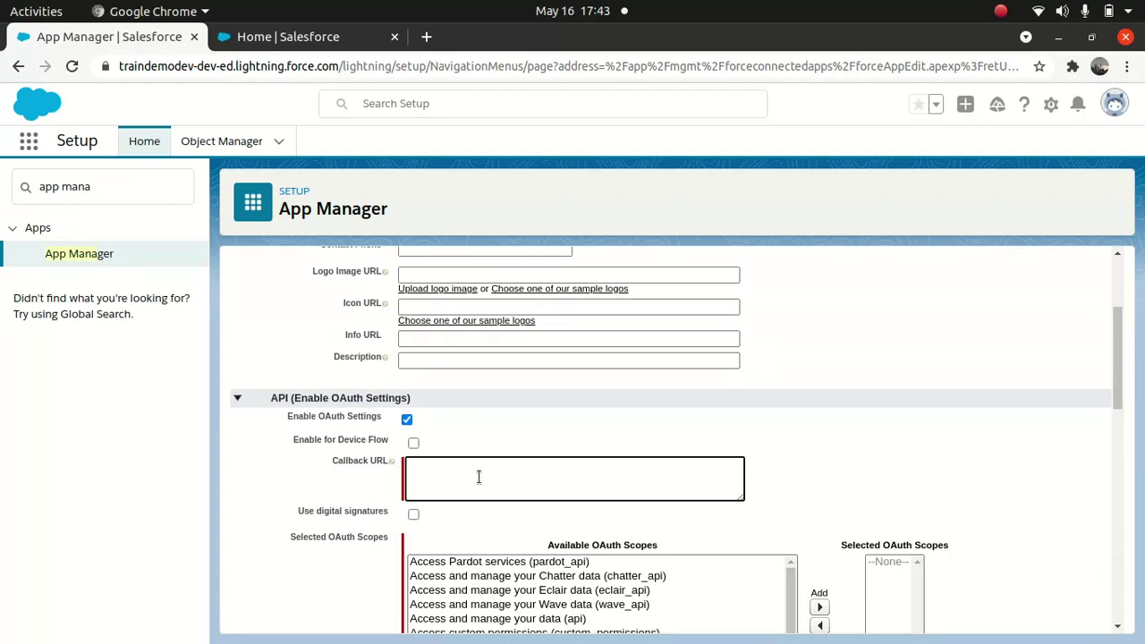
- Open a blank Chrome tab, then return to the connected-app form
{"action": "left_click", "coordinate": [427, 36]}
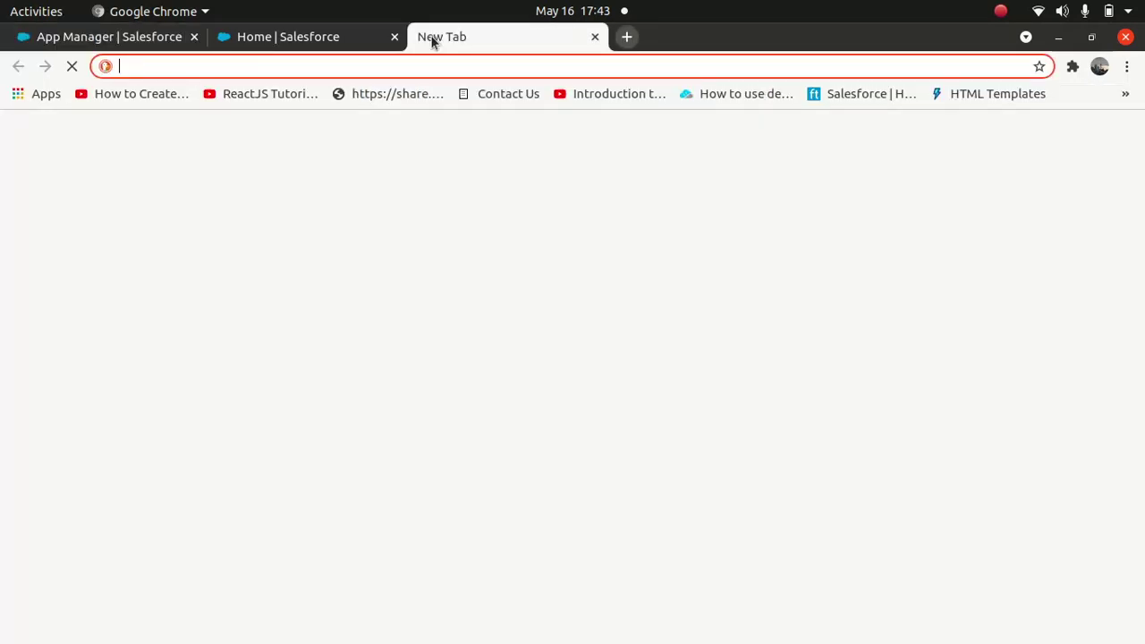
{"action": "type", "text": "ww"}
{"action": "type", "text": "."}
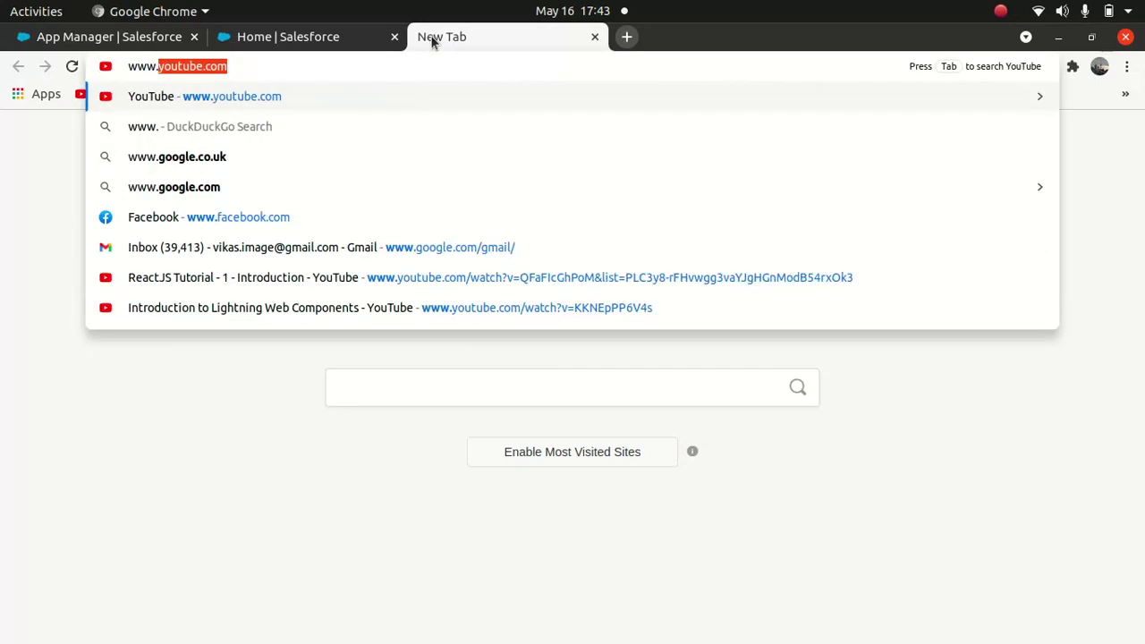
{"action": "key", "text": "BackSpace"}
{"action": "key", "text": "BackSpace"}
{"action": "key", "text": "BackSpace"}
{"action": "key", "text": "BackSpace"}
{"action": "key", "text": "BackSpace"}
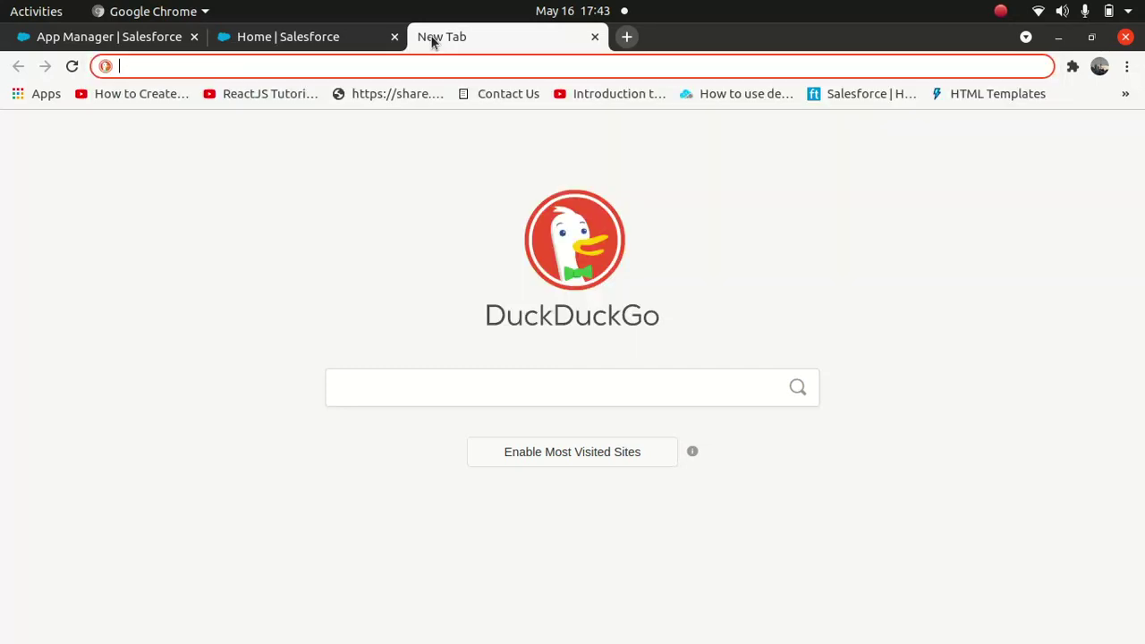
{"action": "left_click", "coordinate": [300, 43]}
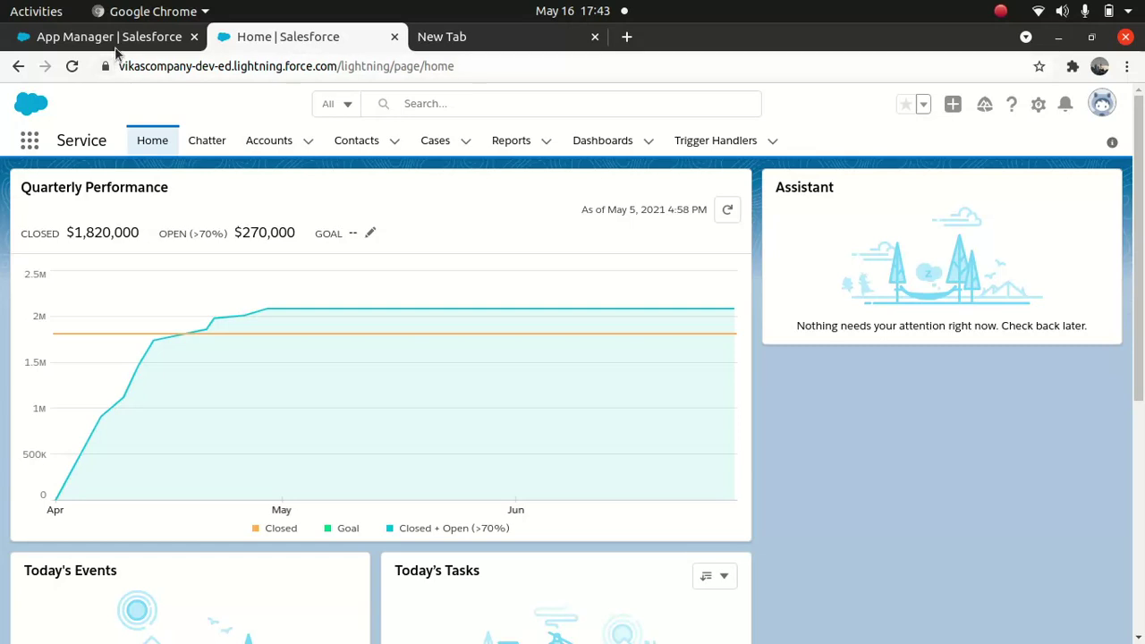
{"action": "left_click", "coordinate": [84, 41]}
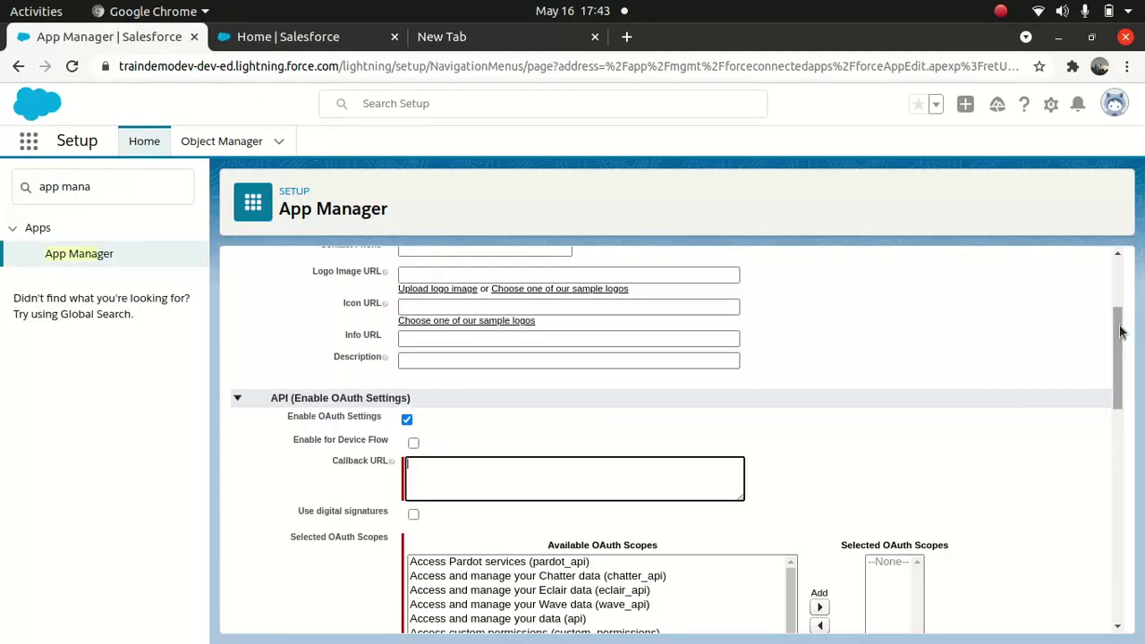
- Add the Full access (full) and Access and manage your data (api) OAuth scopes
{"action": "left_click_drag", "start_coordinate": [1124, 328], "coordinate": [1118, 348]}
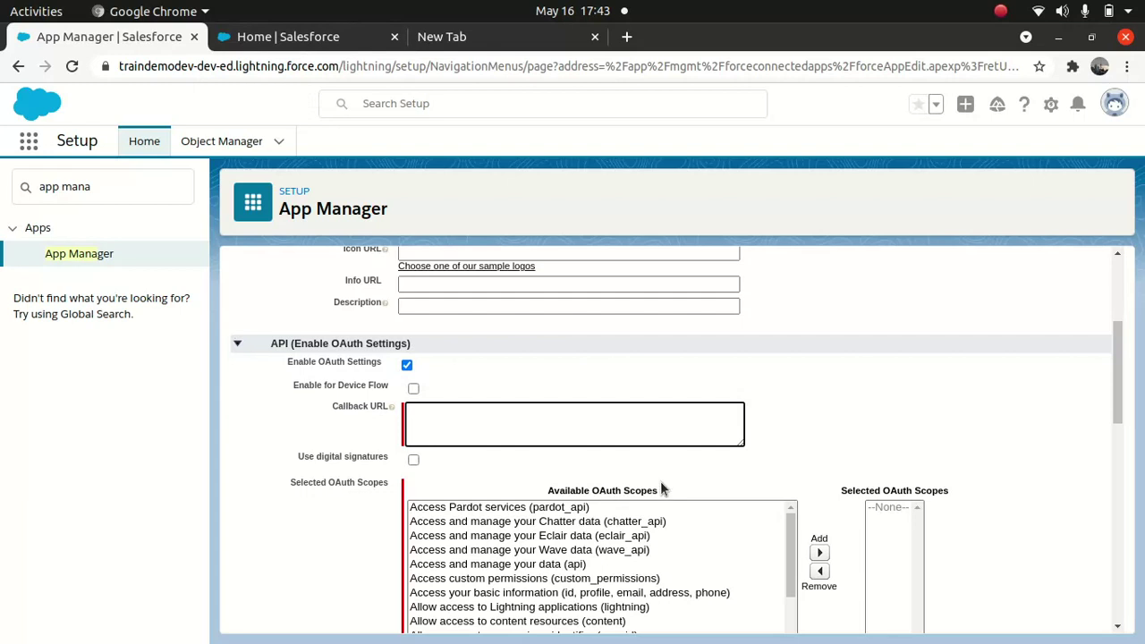
{"action": "left_click_drag", "start_coordinate": [791, 541], "coordinate": [793, 620]}
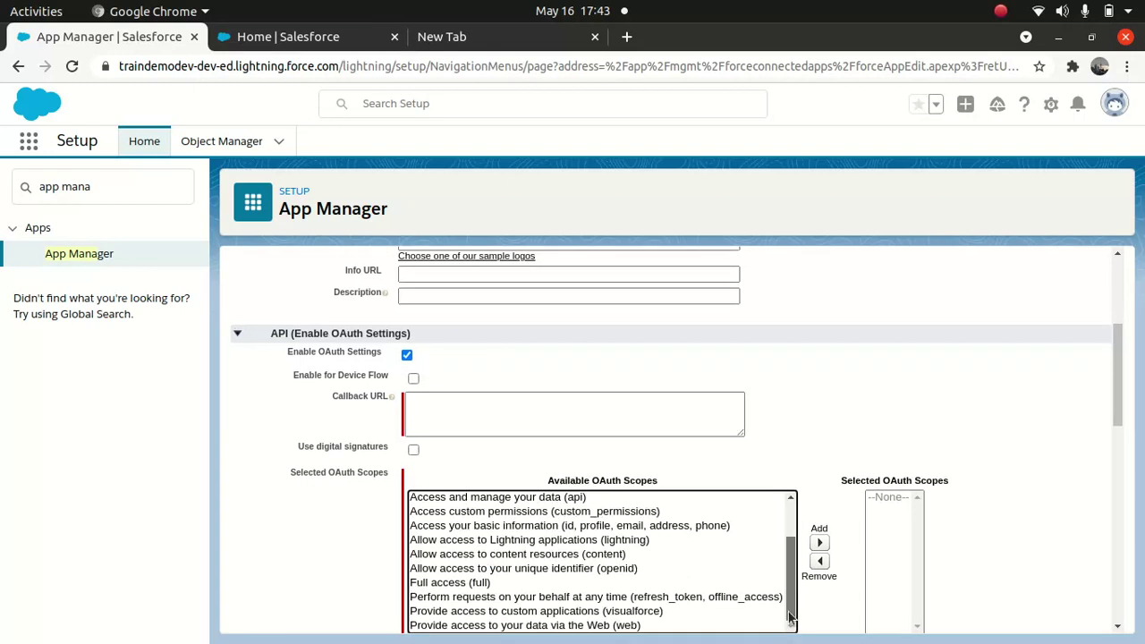
{"action": "left_click", "coordinate": [474, 582]}
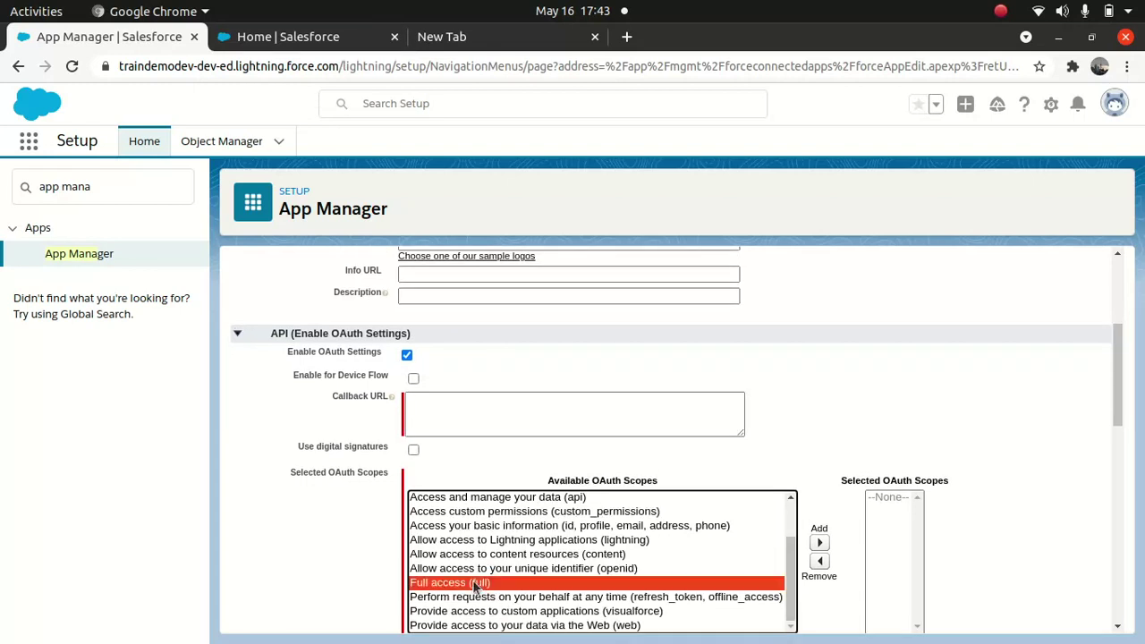
{"action": "left_click", "coordinate": [820, 543]}
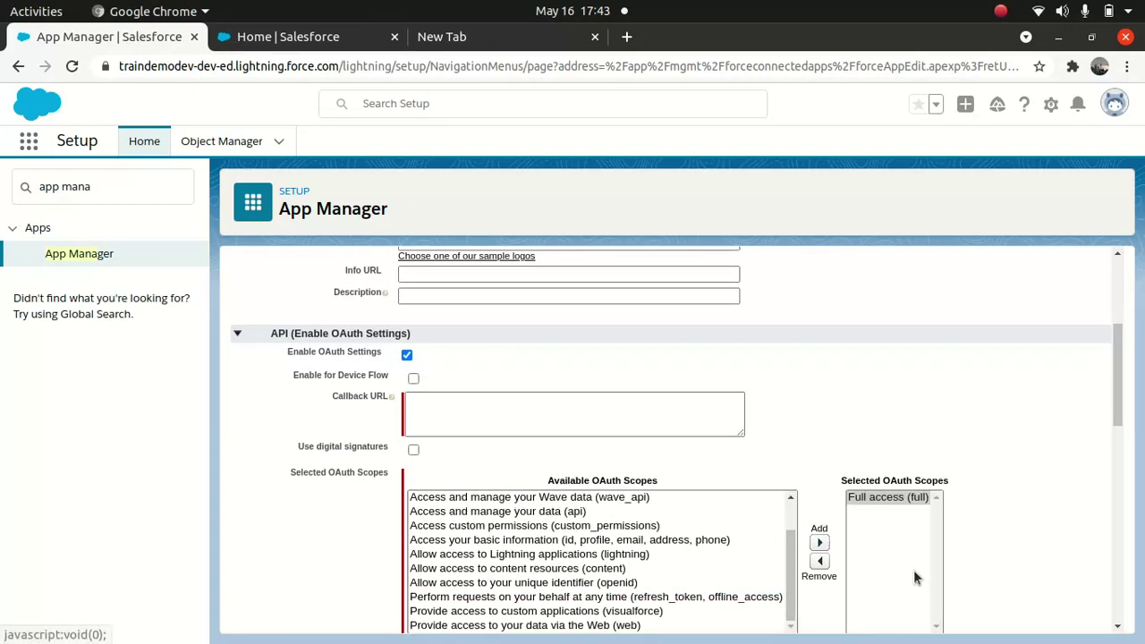
{"action": "left_click", "coordinate": [522, 512]}
{"action": "left_click", "coordinate": [819, 543]}
- Focus the Callback URL field, then switch to the Salesforce Service home page
{"action": "left_click_drag", "start_coordinate": [1117, 383], "coordinate": [1130, 604]}
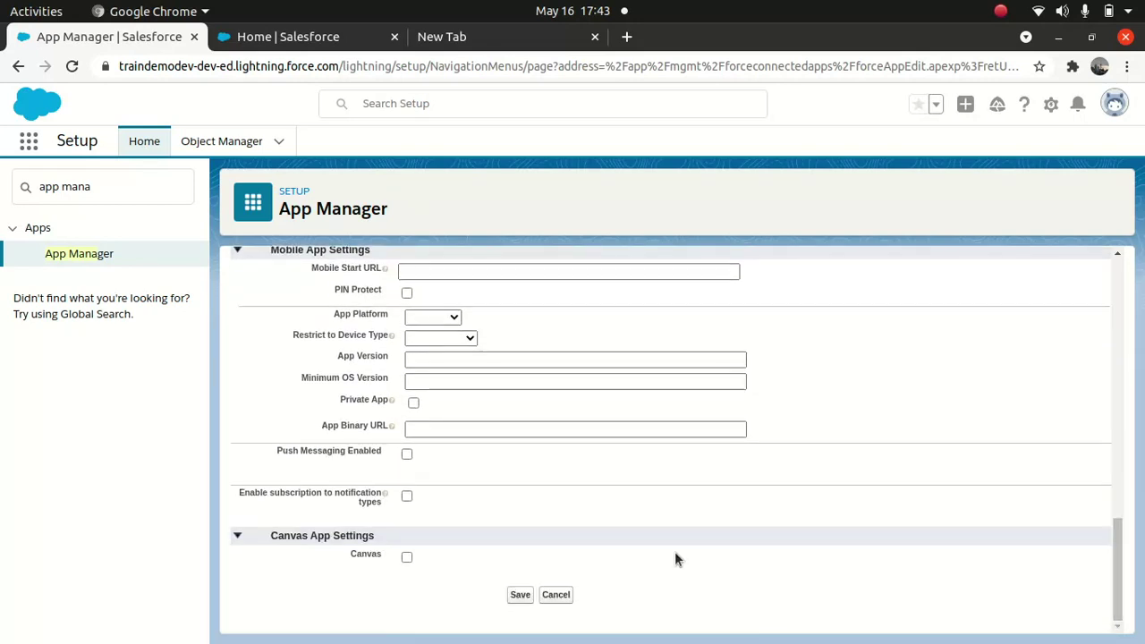
{"action": "left_click_drag", "start_coordinate": [1120, 583], "coordinate": [1065, 348]}
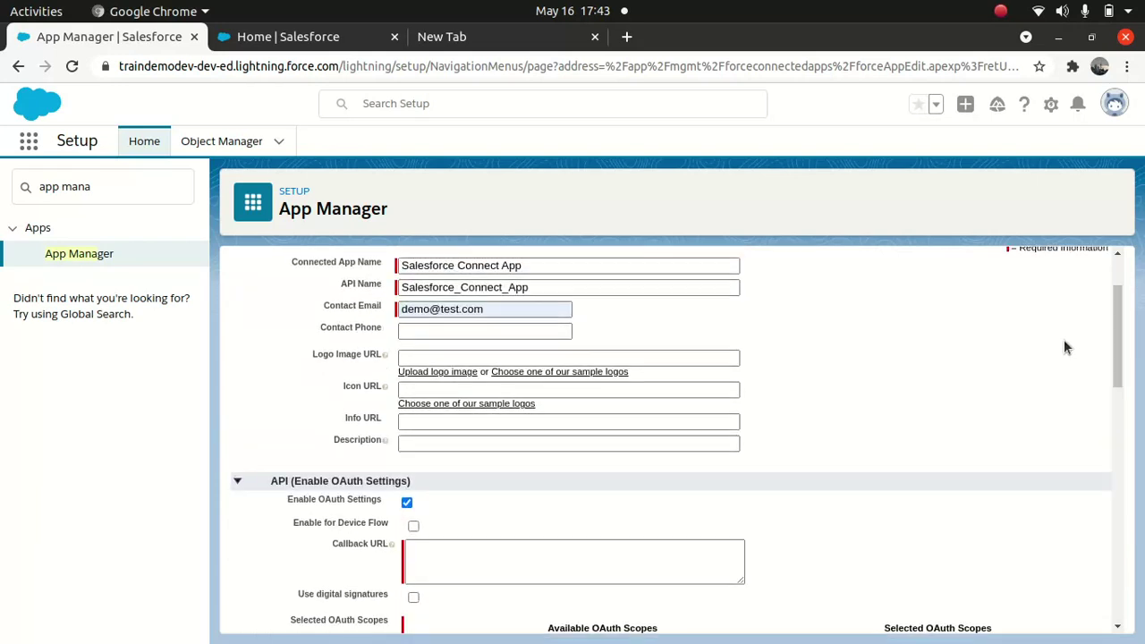
{"action": "left_click", "coordinate": [514, 557]}
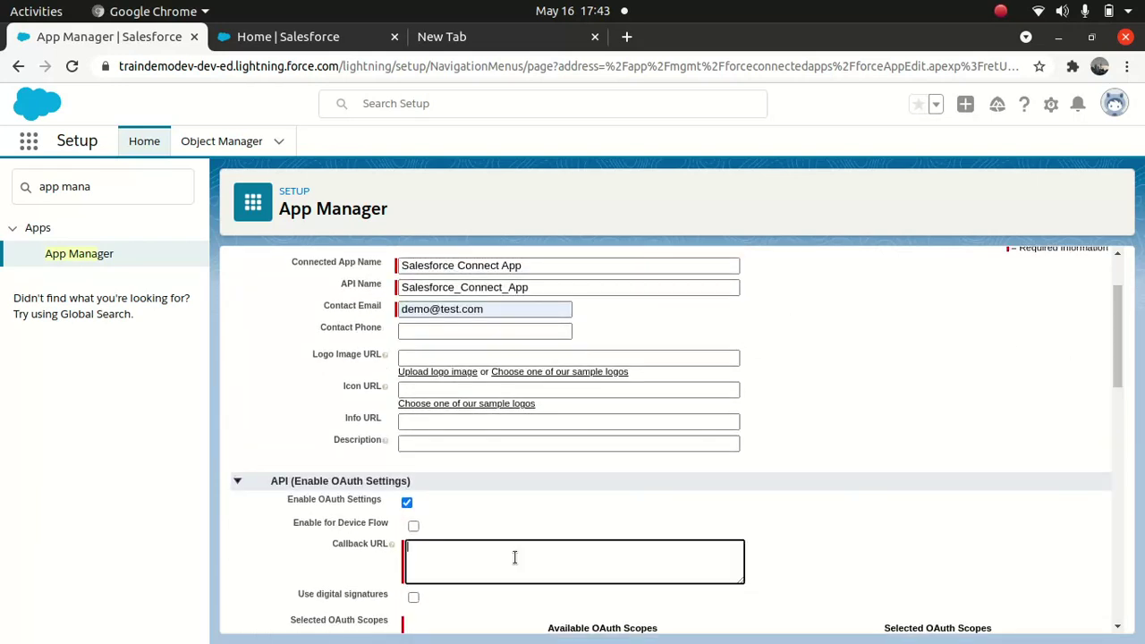
{"action": "left_click", "coordinate": [288, 34]}
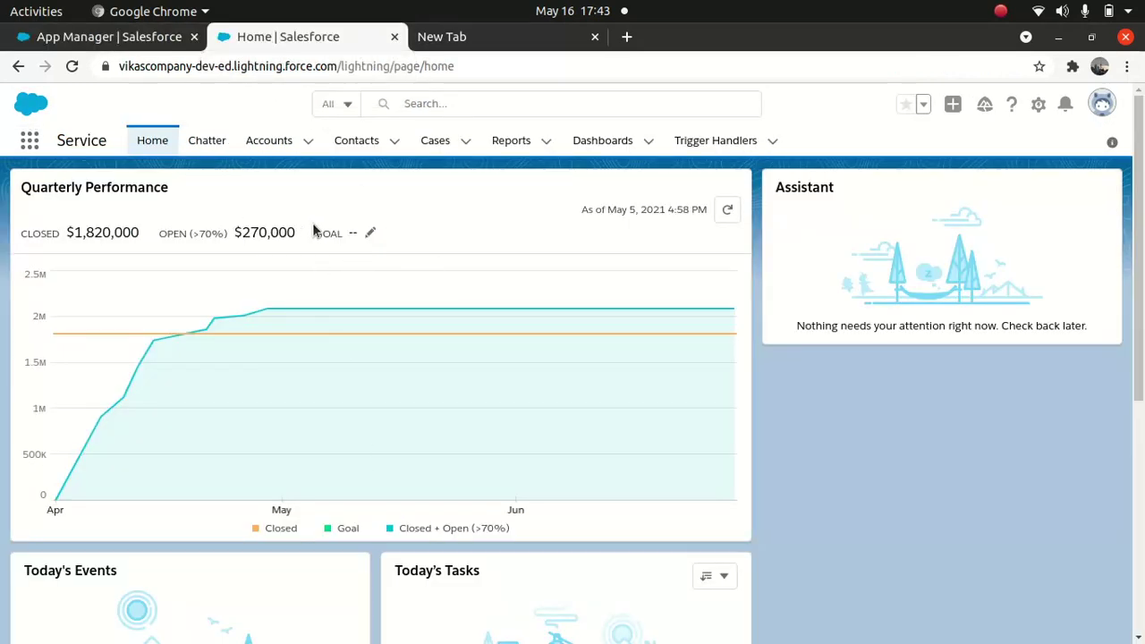
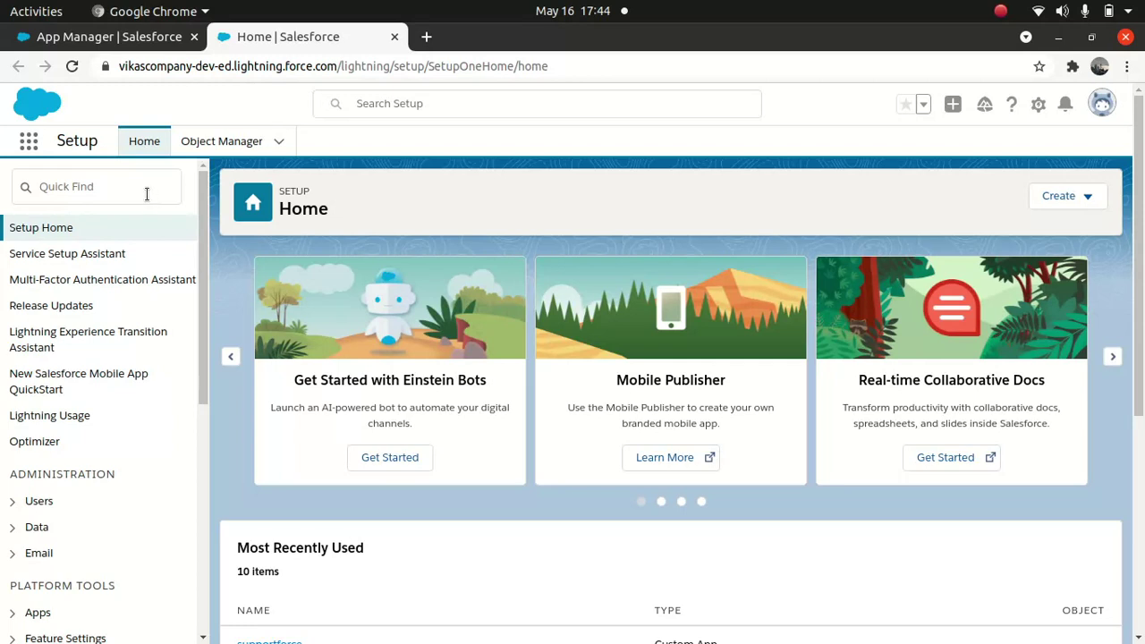
- Start a new auth provider of type Salesforce from the Auth. Providers page
{"action": "type", "text": "auth"}
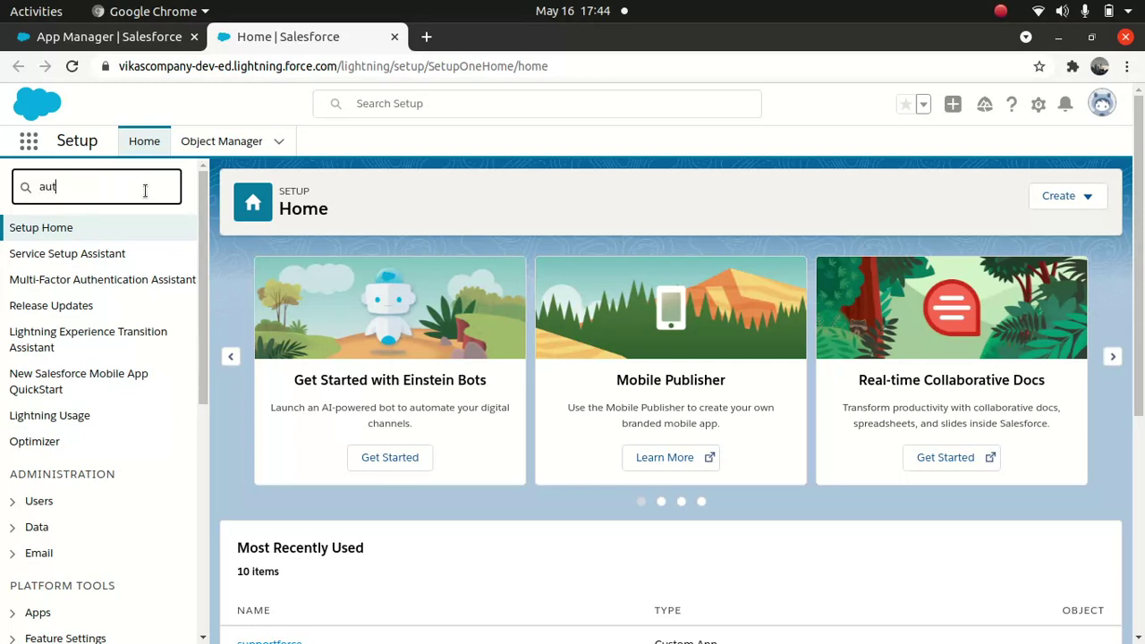
{"action": "left_click", "coordinate": [109, 374]}
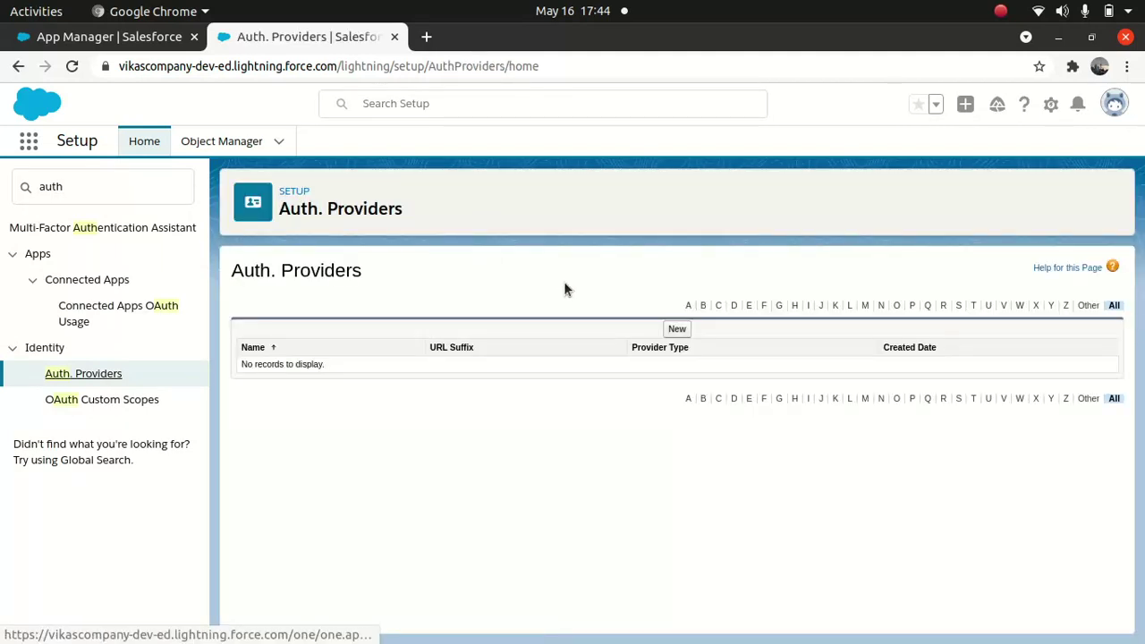
{"action": "left_click", "coordinate": [678, 330]}
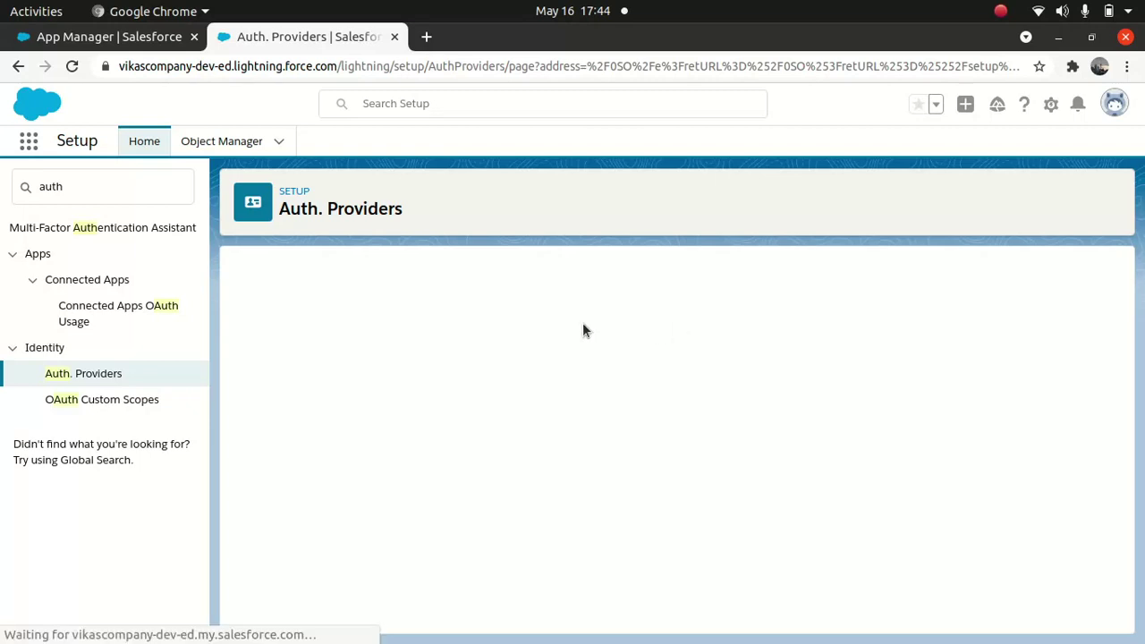
{"action": "left_click", "coordinate": [485, 345]}
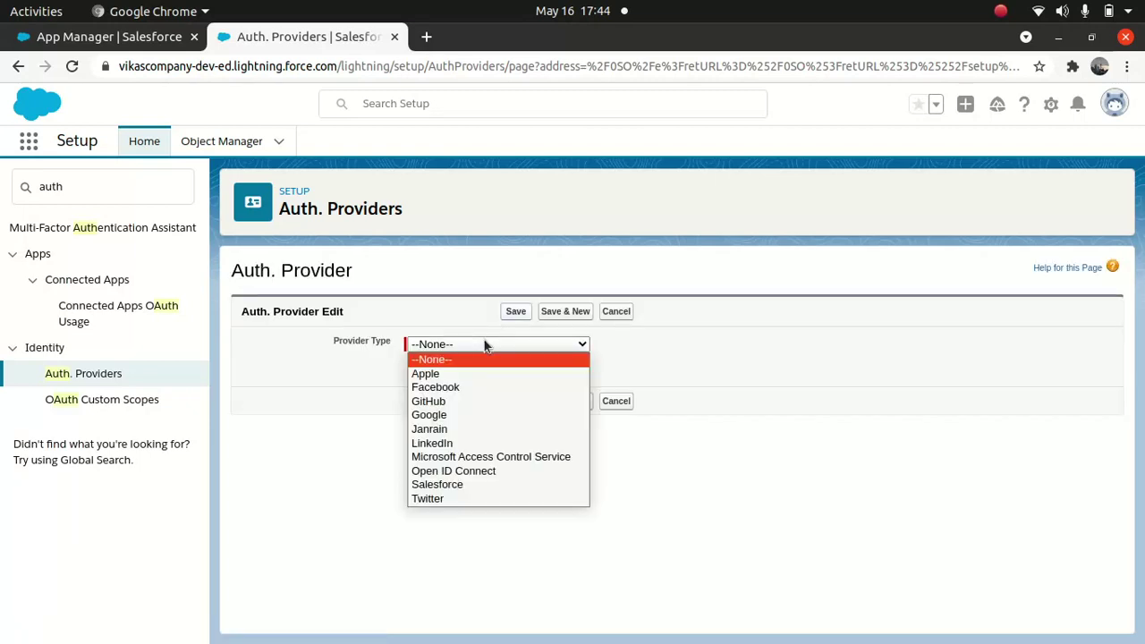
{"action": "left_click", "coordinate": [453, 483]}
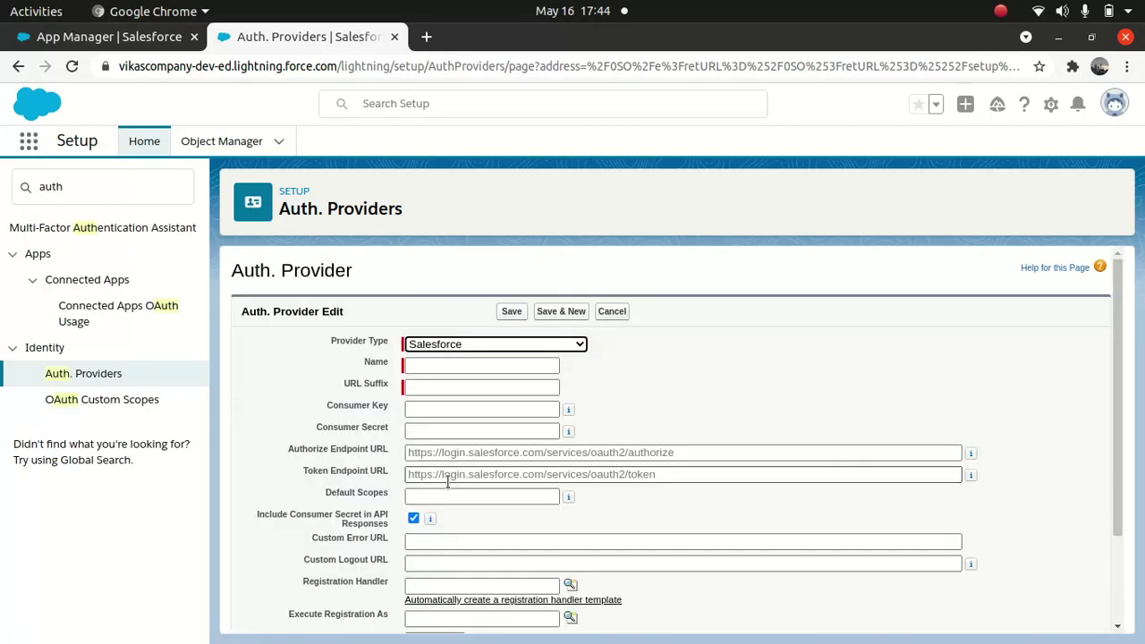
- Name the provider WilsonBrewApp so the URL suffix fills in to match
{"action": "left_click", "coordinate": [434, 368]}
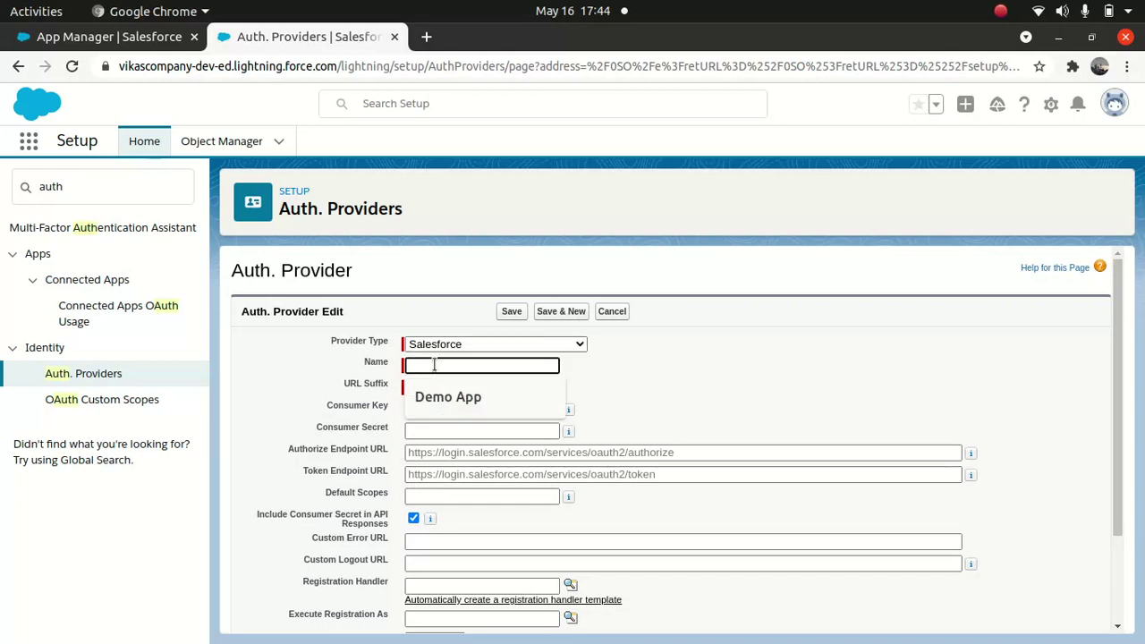
{"action": "type", "text": "WilsonBRE"}
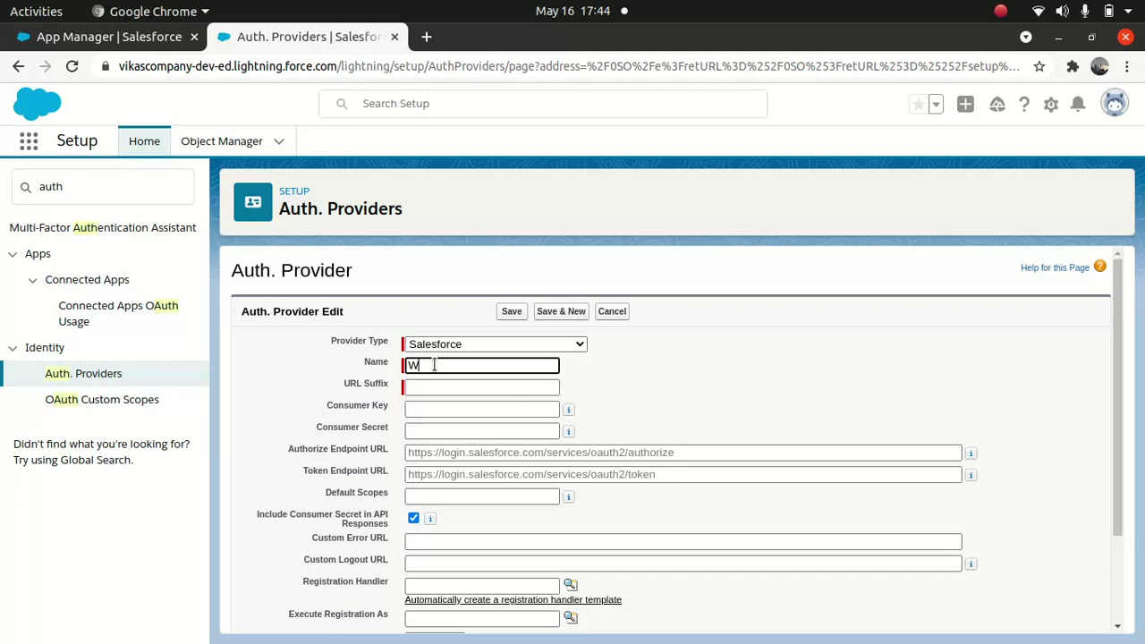
{"action": "key", "text": "BackSpace"}
{"action": "key", "text": "BackSpace"}
{"action": "type", "text": "rewApp"}
{"action": "key", "text": "Tab"}
{"action": "left_click", "coordinate": [462, 404]}
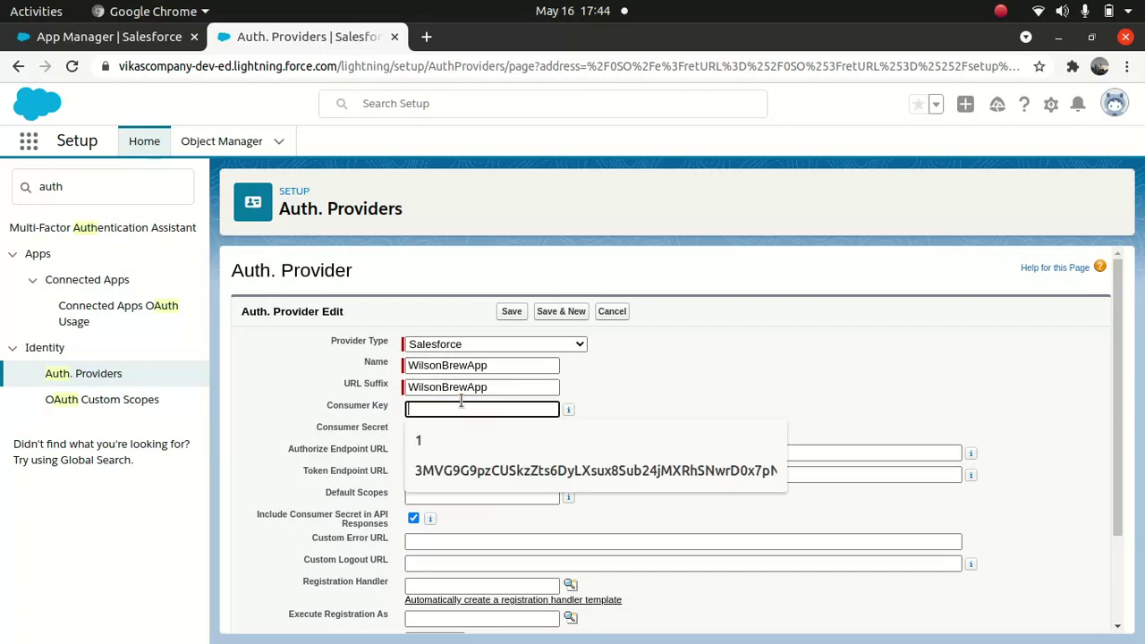
{"action": "key", "text": "Escape"}
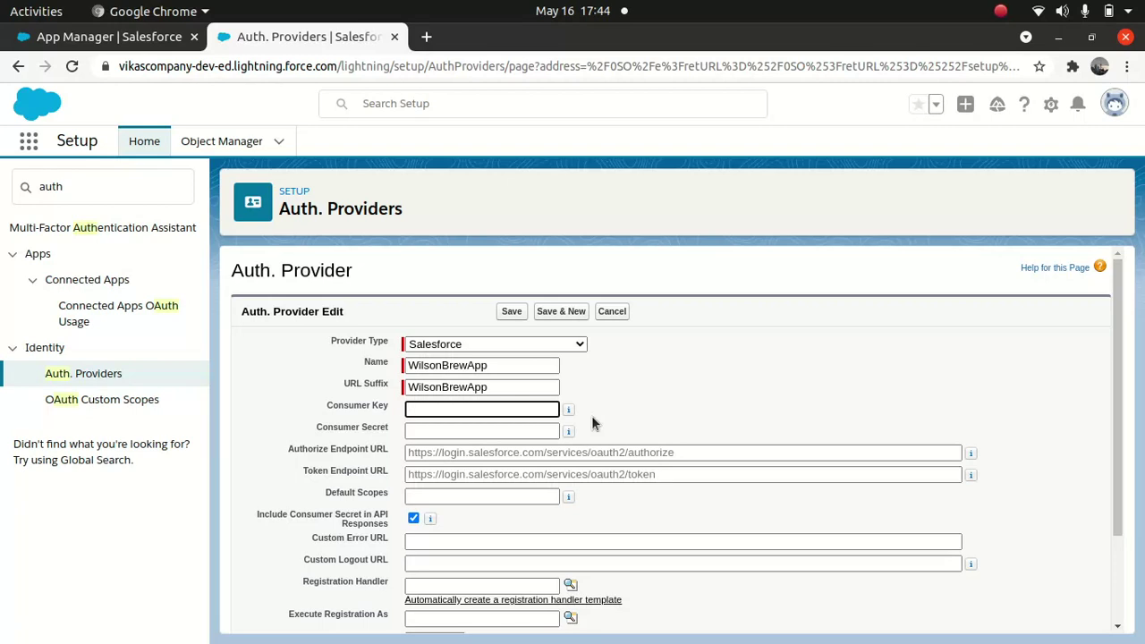
{"action": "type", "text": "00"}
{"action": "key", "text": "Tab"}
{"action": "left_click", "coordinate": [482, 428]}
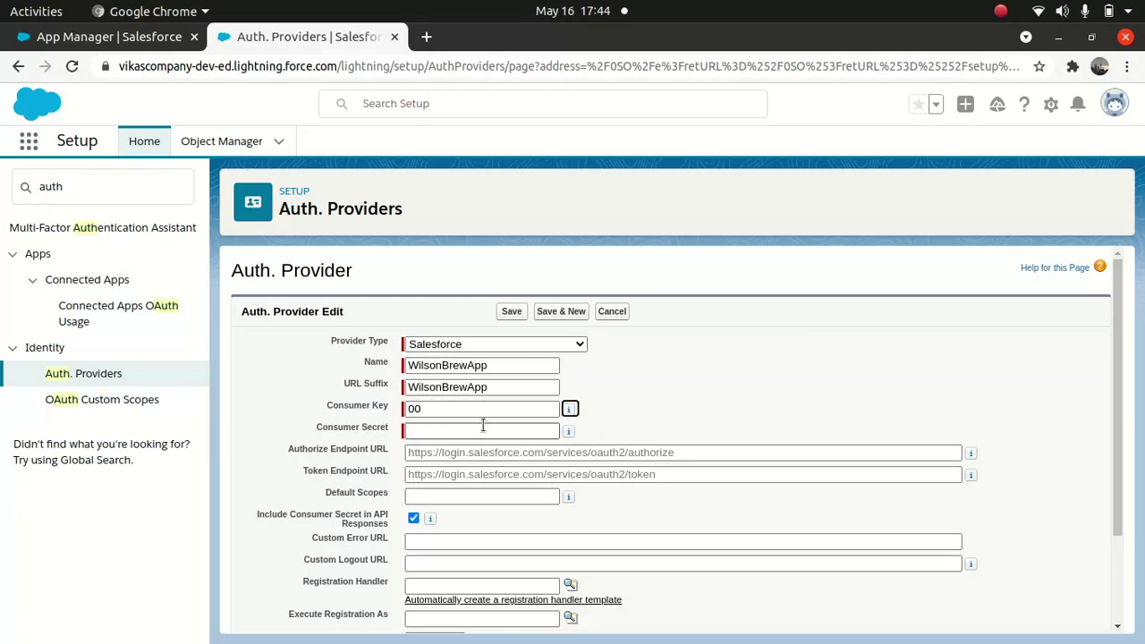
{"action": "type", "text": "00"}
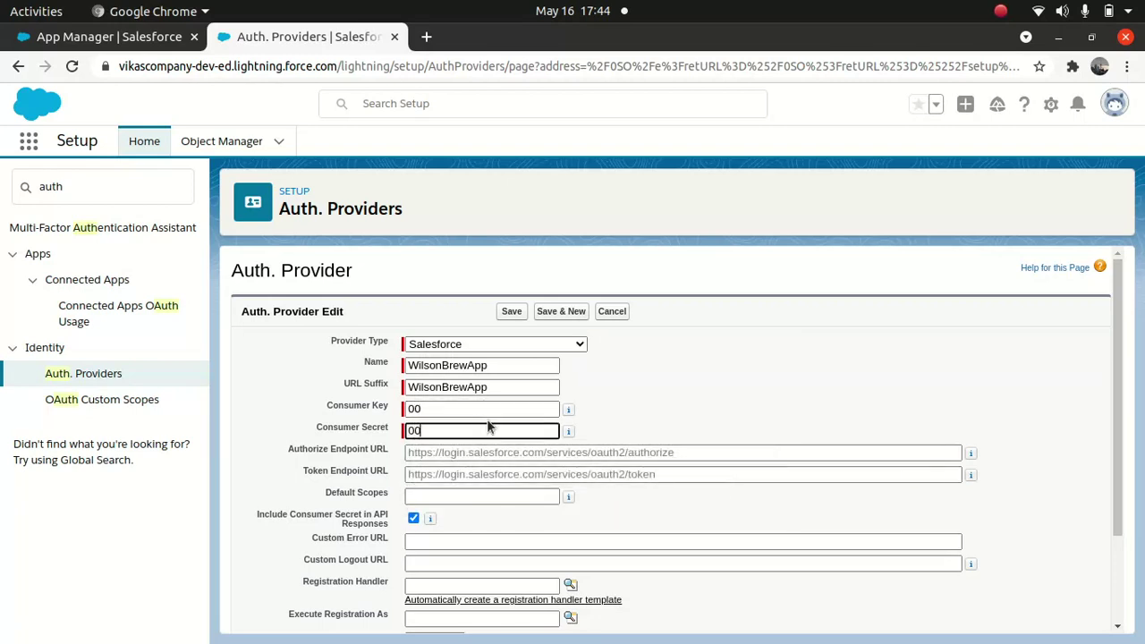
{"action": "left_click", "coordinate": [648, 396]}
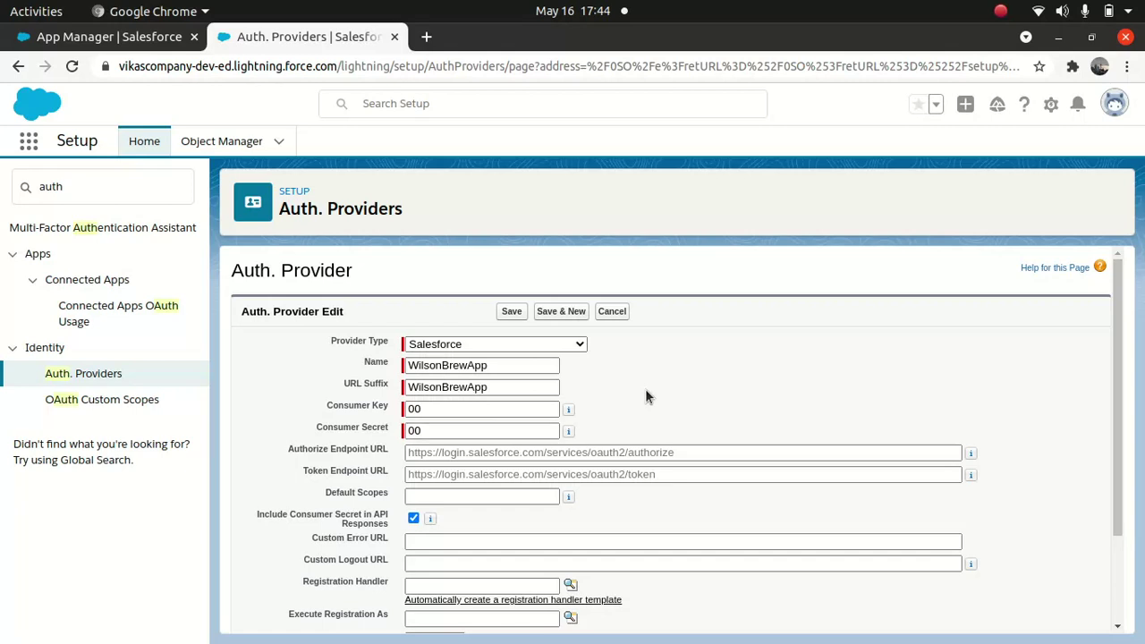
{"action": "left_click_drag", "start_coordinate": [1118, 375], "coordinate": [1123, 386]}
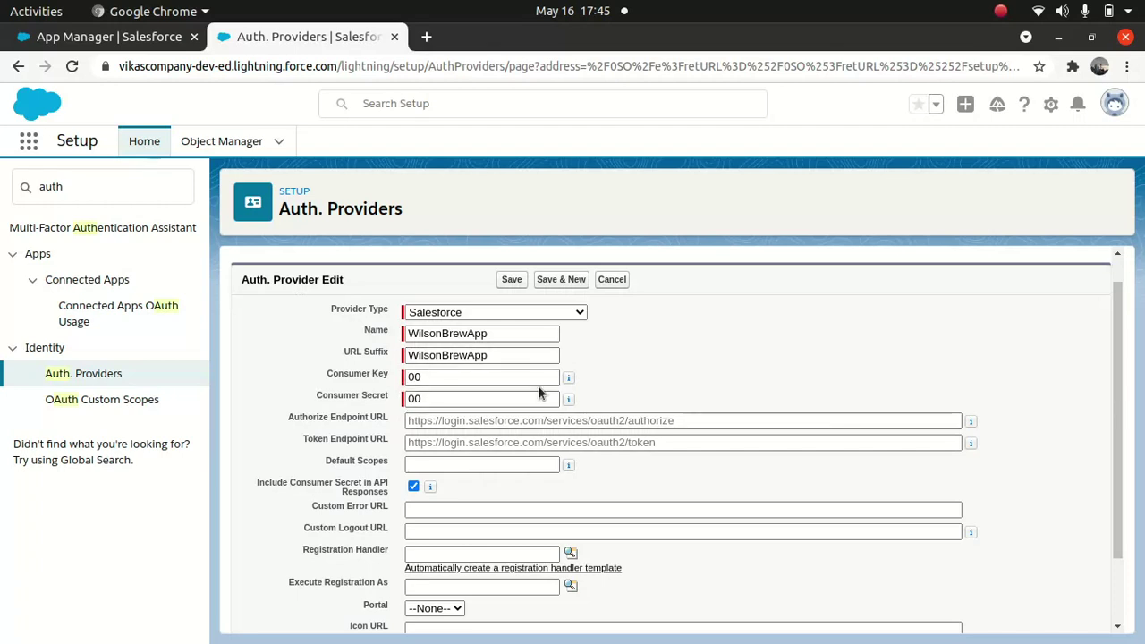
{"action": "left_click_drag", "start_coordinate": [1119, 289], "coordinate": [1072, 270]}
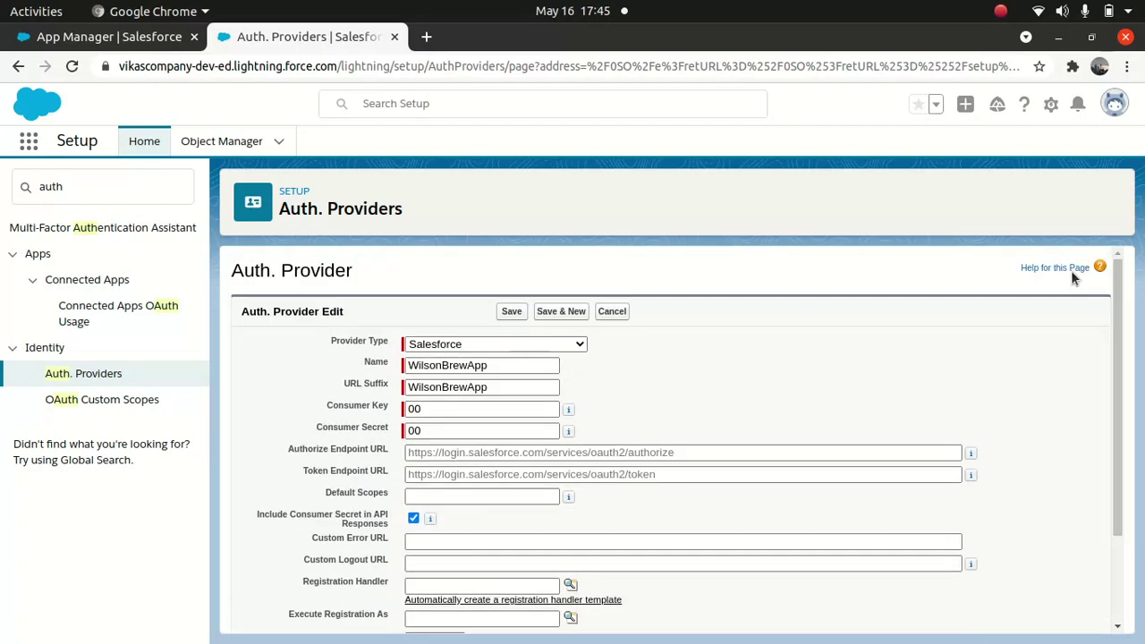
- Save the WilsonBrewApp auth provider and copy its Callback URL
{"action": "left_click", "coordinate": [512, 312]}
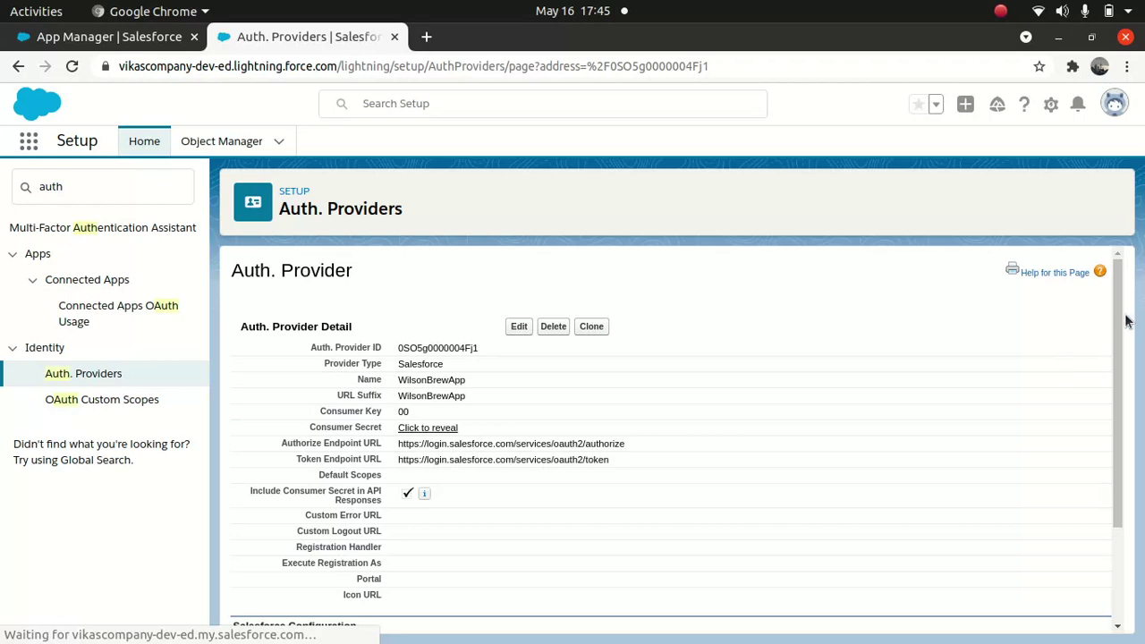
{"action": "left_click_drag", "start_coordinate": [1117, 347], "coordinate": [1112, 442]}
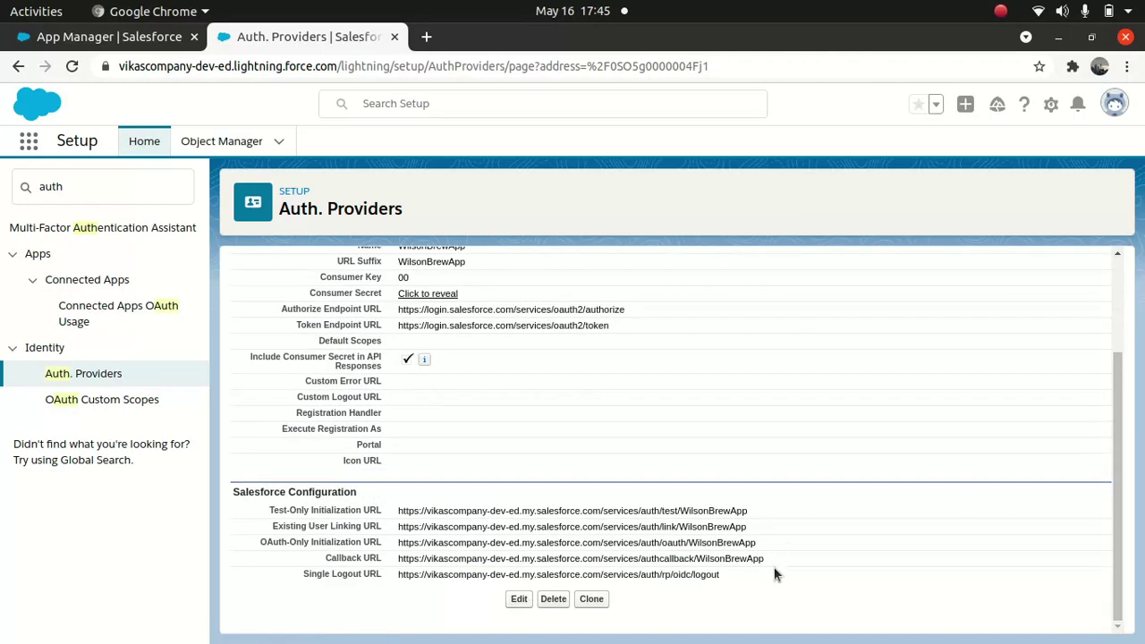
{"action": "left_click_drag", "start_coordinate": [766, 558], "coordinate": [391, 565]}
{"action": "key", "text": "ctrl+c"}
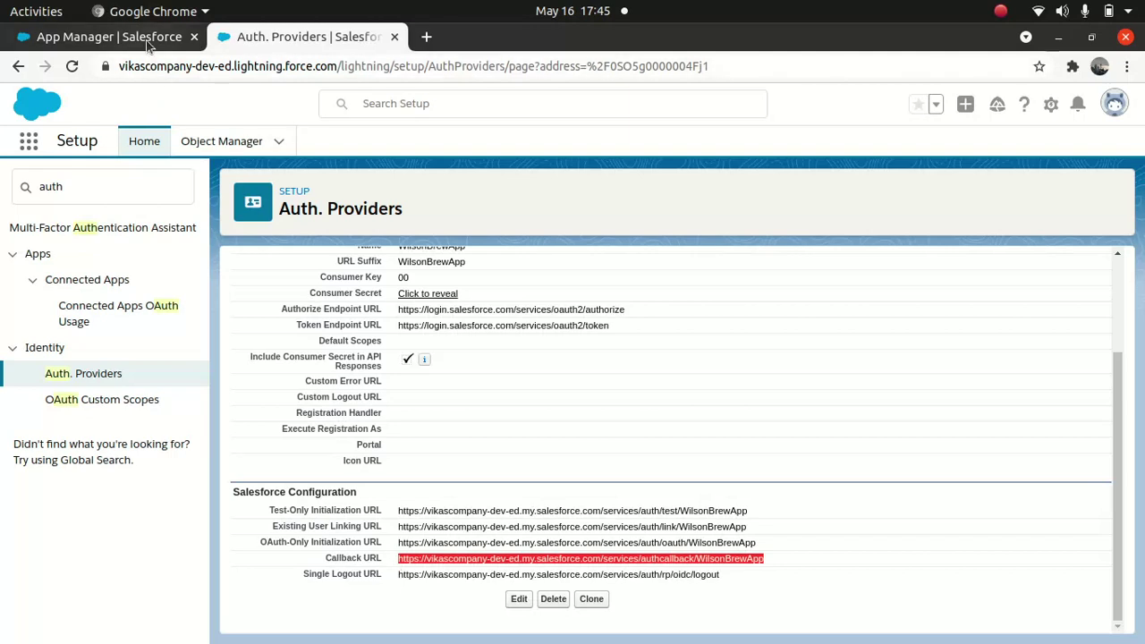
- Paste the callback URL into the Salesforce Connect App's Callback URL and save the app
{"action": "left_click", "coordinate": [136, 36]}
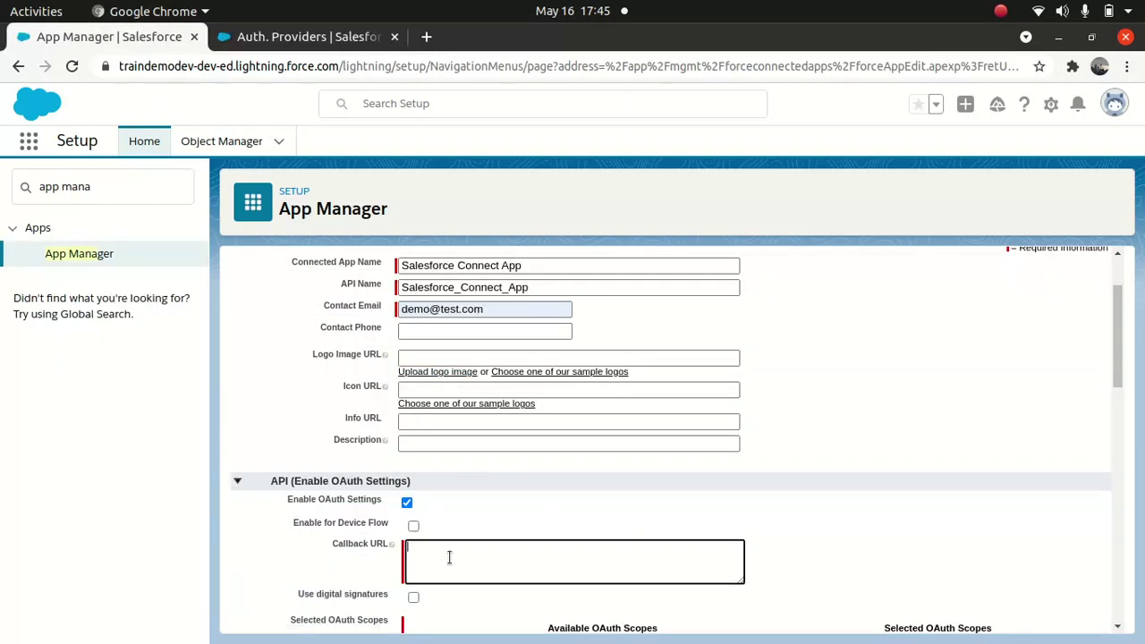
{"action": "key", "text": "ctrl+v"}
{"action": "left_click_drag", "start_coordinate": [1124, 345], "coordinate": [1115, 568]}
{"action": "scroll", "coordinate": [669, 628], "scroll_direction": "down", "scroll_amount": 1}
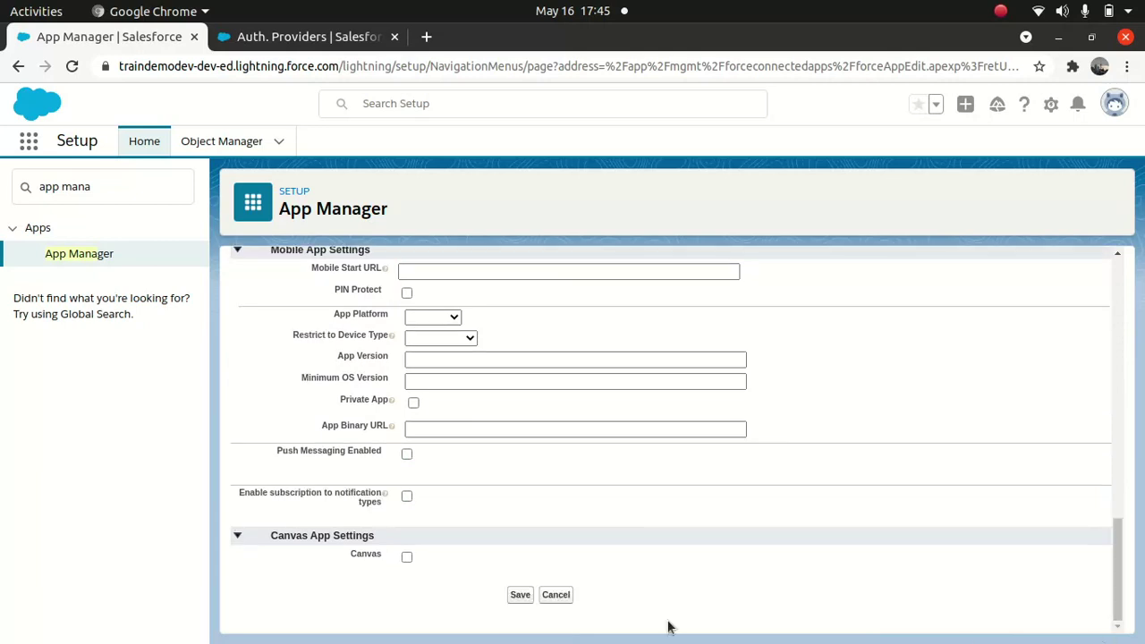
{"action": "left_click", "coordinate": [519, 595]}
{"action": "left_click", "coordinate": [529, 323]}
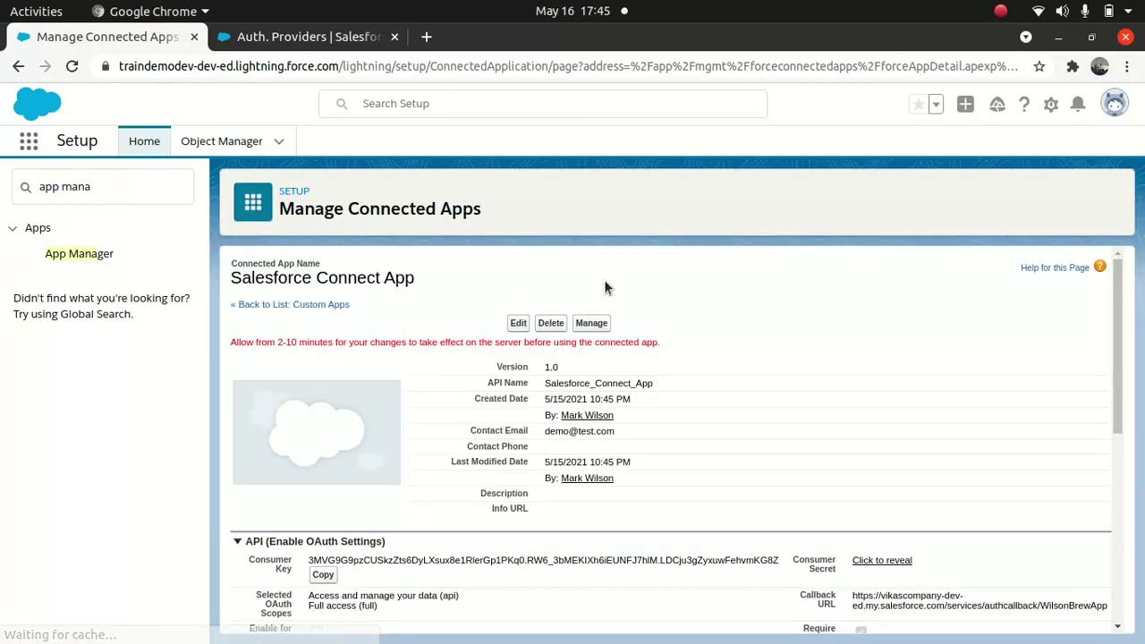
- Replace the auth provider's placeholder consumer key with the connected app's key and clear the secret
{"action": "left_click", "coordinate": [322, 575]}
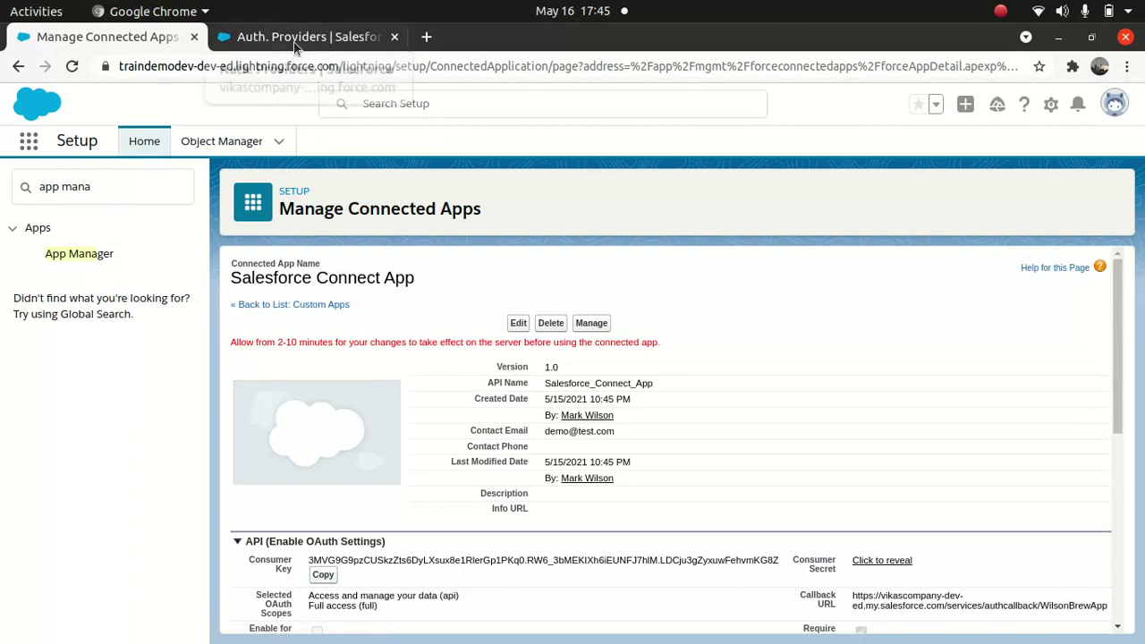
{"action": "left_click", "coordinate": [295, 37]}
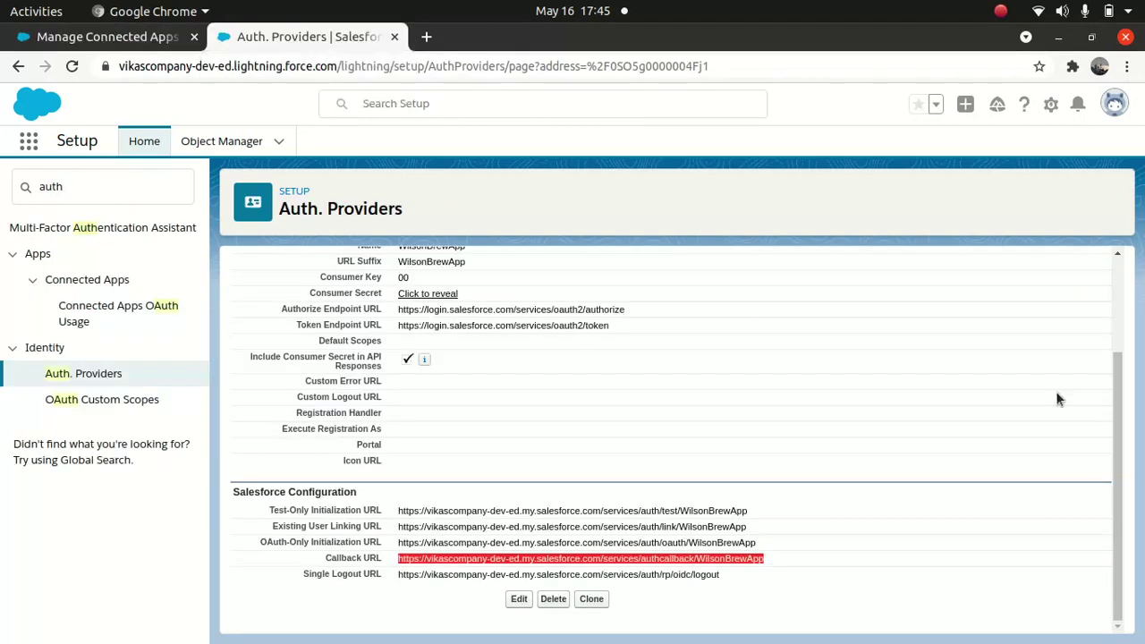
{"action": "scroll", "coordinate": [1120, 381], "scroll_direction": "up", "scroll_amount": 3}
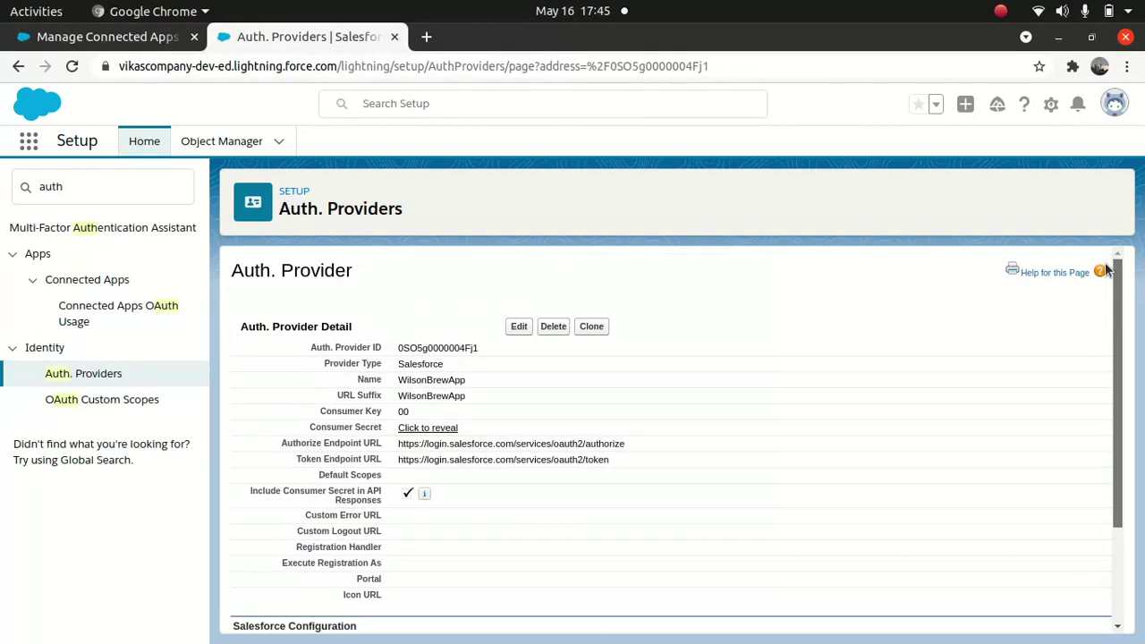
{"action": "left_click", "coordinate": [515, 326]}
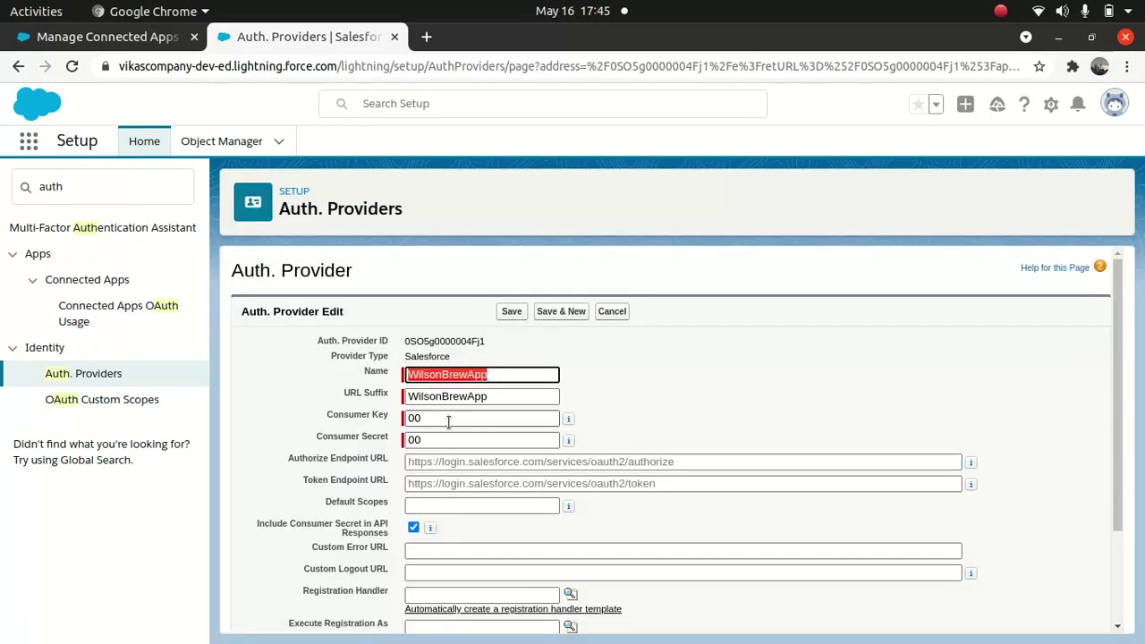
{"action": "double_click", "coordinate": [443, 419]}
{"action": "key", "text": "BackSpace"}
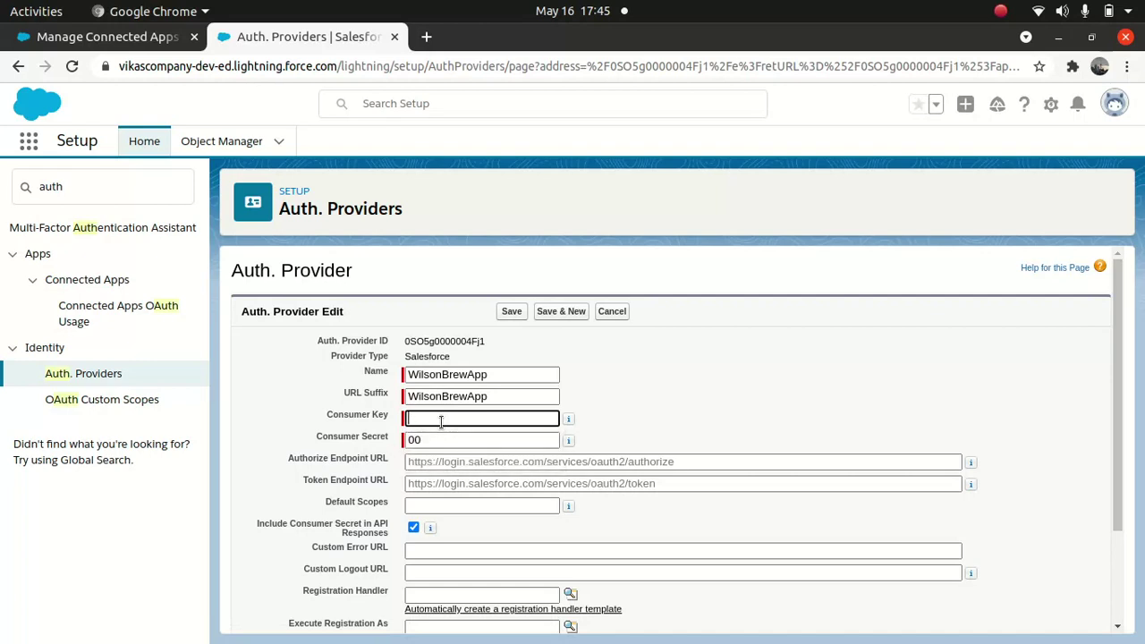
{"action": "key", "text": "ctrl+v"}
{"action": "double_click", "coordinate": [460, 440]}
{"action": "type", "text": "0"}
{"action": "key", "text": "BackSpace"}
{"action": "left_click", "coordinate": [702, 387]}
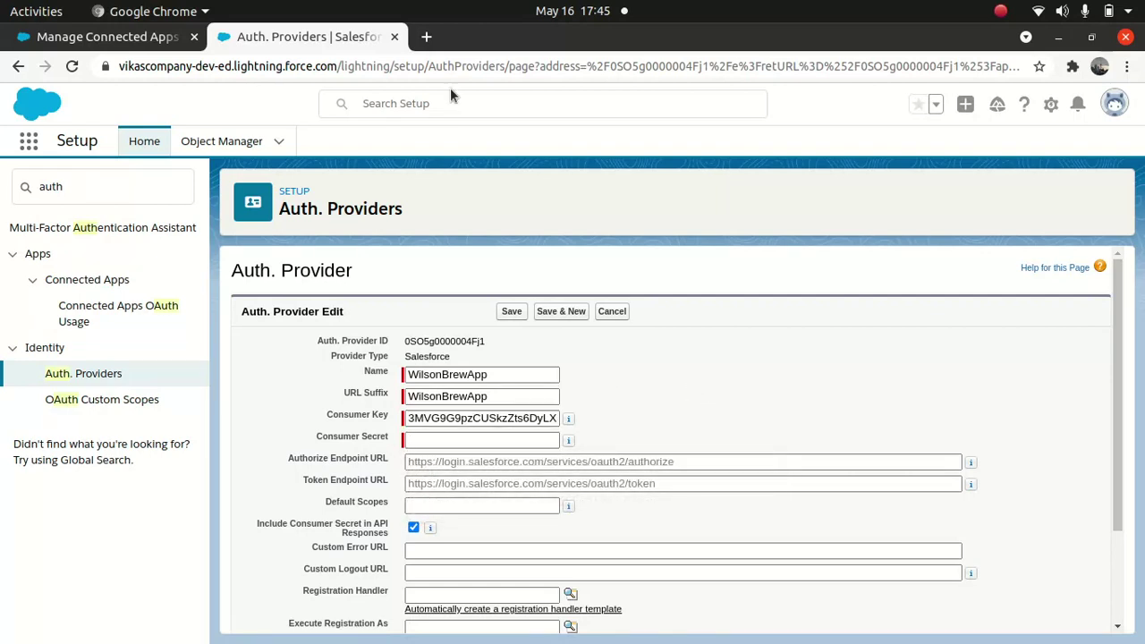
- Paste the connected app's consumer secret into WilsonBrewApp and save the provider
{"action": "left_click", "coordinate": [113, 42]}
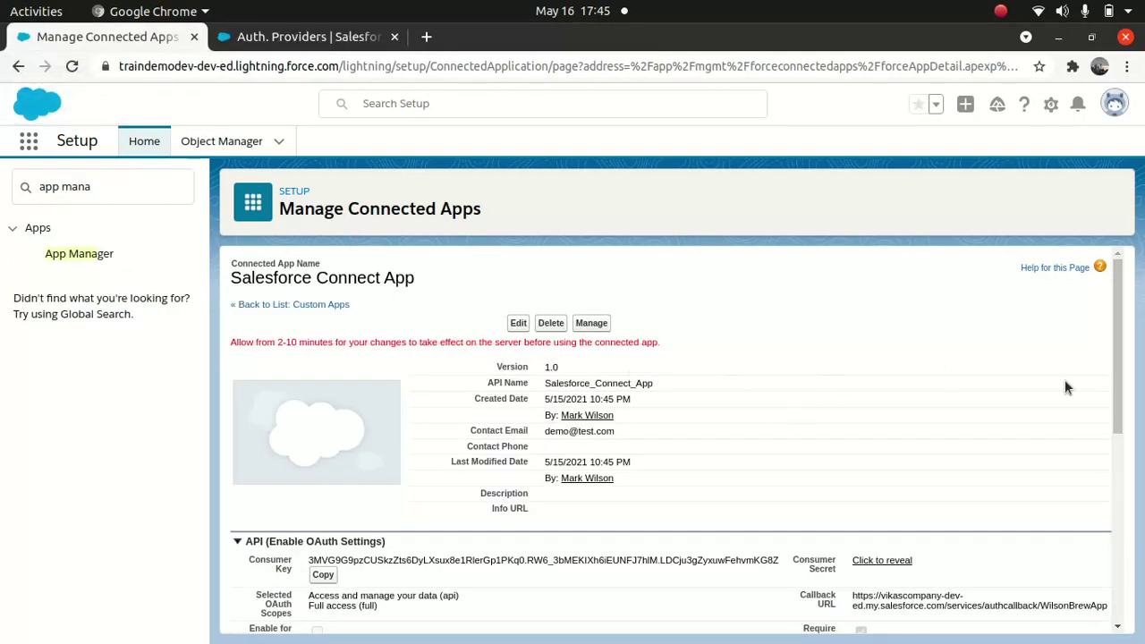
{"action": "left_click_drag", "start_coordinate": [1117, 344], "coordinate": [1118, 387]}
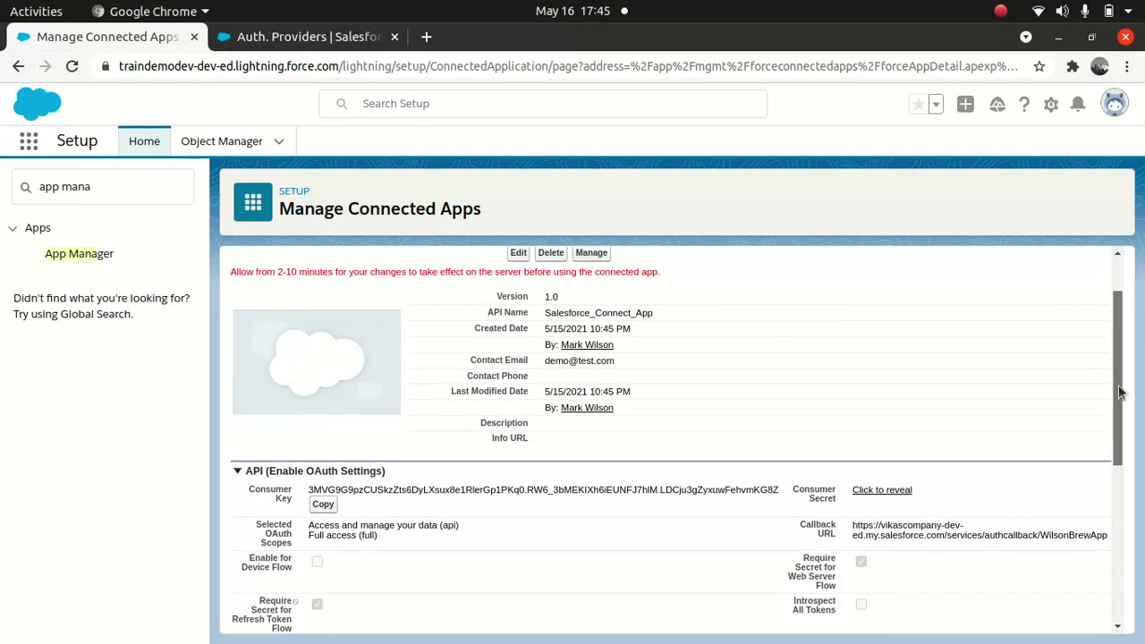
{"action": "left_click", "coordinate": [884, 493]}
{"action": "left_click", "coordinate": [855, 507]}
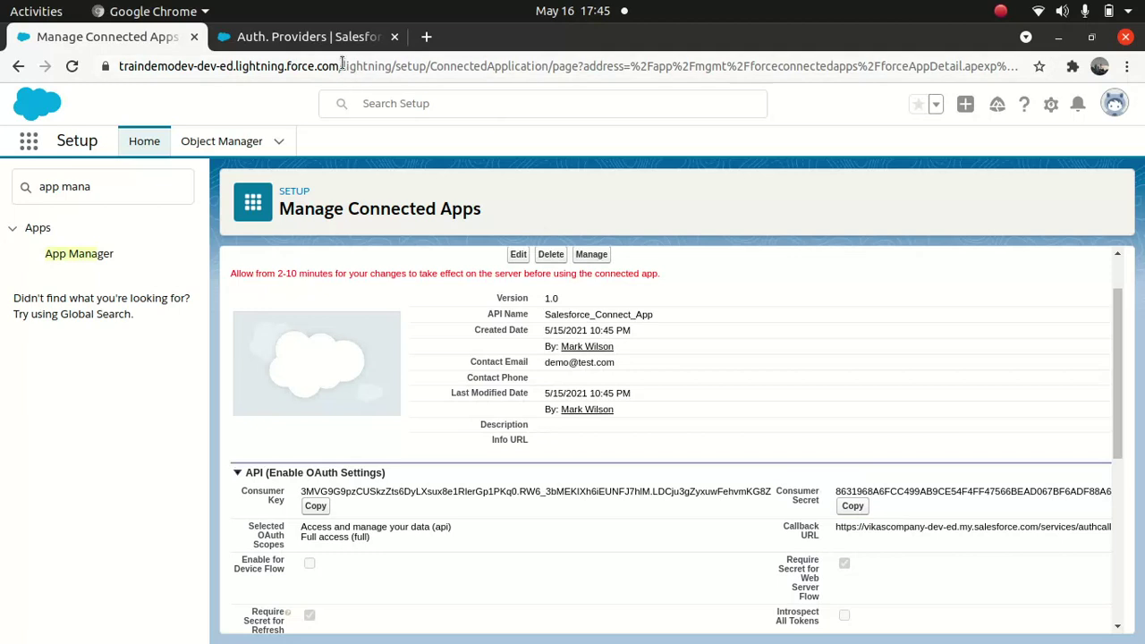
{"action": "left_click", "coordinate": [322, 41]}
{"action": "left_click", "coordinate": [457, 441]}
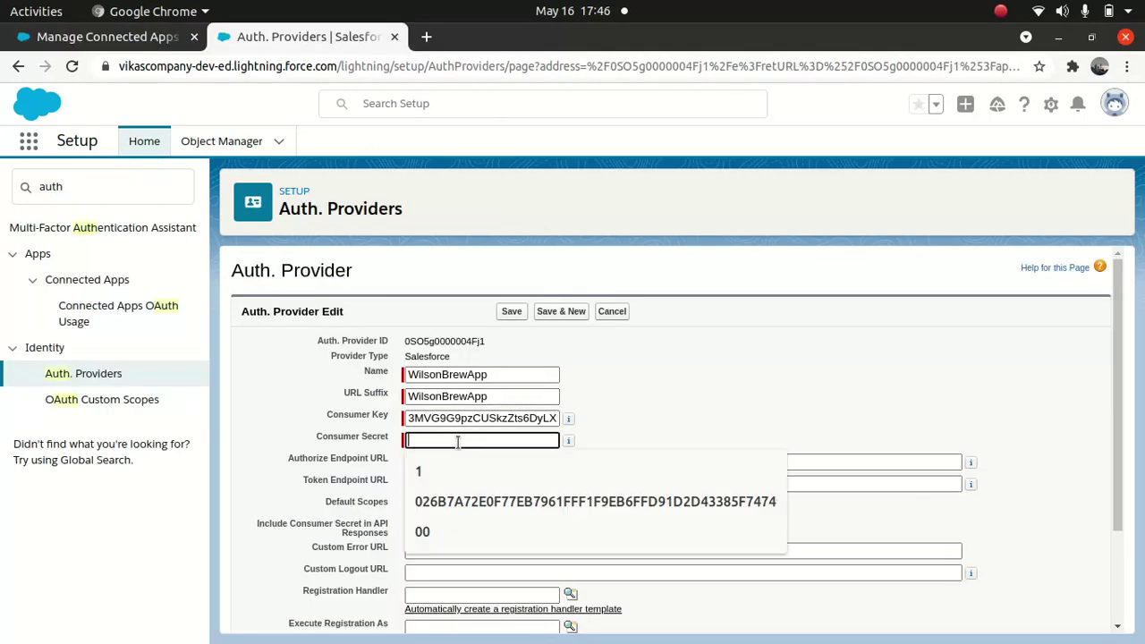
{"action": "key", "text": "ctrl+v"}
{"action": "left_click", "coordinate": [518, 312]}
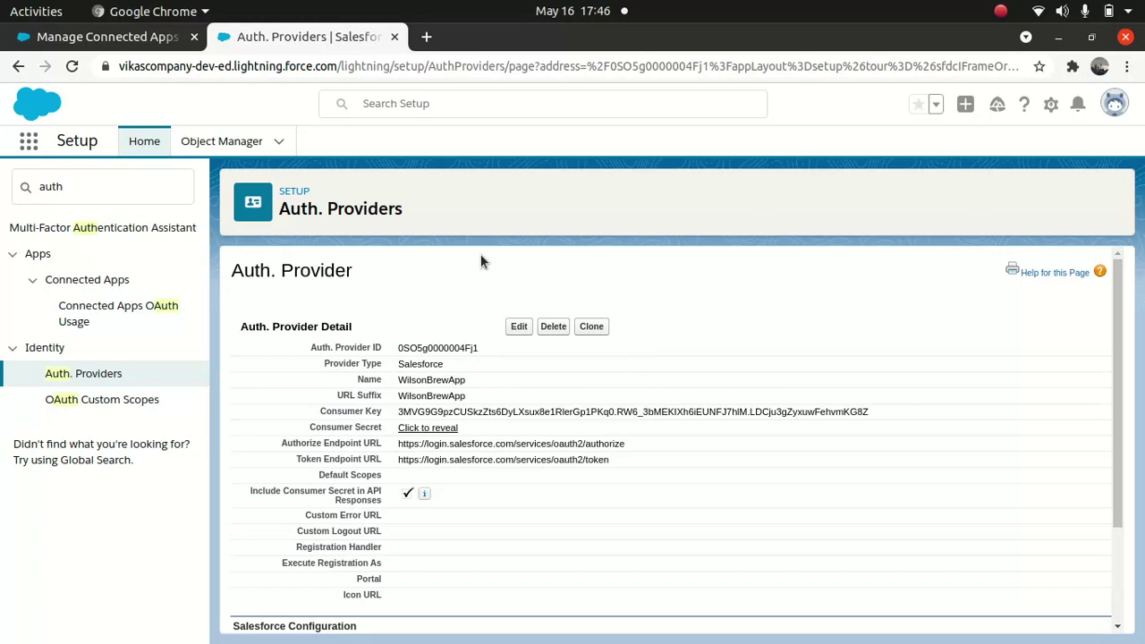
{"action": "double_click", "coordinate": [107, 187]}
{"action": "key", "text": "BackSpace"}
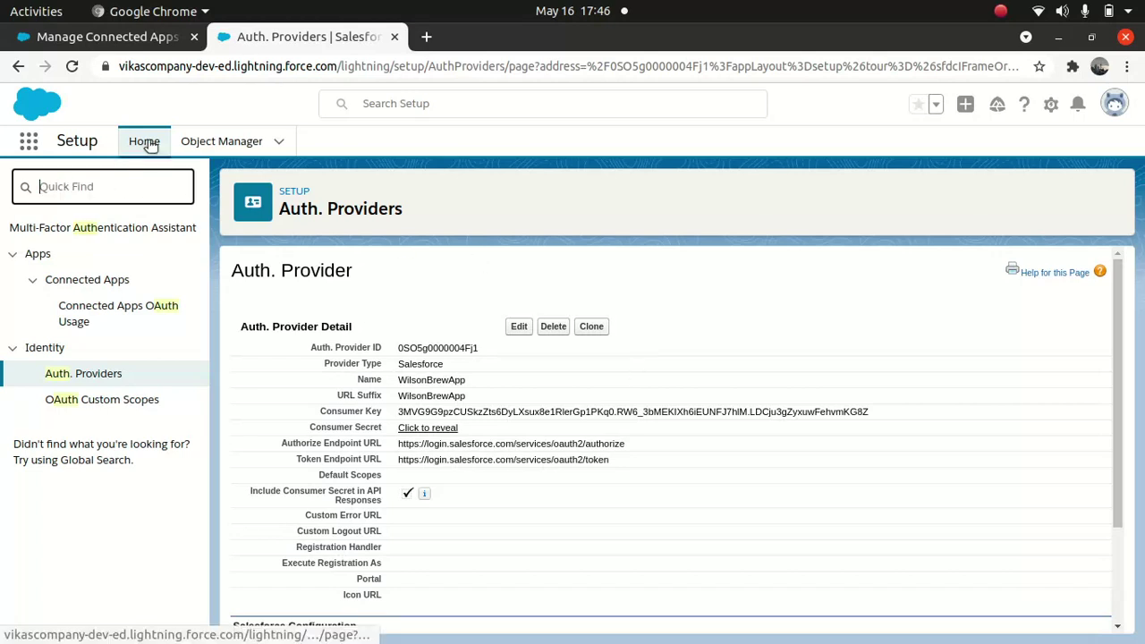
- Find External Data Sources with Quick Find 'extern' and start a new external data source
{"action": "key", "text": "ctrl+Page_Up"}
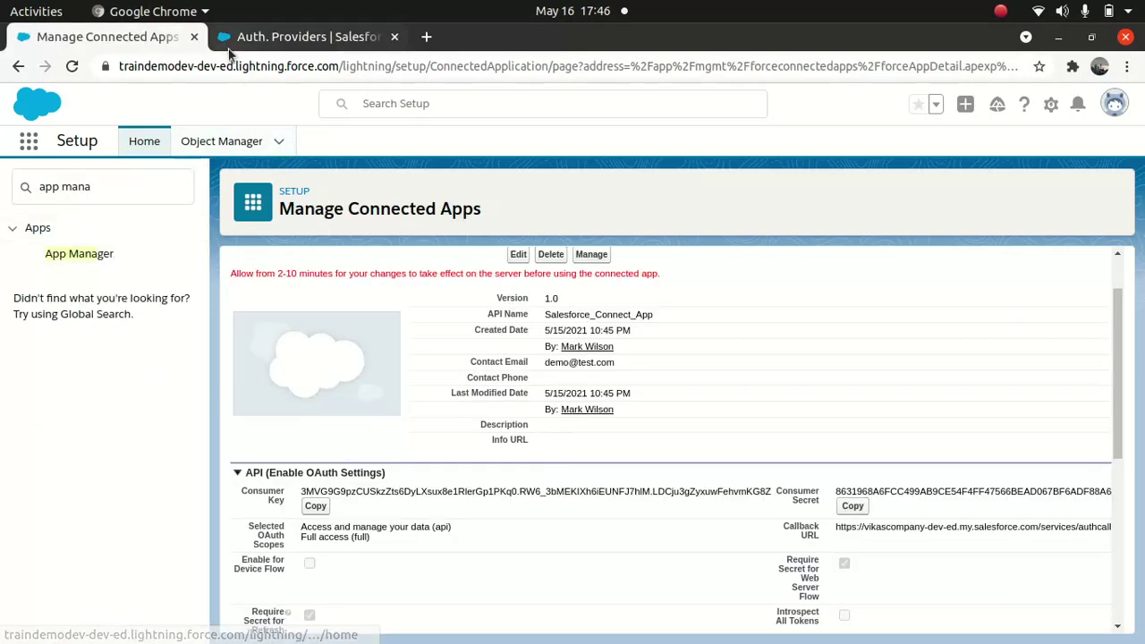
{"action": "left_click", "coordinate": [271, 37]}
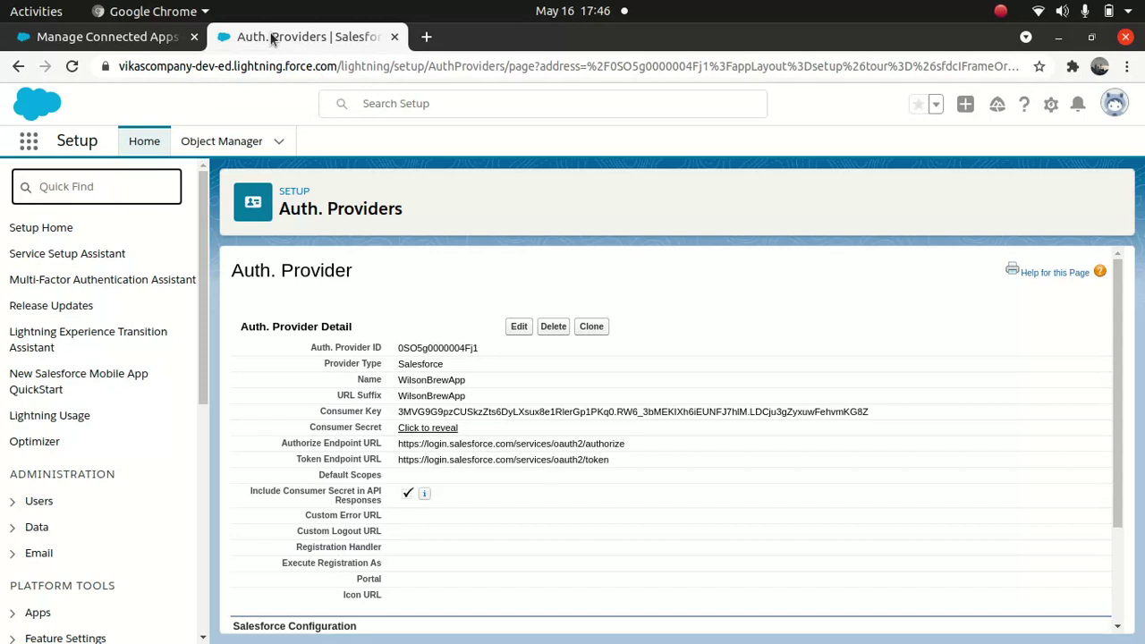
{"action": "left_click", "coordinate": [94, 193]}
{"action": "type", "text": "extern"}
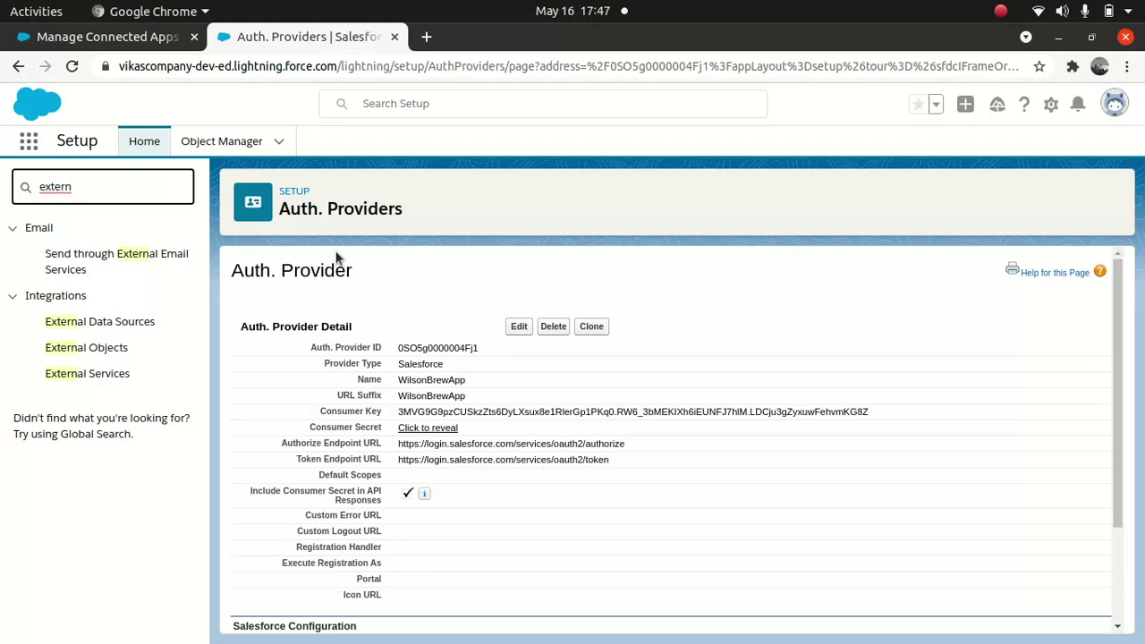
{"action": "left_click", "coordinate": [119, 323]}
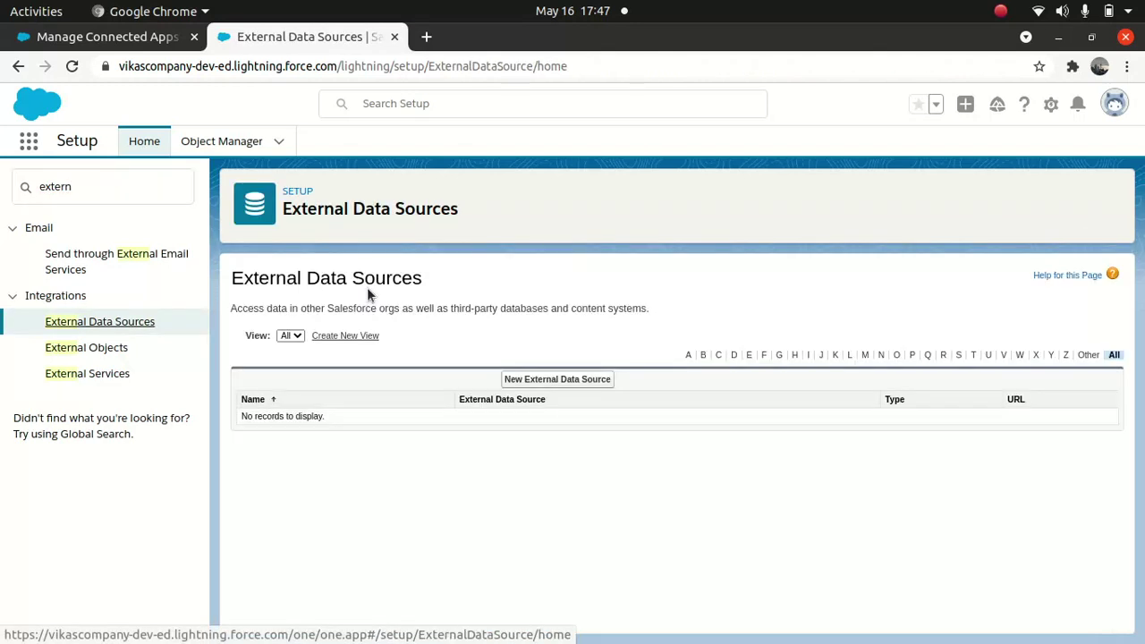
{"action": "left_click", "coordinate": [542, 376]}
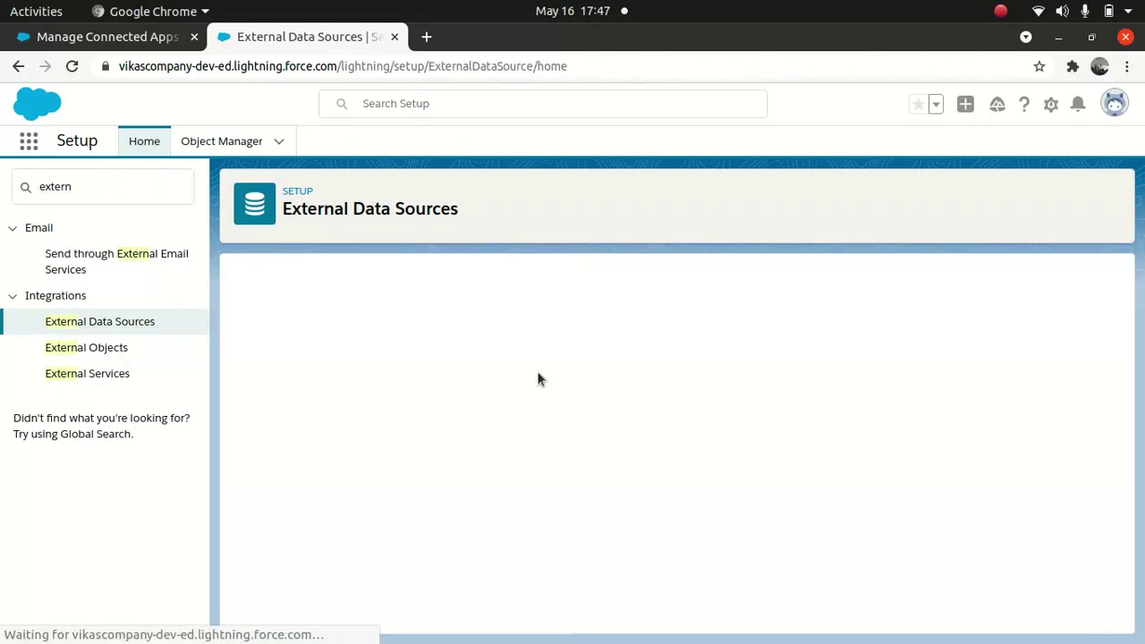
- Copy the source org URL, name the source WilsonBrewExt, and choose Salesforce Connect: Cross-Org type
{"action": "left_click", "coordinate": [111, 37]}
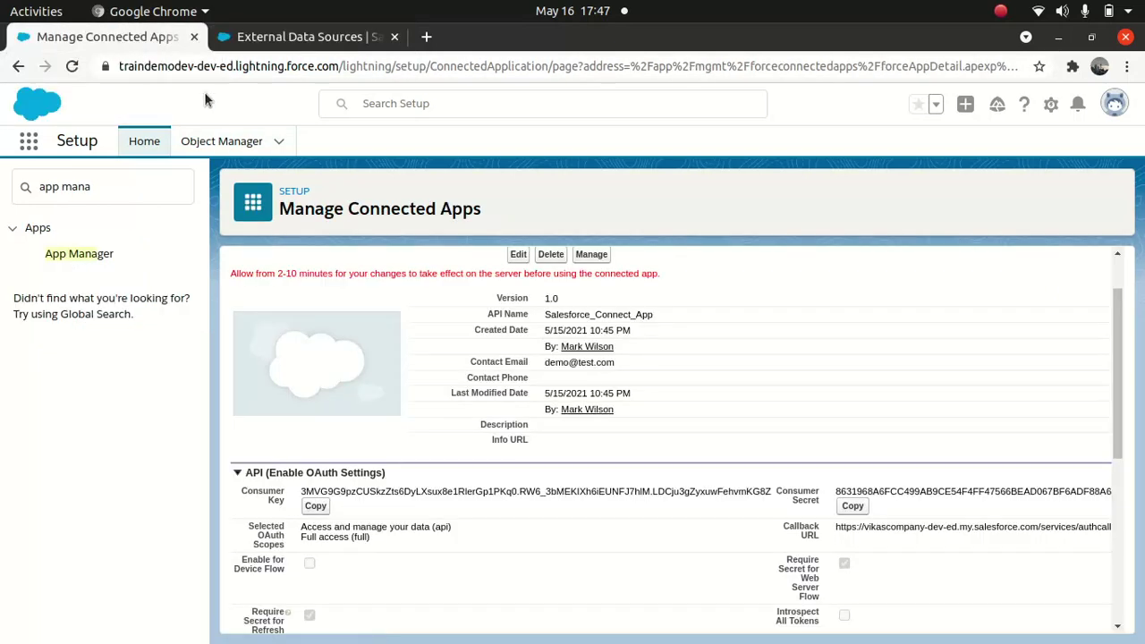
{"action": "left_click_drag", "start_coordinate": [338, 68], "coordinate": [105, 64]}
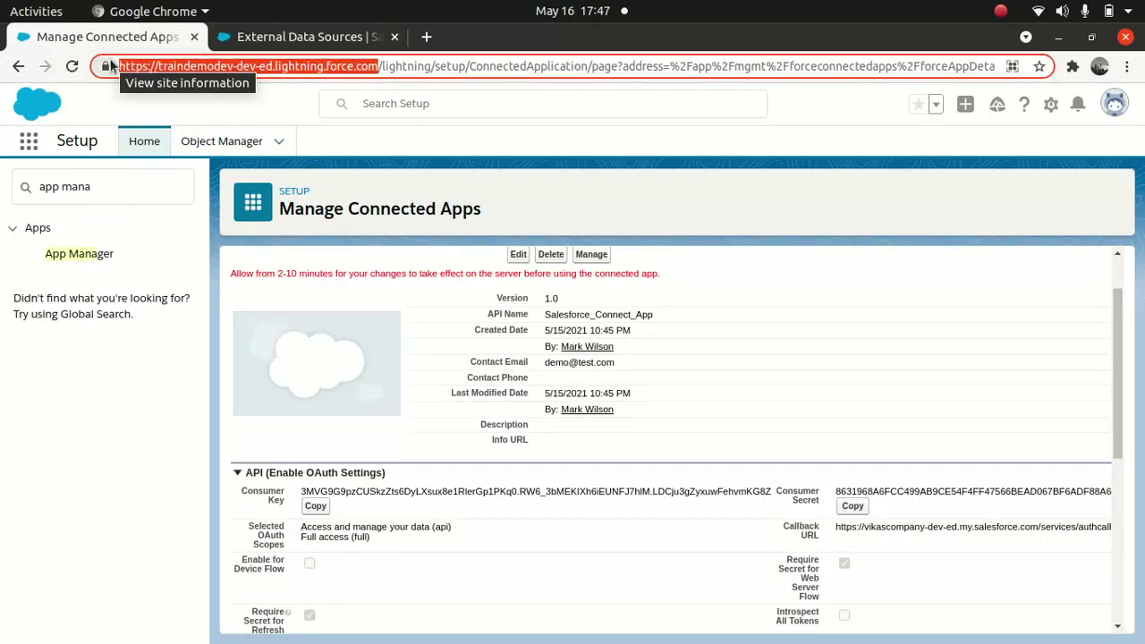
{"action": "left_click", "coordinate": [270, 37]}
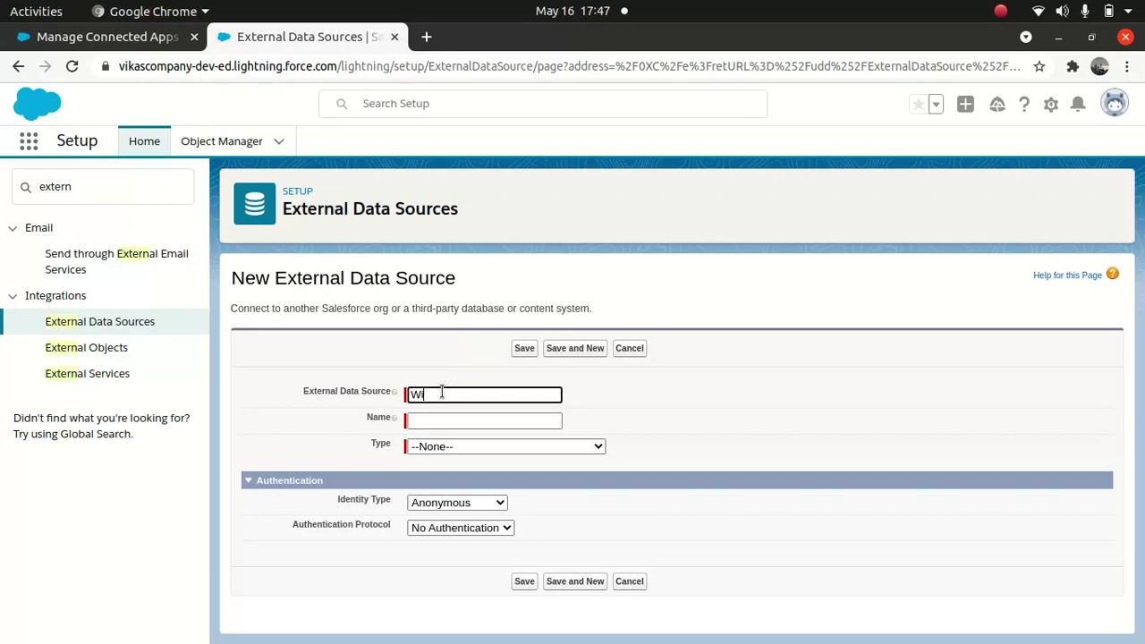
{"action": "type", "text": "BrewExt"}
{"action": "key", "text": "Tab"}
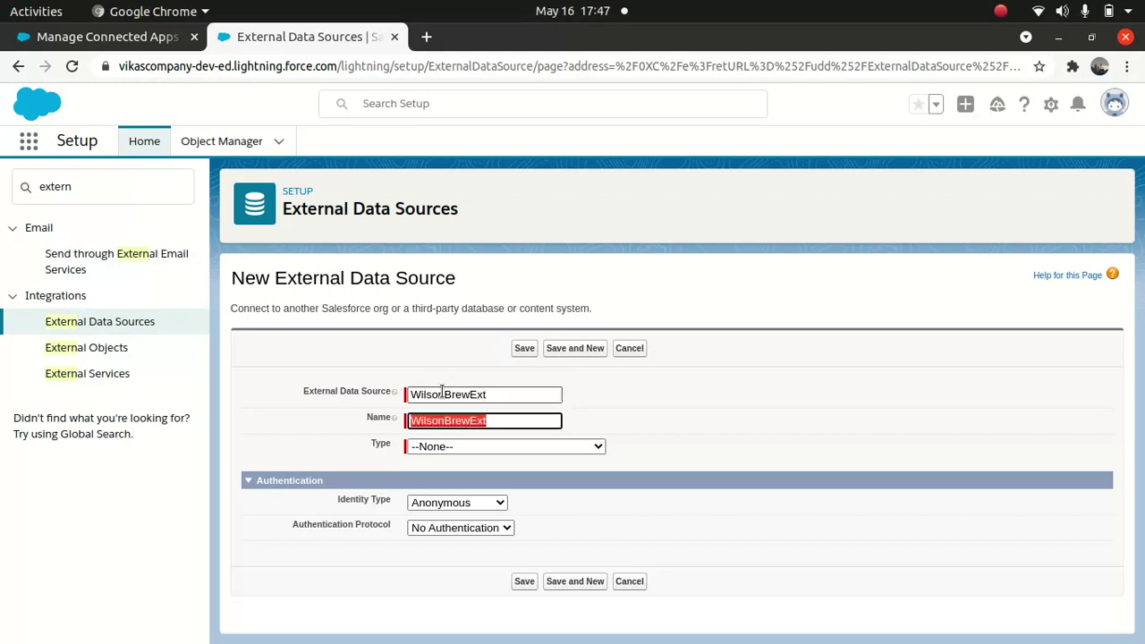
{"action": "left_click", "coordinate": [598, 448]}
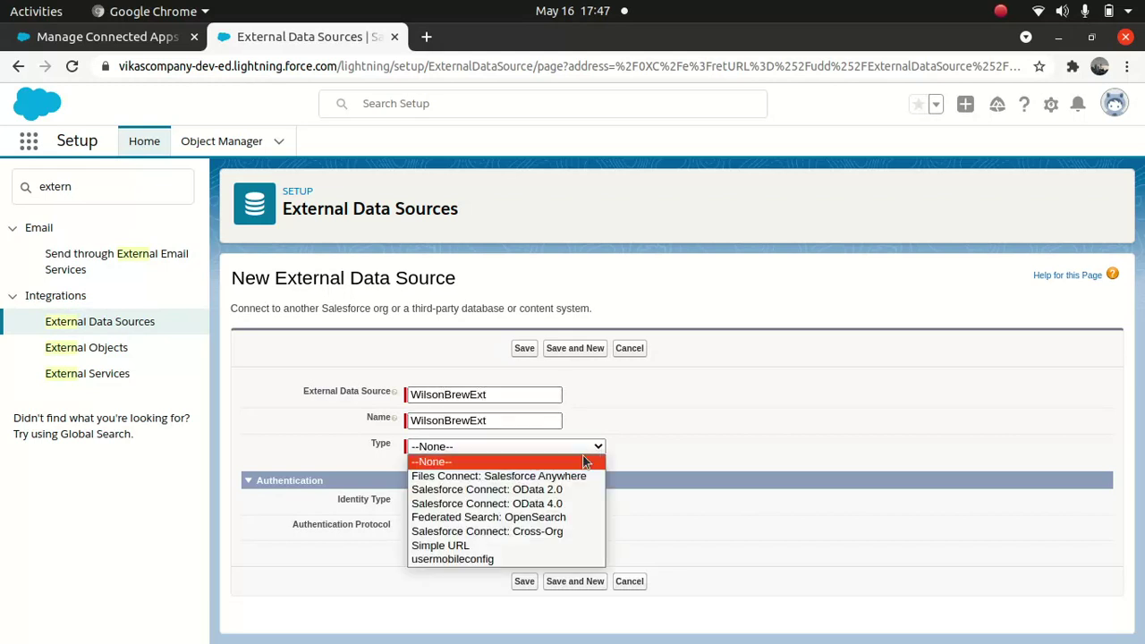
{"action": "left_click", "coordinate": [556, 531]}
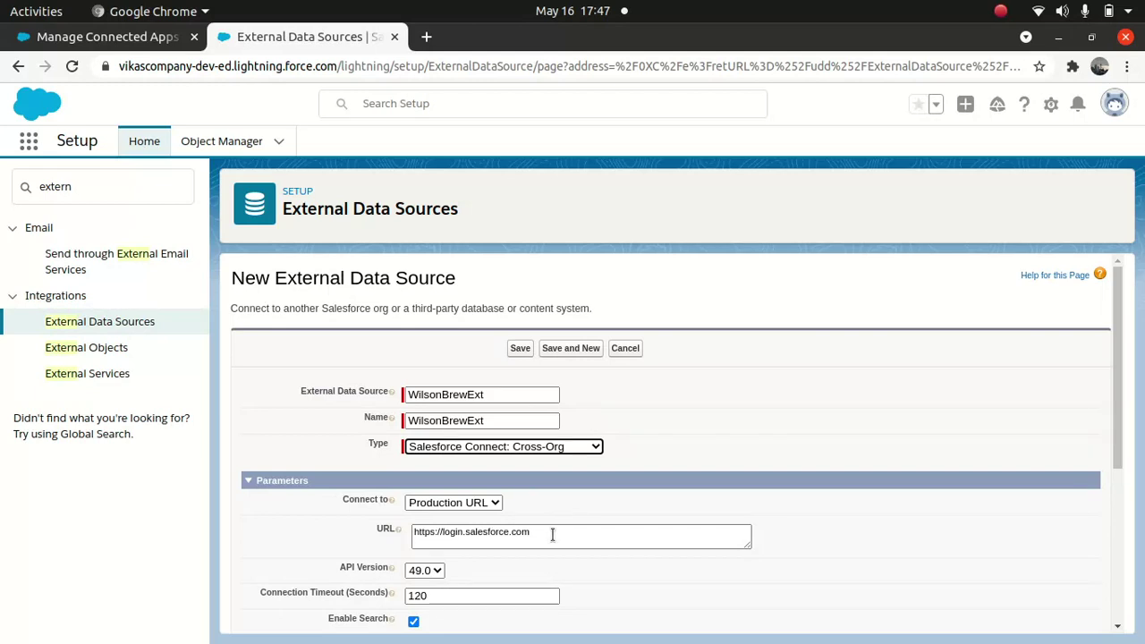
- Connect to a Custom URL, replacing the default with the pasted source org URL
{"action": "left_click", "coordinate": [469, 503]}
{"action": "left_click", "coordinate": [444, 560]}
{"action": "left_click", "coordinate": [538, 544]}
{"action": "key", "text": "ctrl+a"}
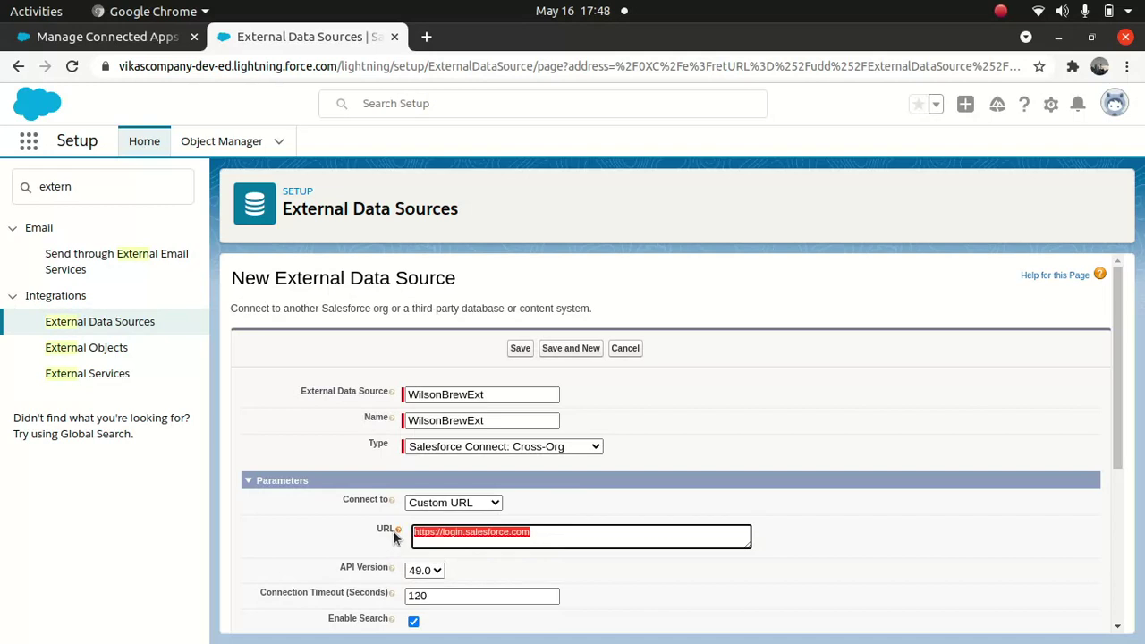
{"action": "key", "text": "ctrl+v"}
{"action": "left_click_drag", "start_coordinate": [1112, 345], "coordinate": [1107, 468]}
- Set API Version 50.0, enable Writable External Objects, and use Named Principal identity
{"action": "left_click", "coordinate": [438, 334]}
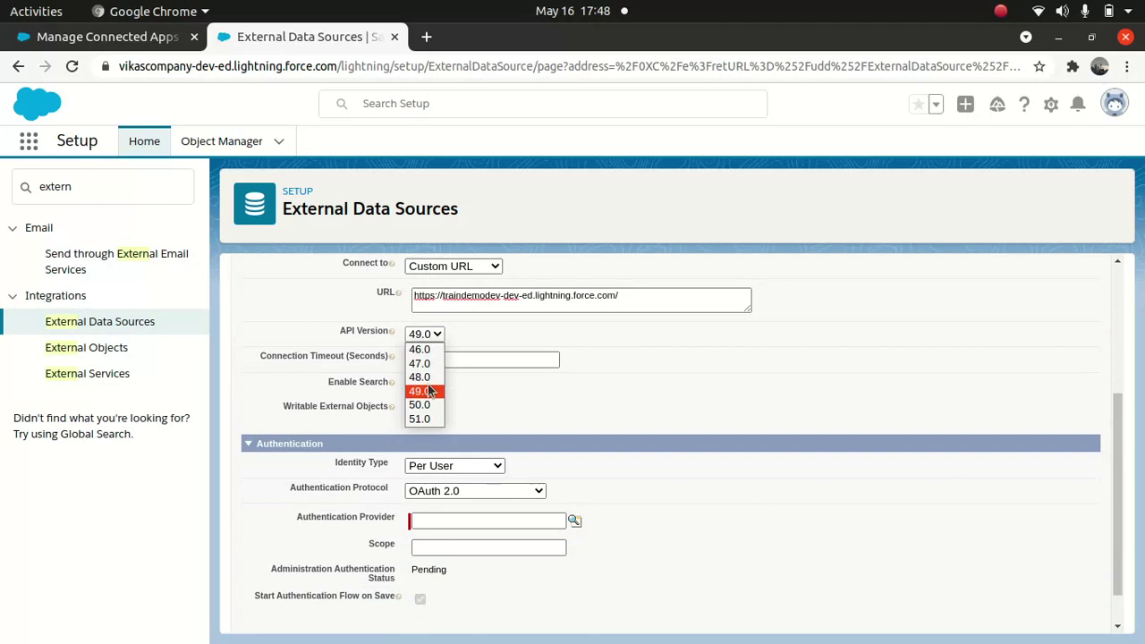
{"action": "key", "text": "Escape"}
{"action": "left_click", "coordinate": [437, 335]}
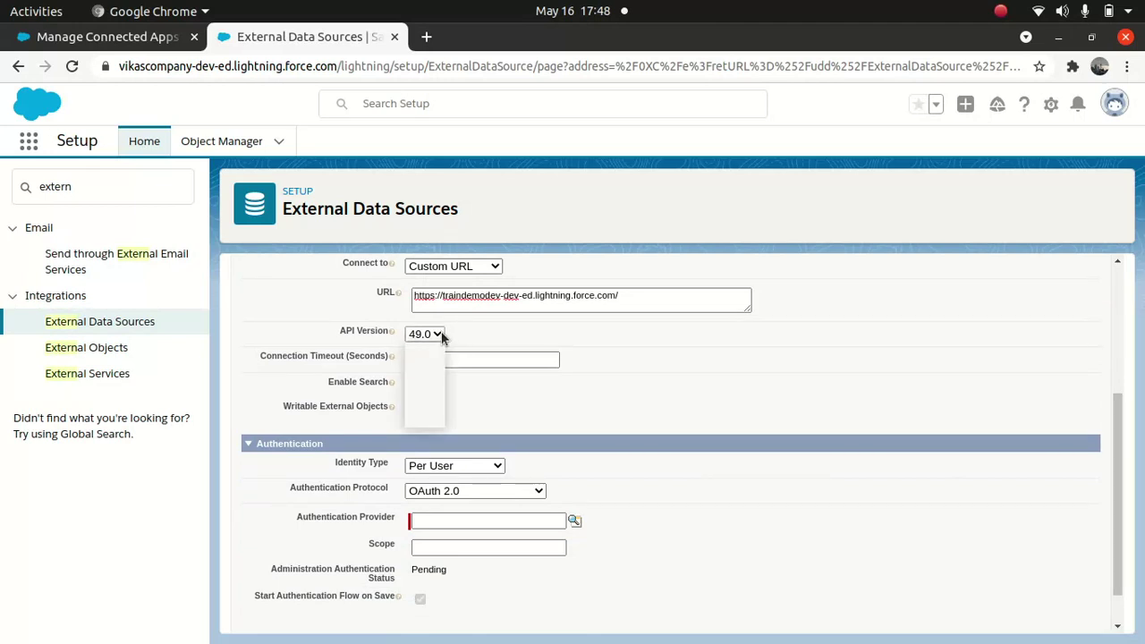
{"action": "left_click", "coordinate": [429, 407]}
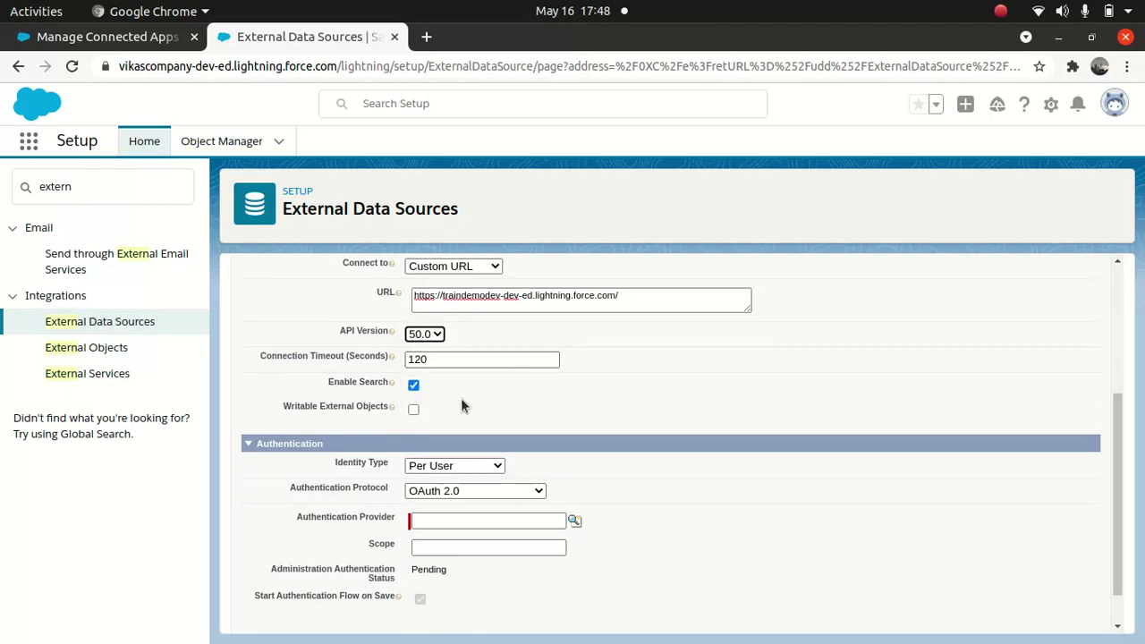
{"action": "left_click", "coordinate": [413, 411]}
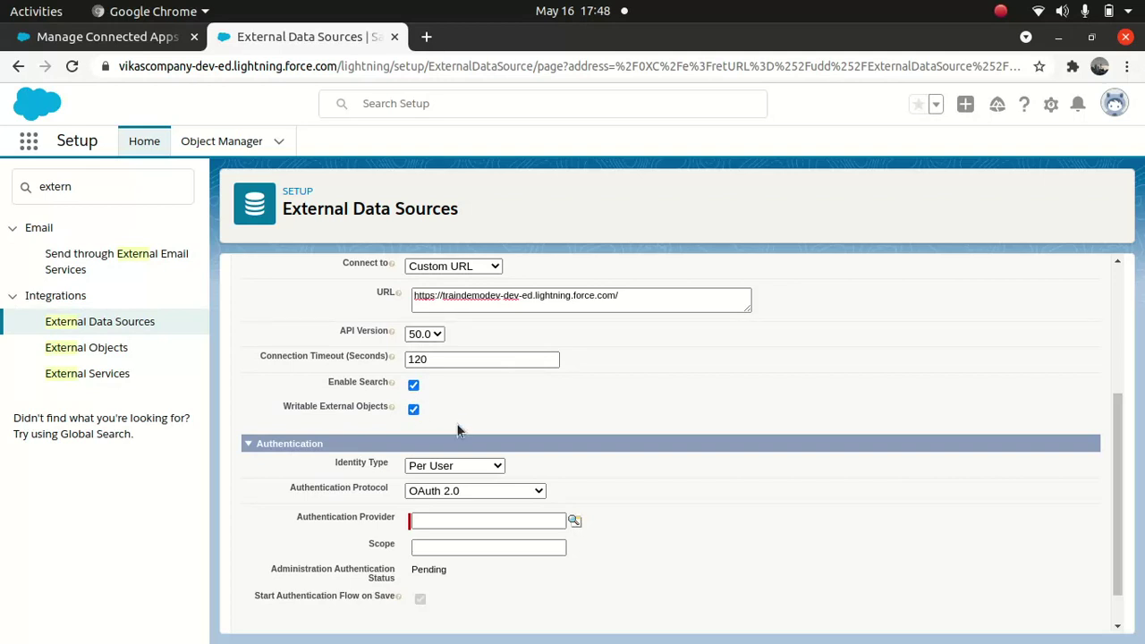
{"action": "left_click", "coordinate": [493, 467]}
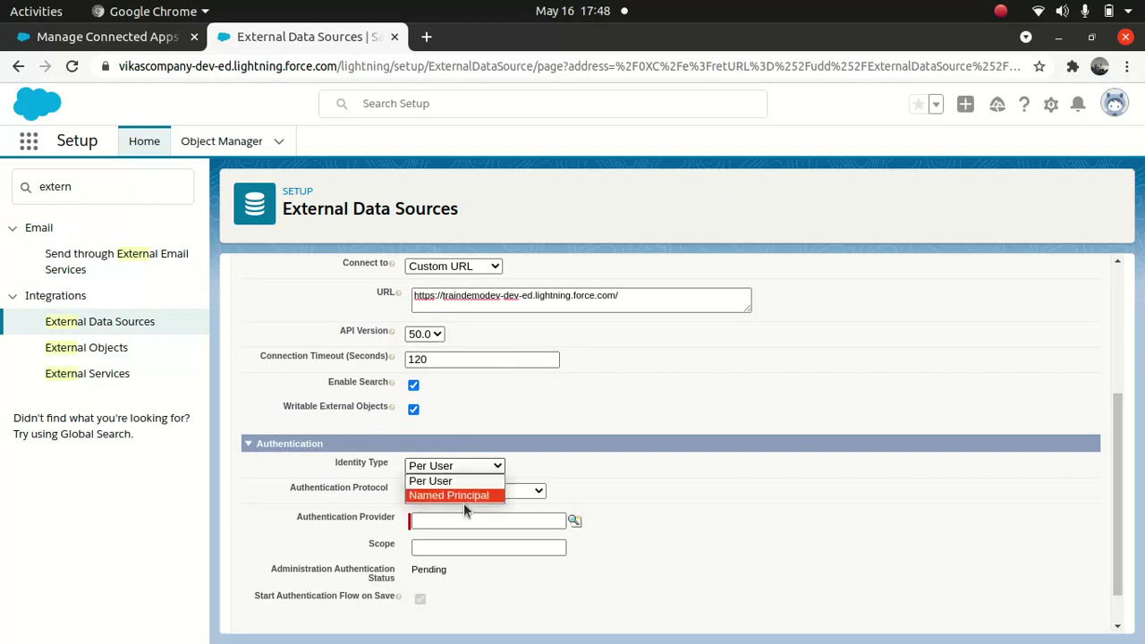
{"action": "left_click", "coordinate": [462, 499]}
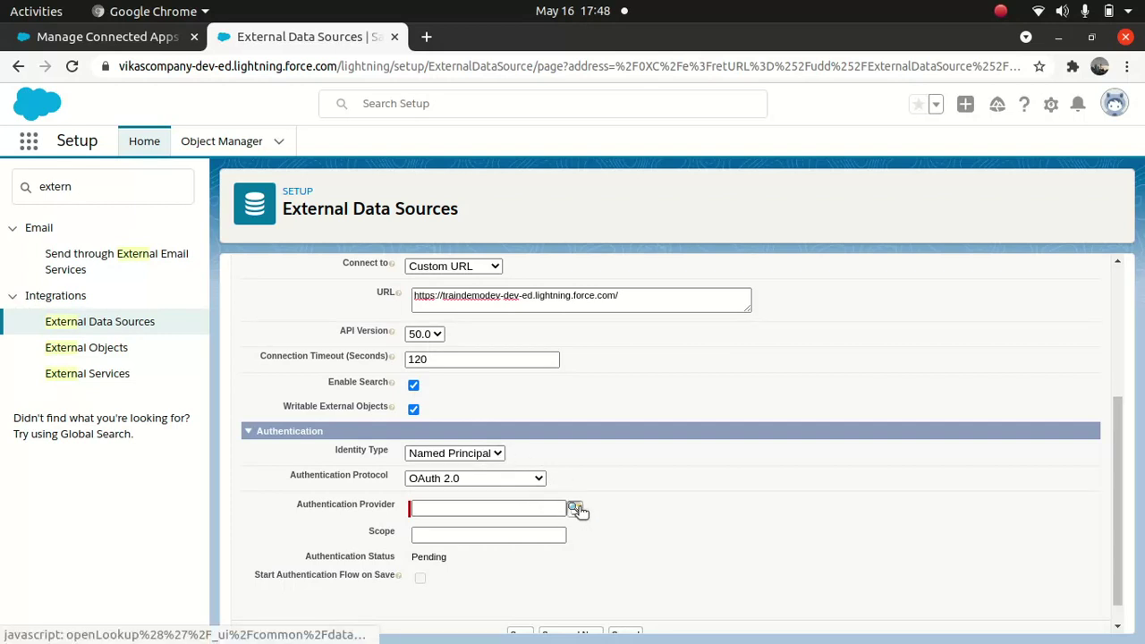
- Choose WilsonBrewApp as the authentication provider with scope full, then save to start authentication
{"action": "left_click", "coordinate": [577, 509]}
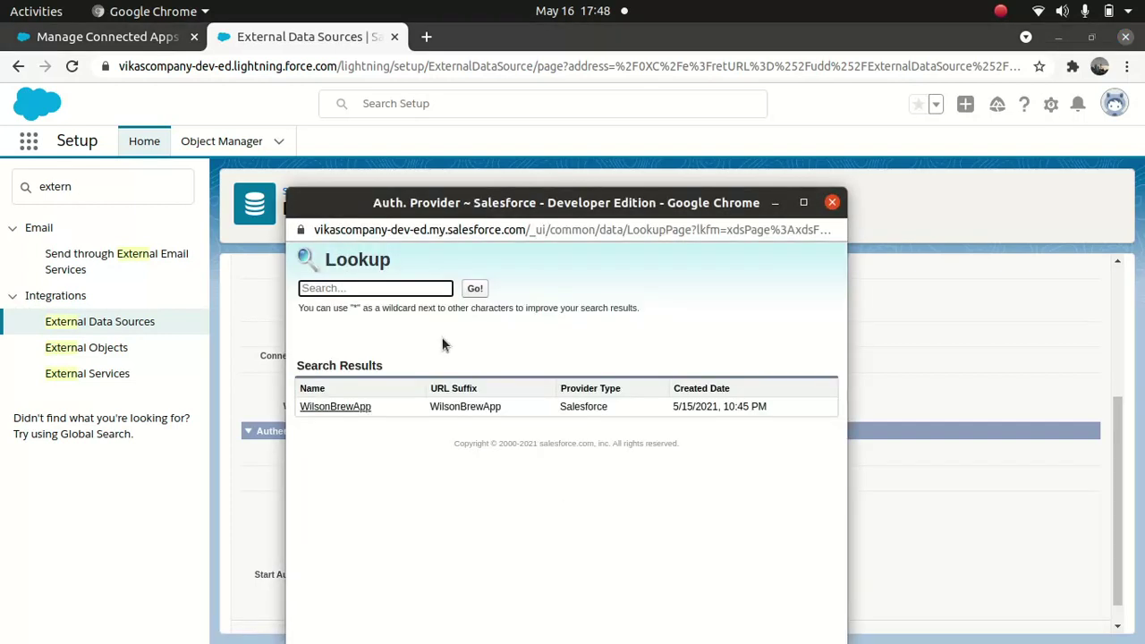
{"action": "left_click", "coordinate": [332, 406]}
{"action": "left_click", "coordinate": [475, 532]}
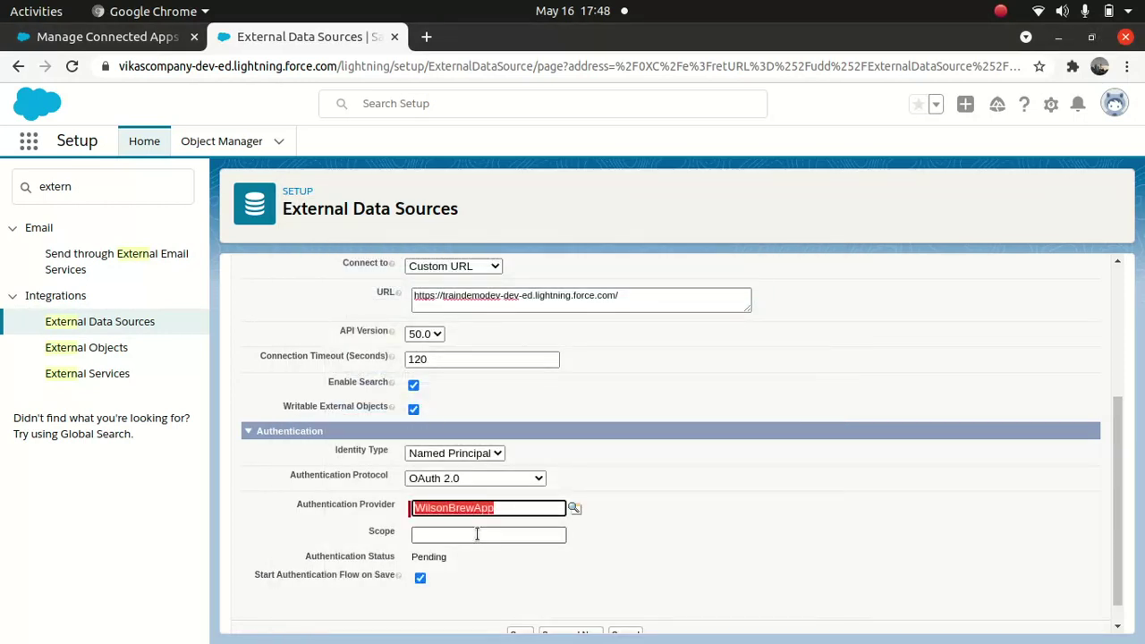
{"action": "left_click", "coordinate": [103, 37]}
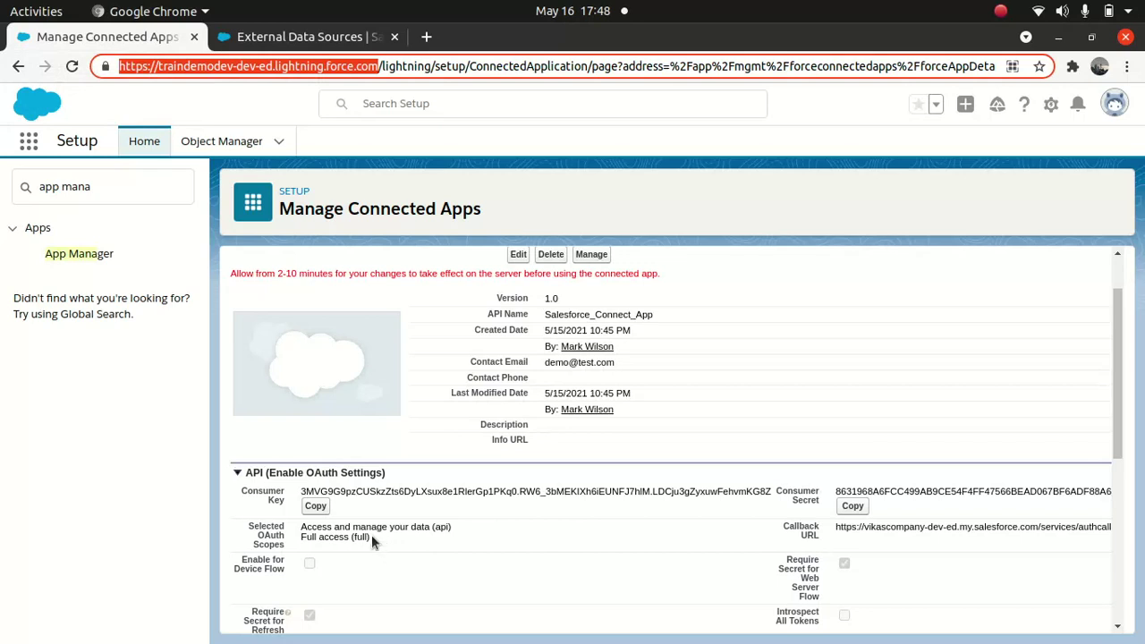
{"action": "left_click_drag", "start_coordinate": [368, 536], "coordinate": [354, 537]}
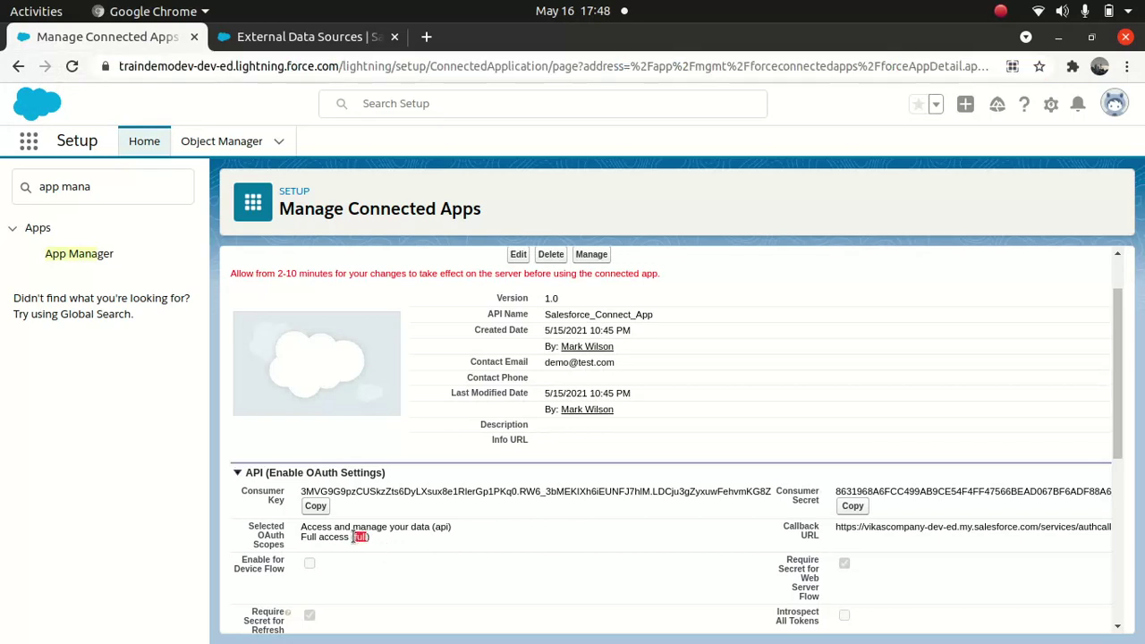
{"action": "left_click", "coordinate": [277, 37]}
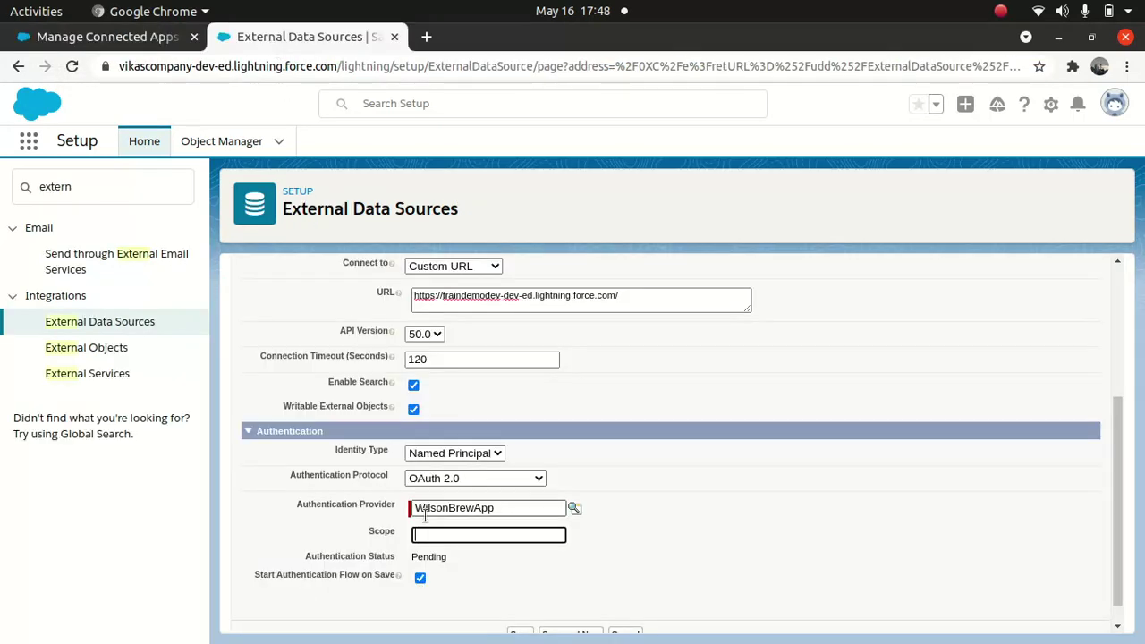
{"action": "left_click", "coordinate": [450, 532]}
{"action": "type", "text": "full"}
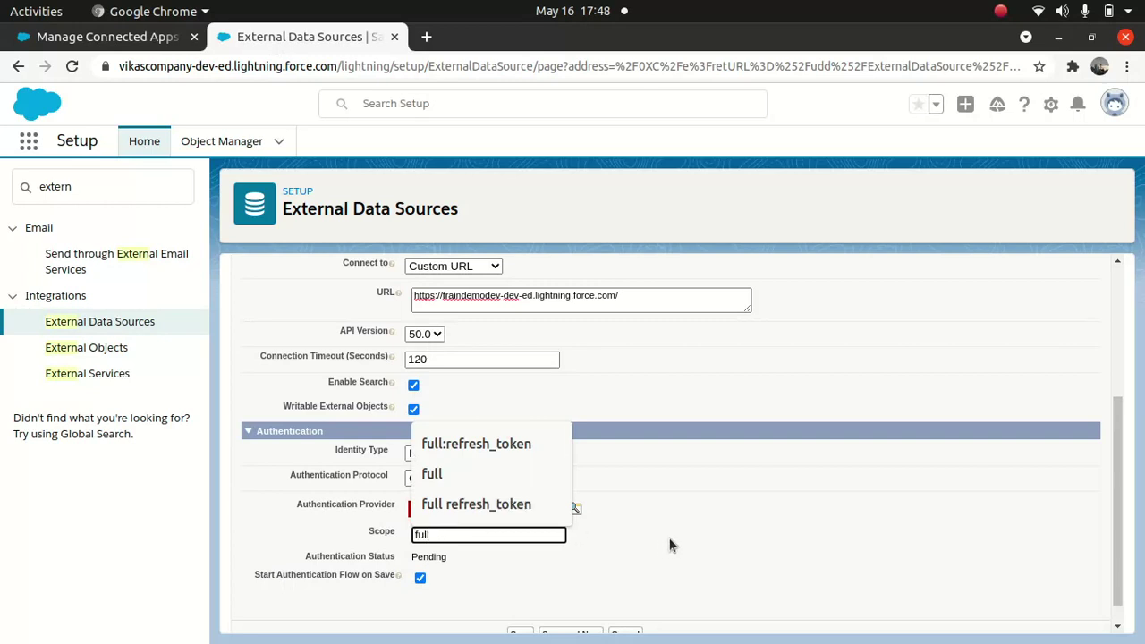
{"action": "left_click", "coordinate": [670, 545]}
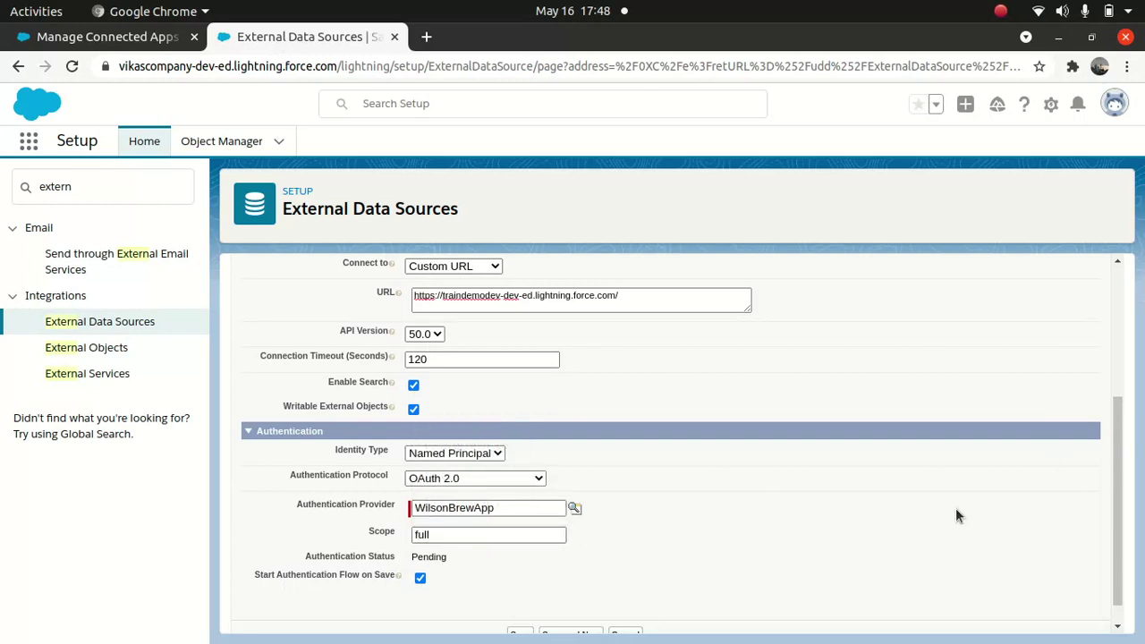
{"action": "scroll", "coordinate": [1114, 516], "scroll_direction": "down", "scroll_amount": 1}
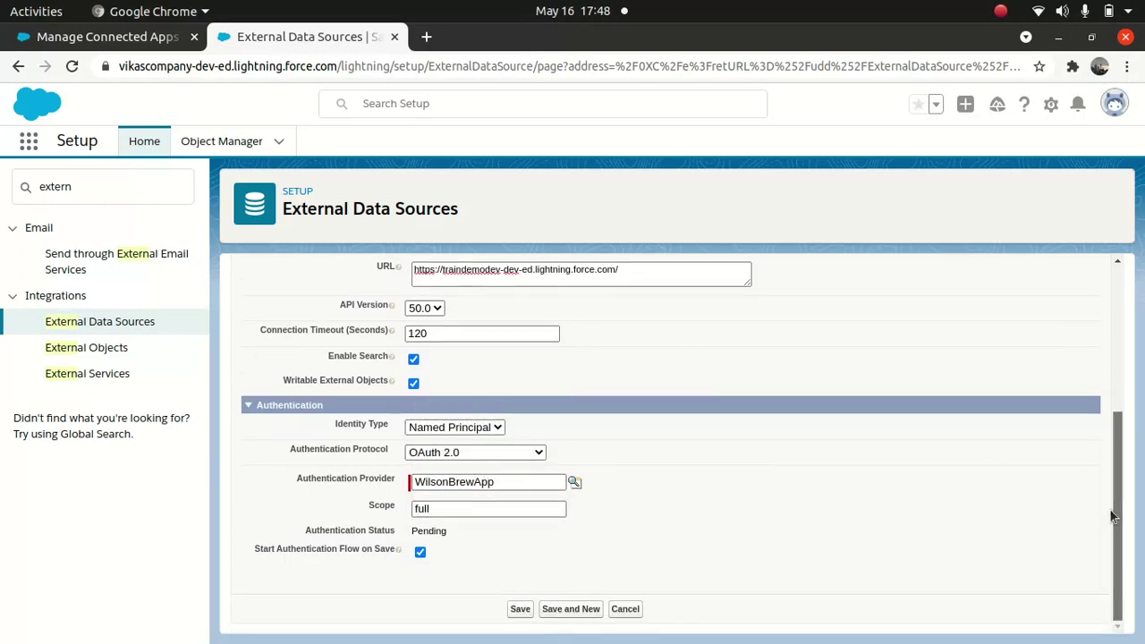
{"action": "left_click", "coordinate": [520, 608]}
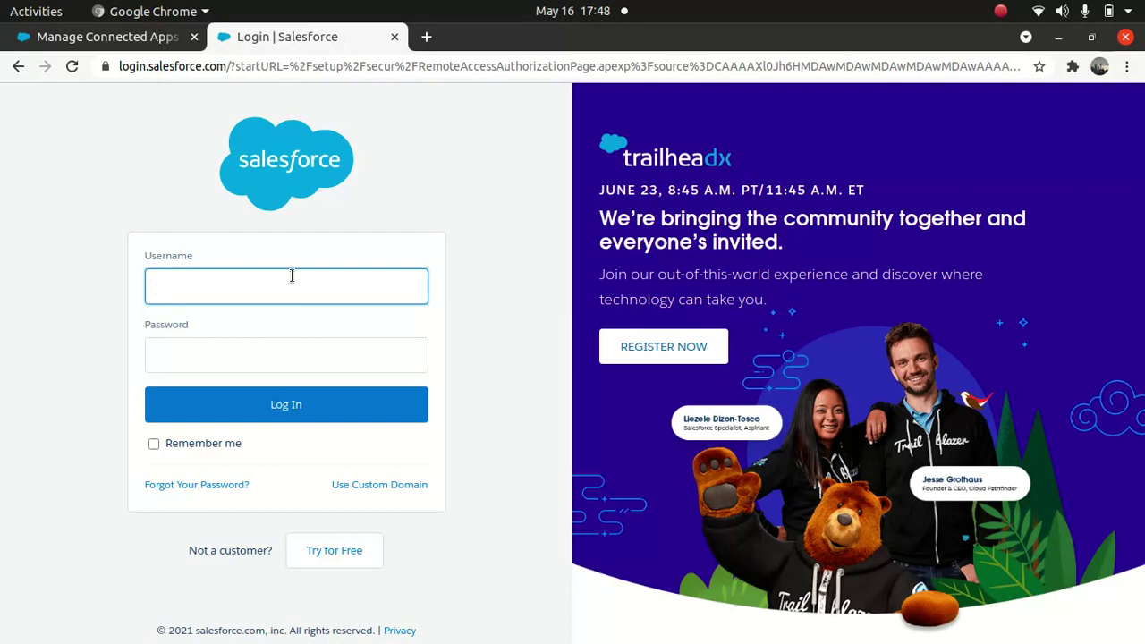
- Log in to the source org with its username and password and allow the connected app access
{"action": "type", "text": "wil"}
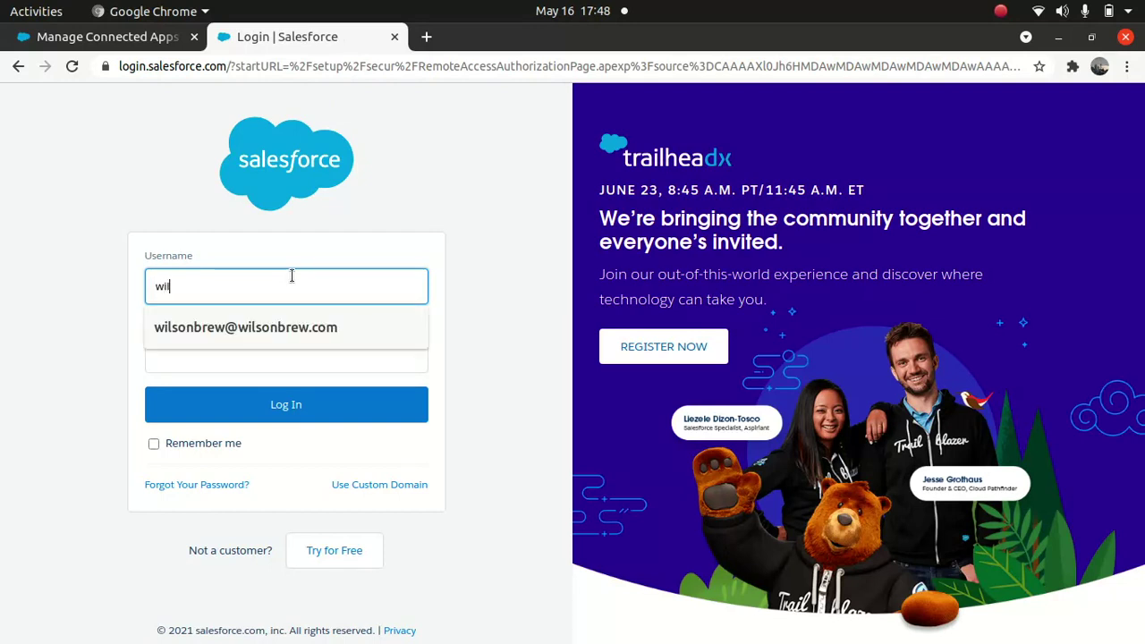
{"action": "left_click", "coordinate": [284, 329]}
{"action": "left_click", "coordinate": [251, 355]}
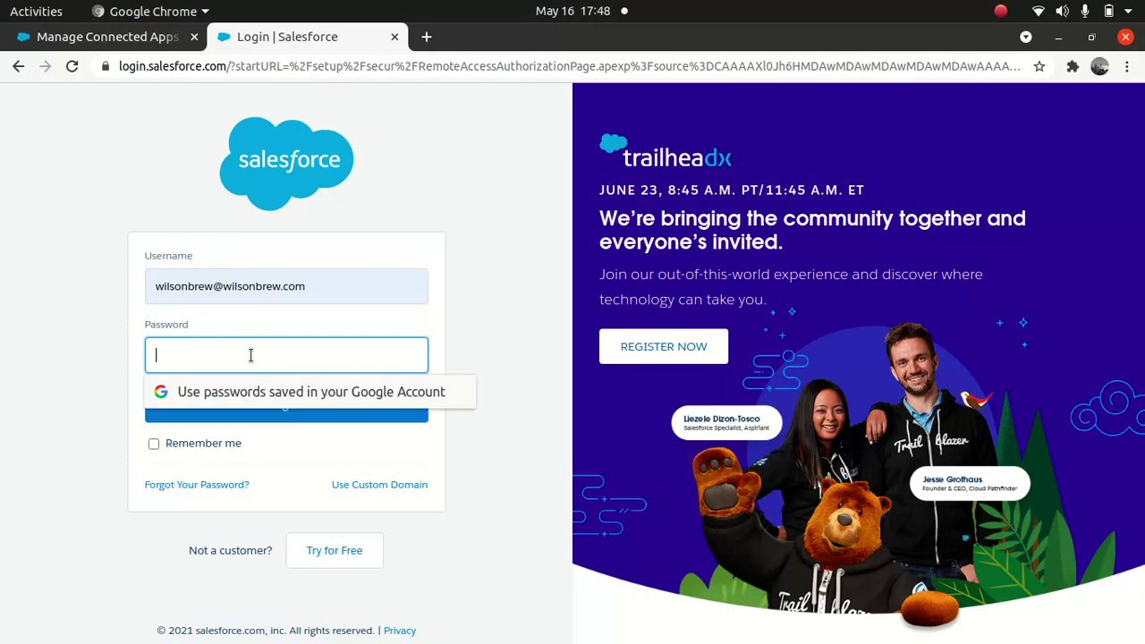
{"action": "type", "text": "***"}
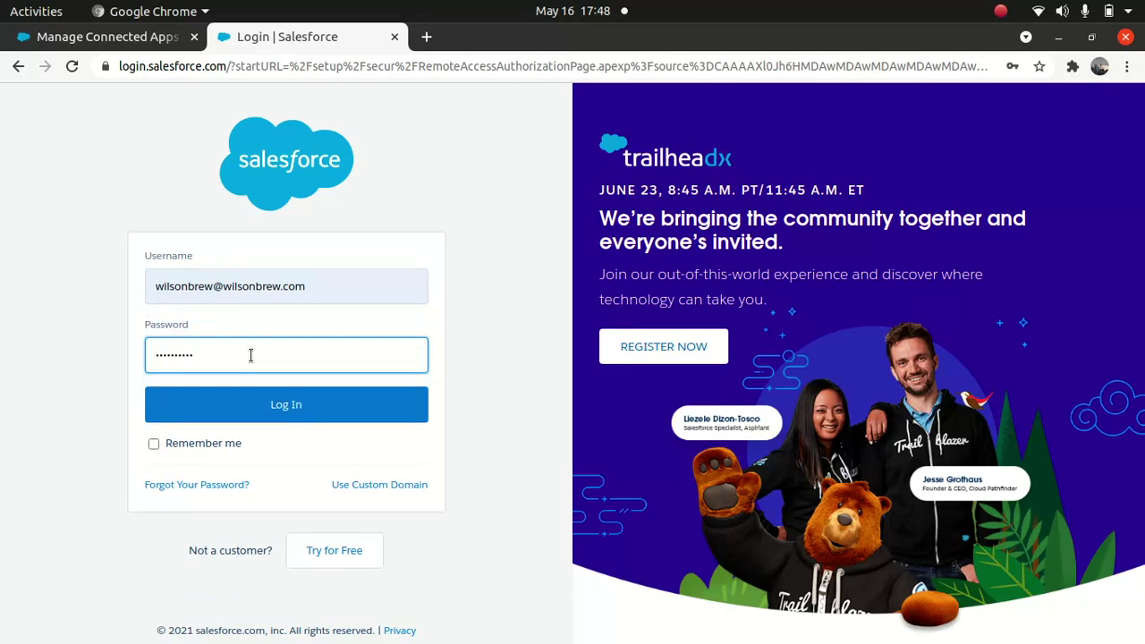
{"action": "left_click", "coordinate": [294, 410]}
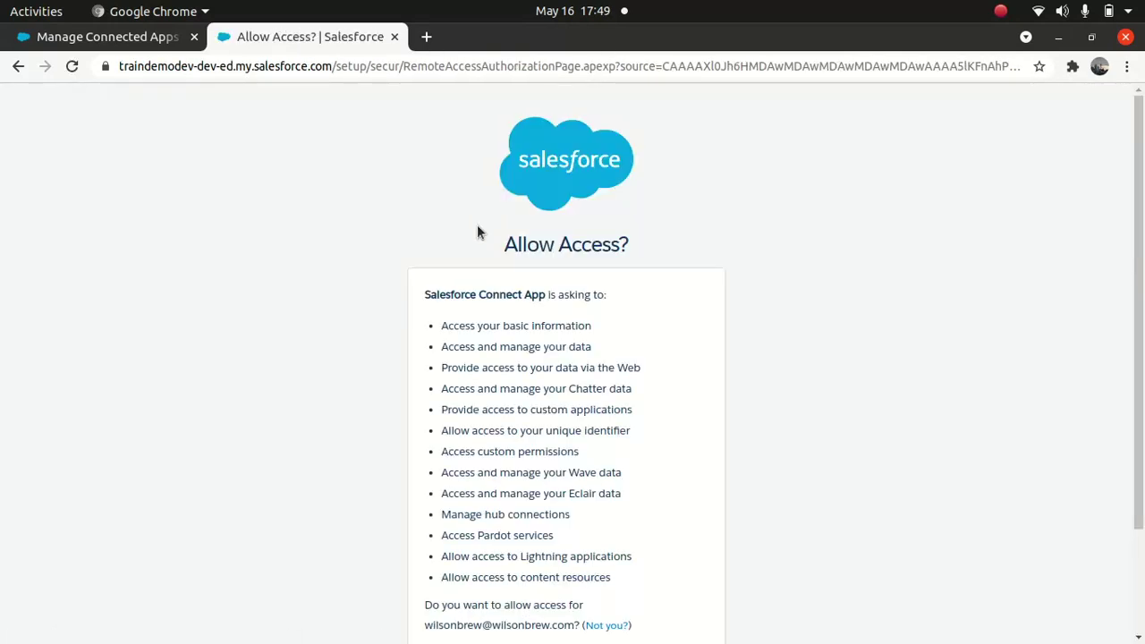
{"action": "scroll", "coordinate": [1128, 320], "scroll_direction": "down", "scroll_amount": 3}
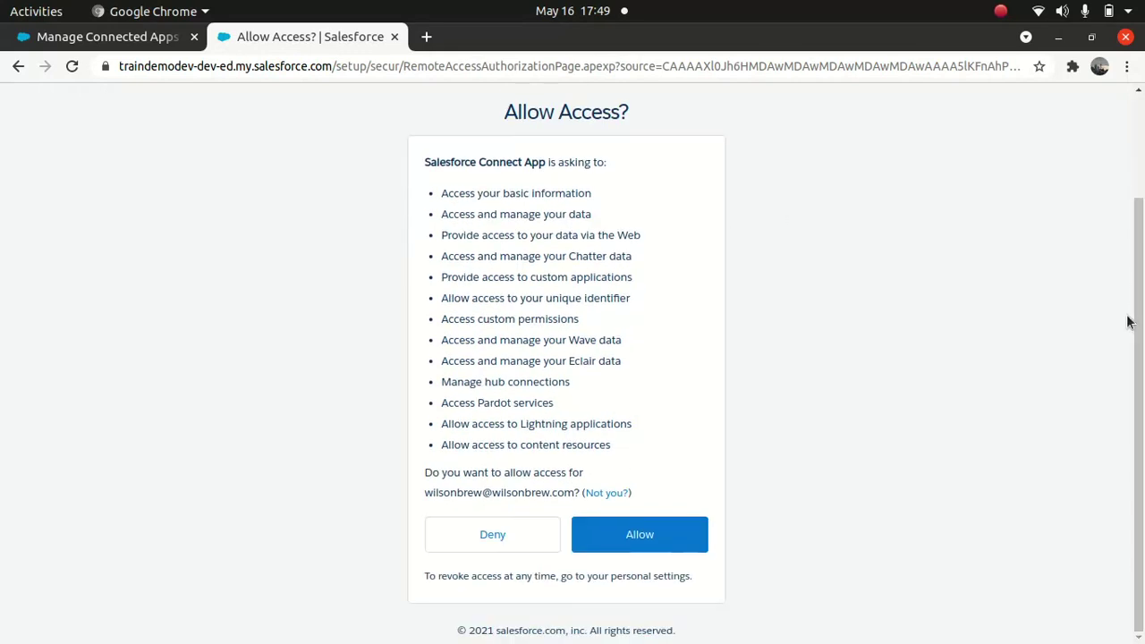
{"action": "left_click", "coordinate": [632, 534]}
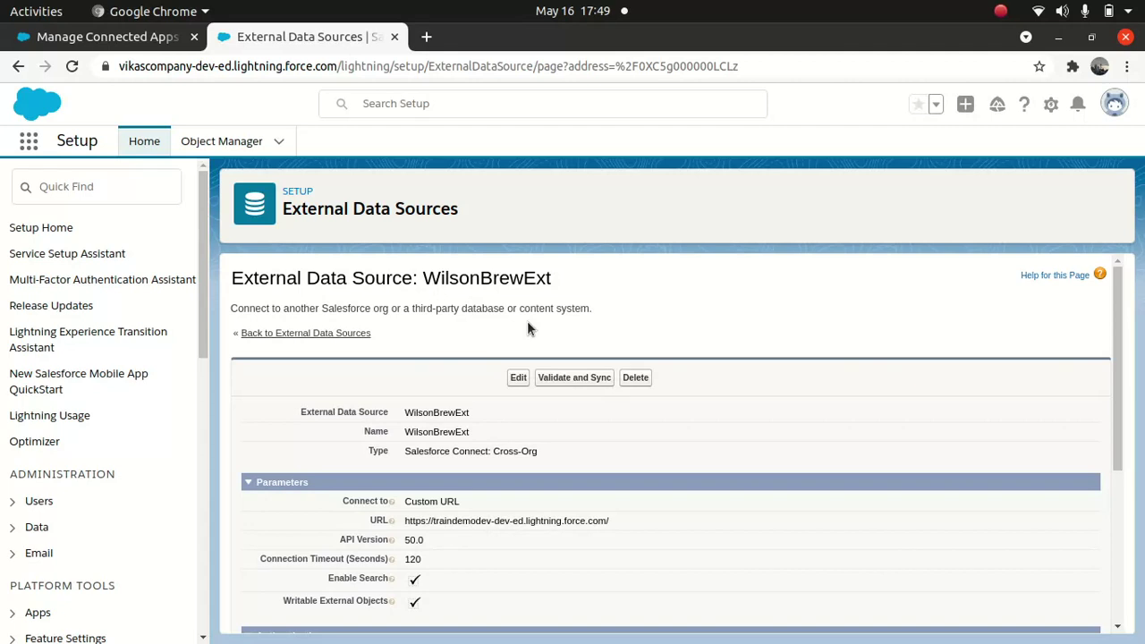
- Validate WilsonBrewExt and sync the WhiskyDrinker__c table as an external object
{"action": "left_click", "coordinate": [575, 377]}
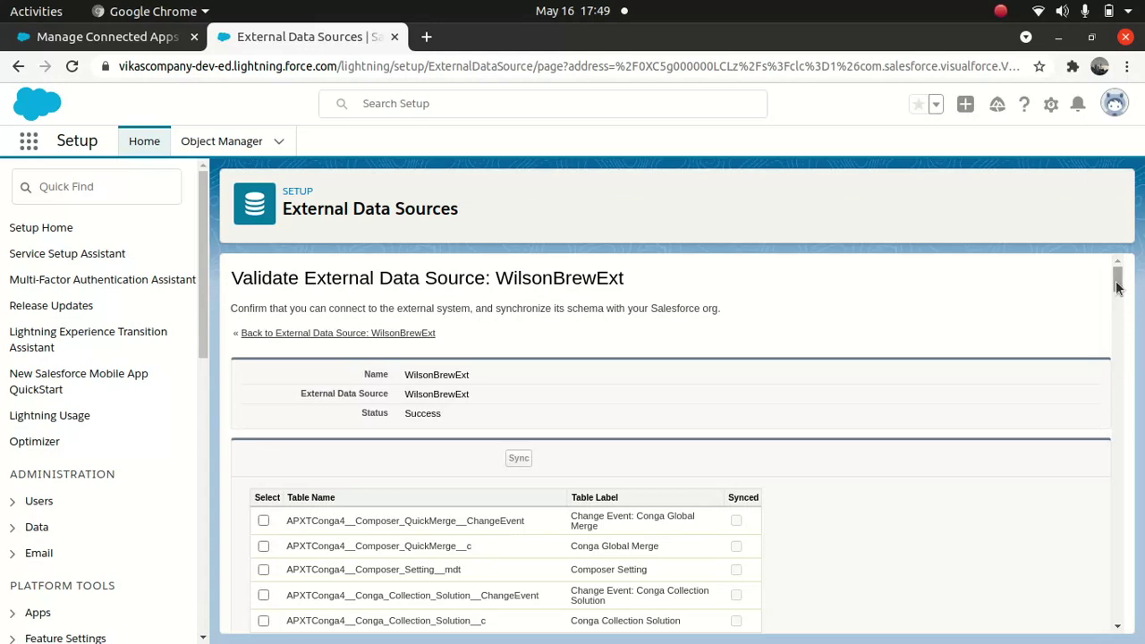
{"action": "left_click_drag", "start_coordinate": [1117, 291], "coordinate": [1115, 591]}
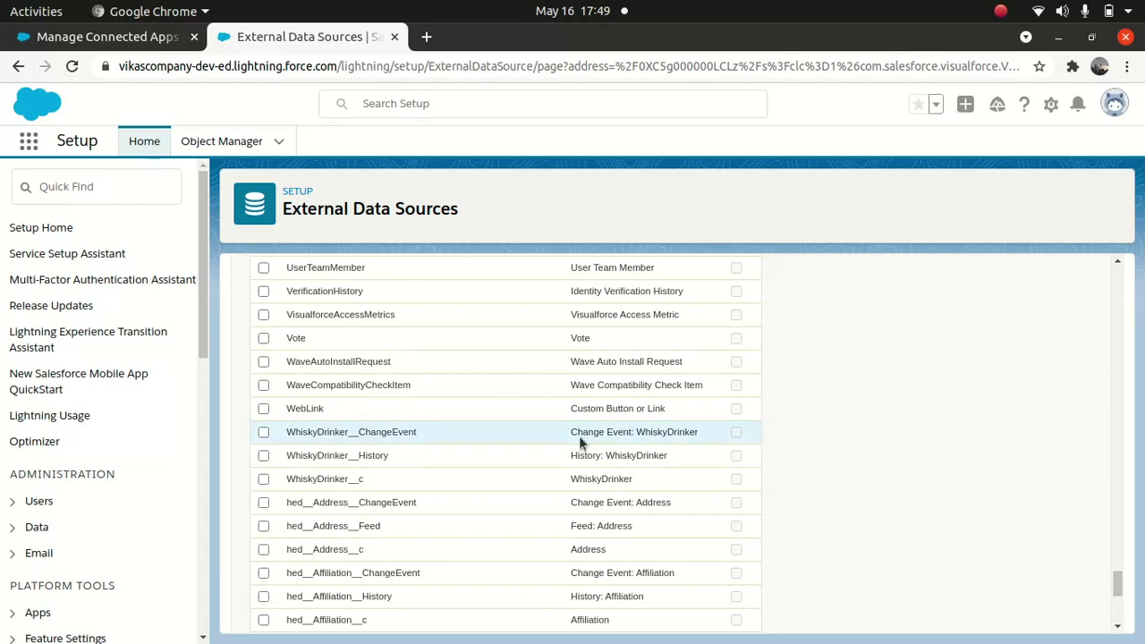
{"action": "left_click", "coordinate": [263, 480]}
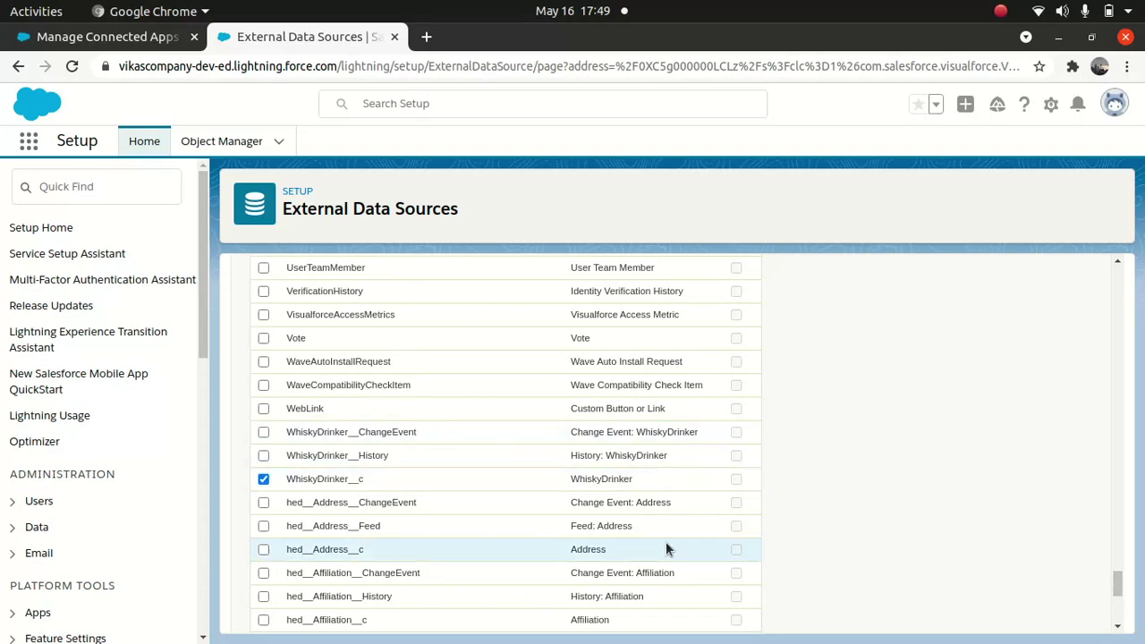
{"action": "left_click_drag", "start_coordinate": [1117, 582], "coordinate": [1117, 278]}
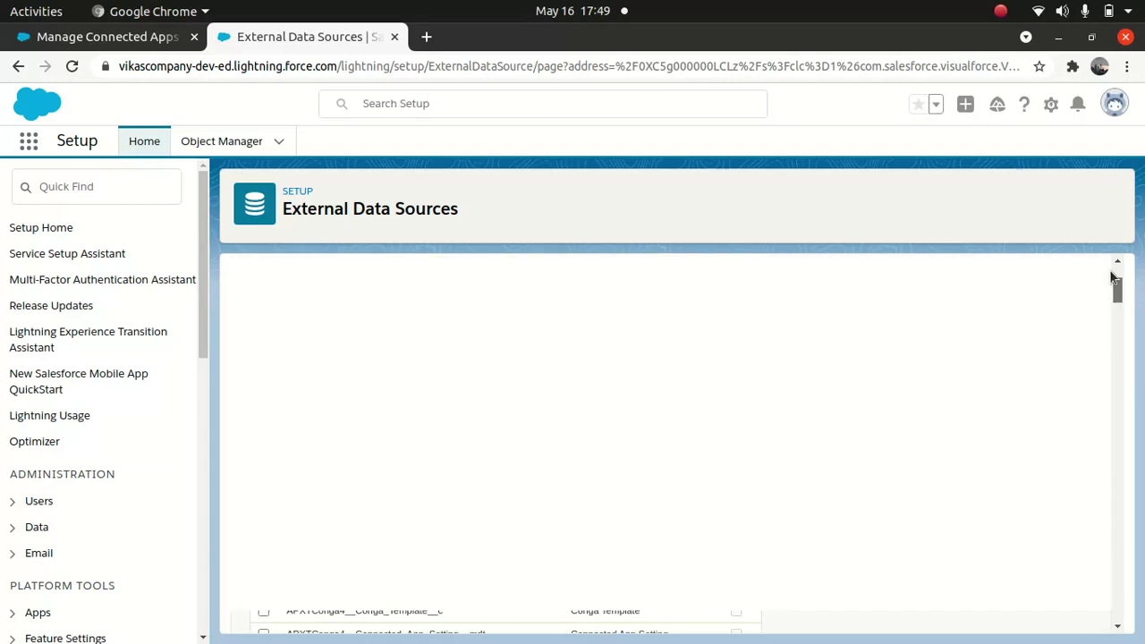
{"action": "left_click", "coordinate": [521, 459]}
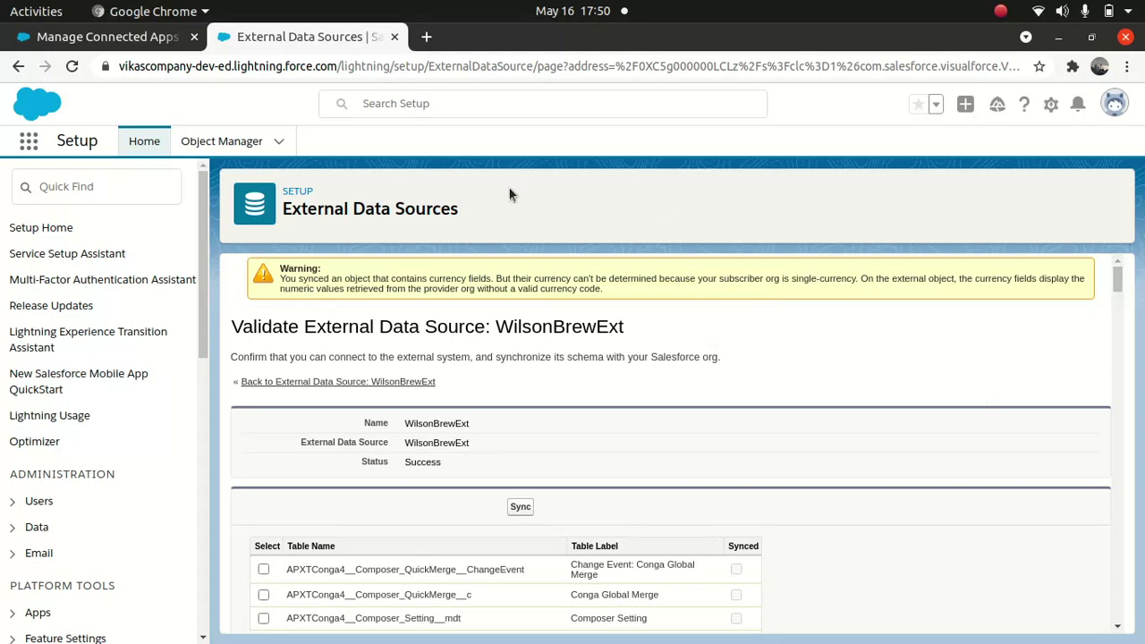
{"action": "left_click", "coordinate": [115, 182]}
{"action": "type", "text": "extern"}
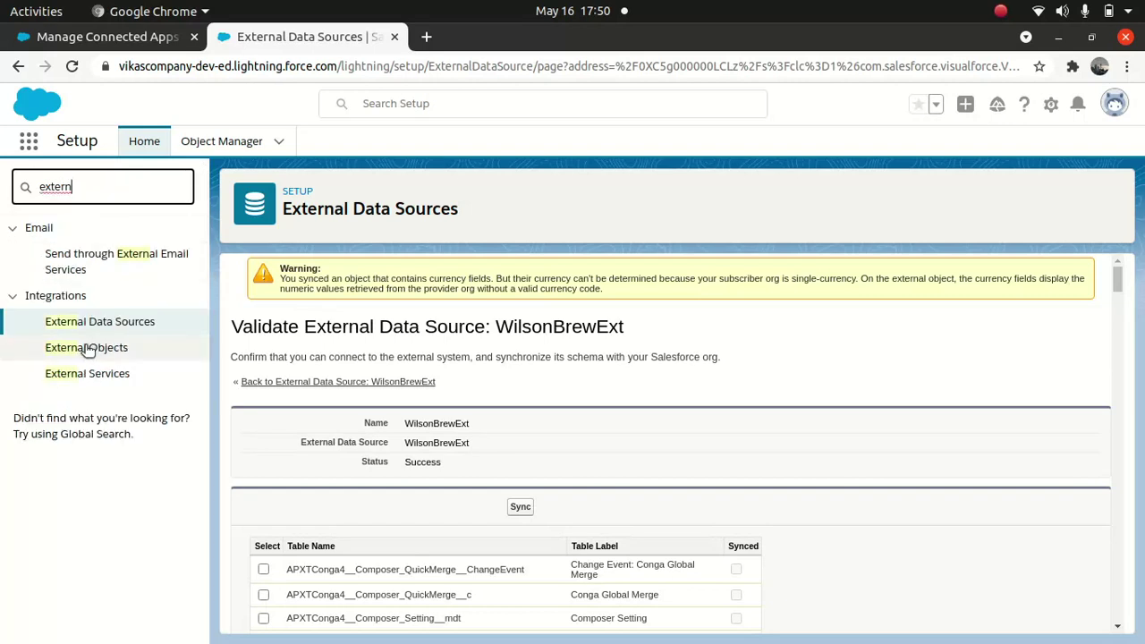
- Open the External Objects page to confirm WhiskyDrinker is listed
{"action": "left_click", "coordinate": [89, 349]}
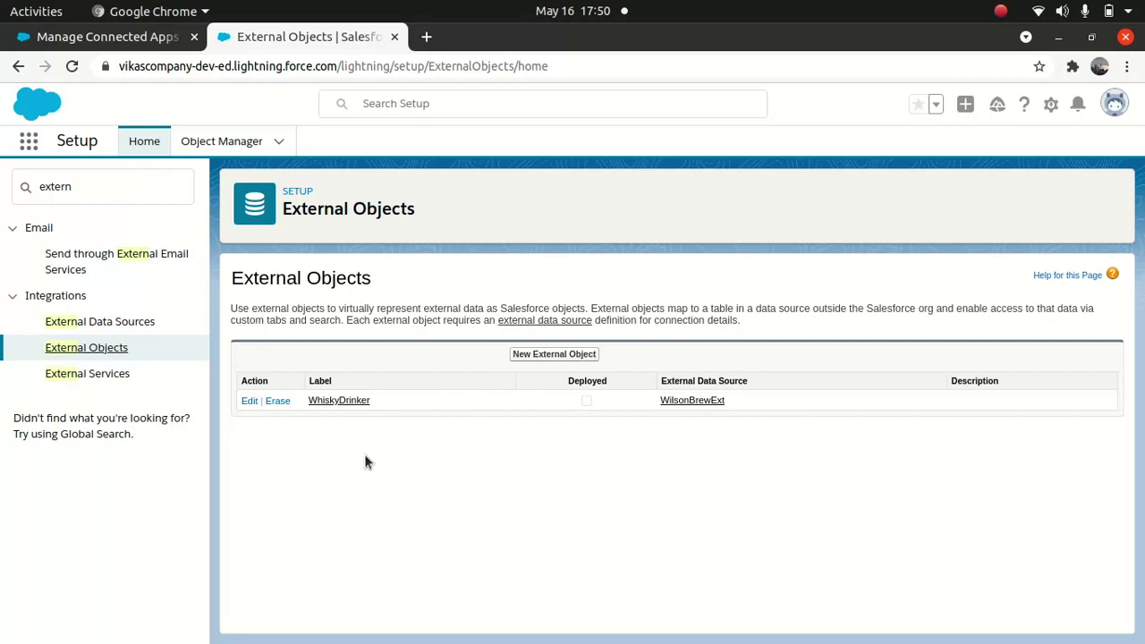
{"action": "left_click", "coordinate": [29, 142]}
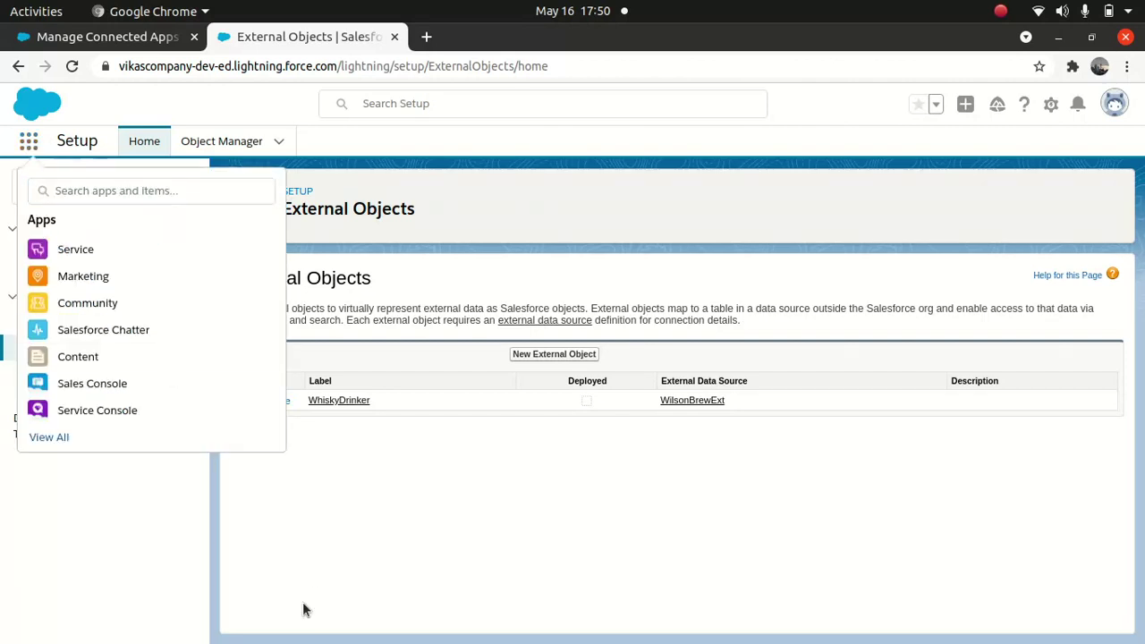
{"action": "left_click", "coordinate": [30, 141]}
- Search Quick Find for 'tab' and begin a new custom object tab on the Tabs page
{"action": "left_click", "coordinate": [68, 183]}
{"action": "key", "text": "ctrl+a"}
{"action": "type", "text": "tab"}
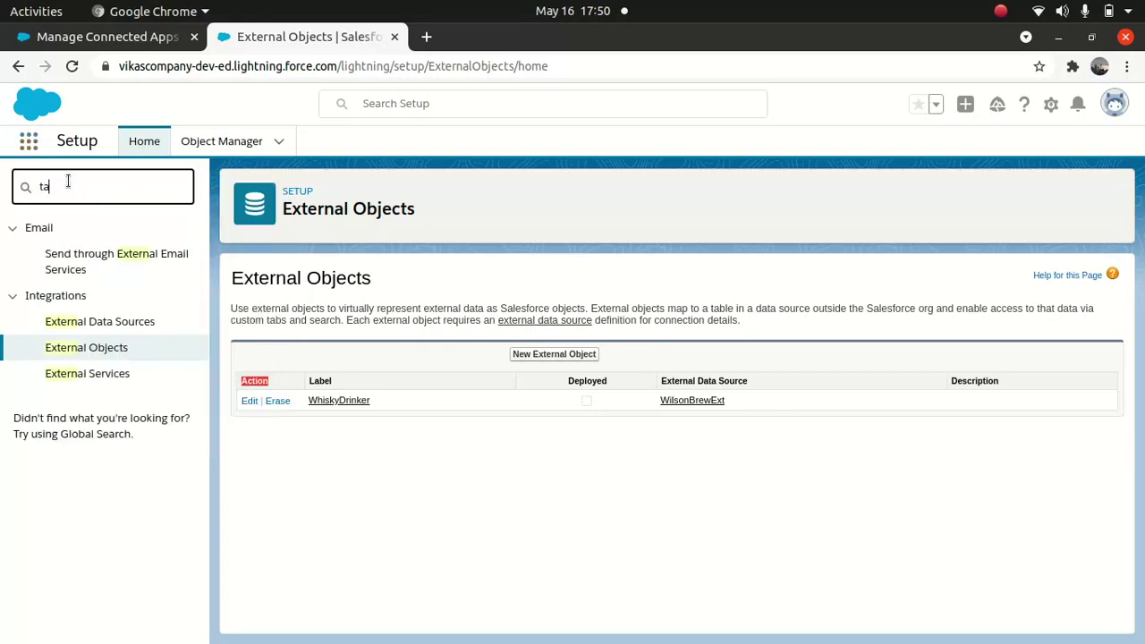
{"action": "left_click", "coordinate": [55, 280]}
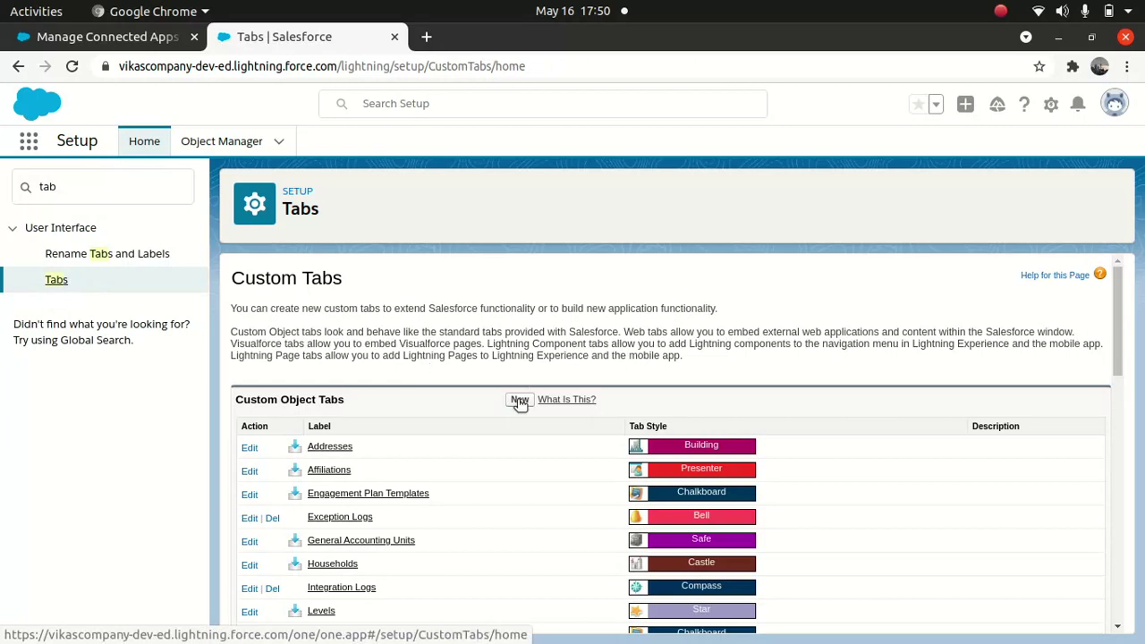
{"action": "left_click", "coordinate": [518, 400]}
- Choose WhiskyDrinker as the new tab's object and give it the Bridge tab style
{"action": "left_click", "coordinate": [514, 403]}
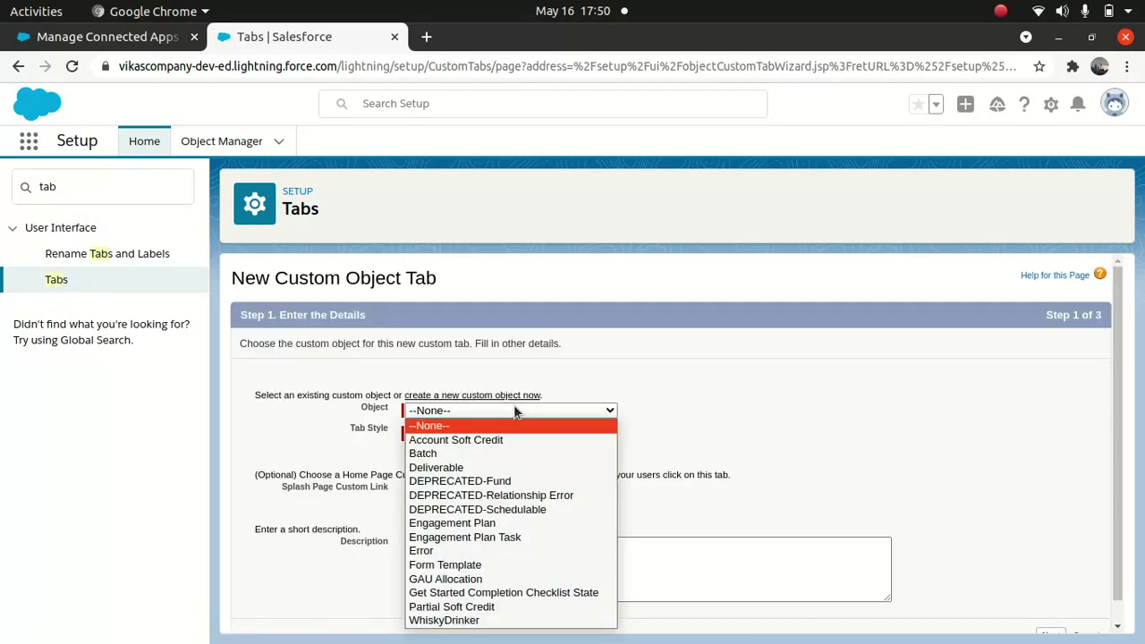
{"action": "key", "text": "w"}
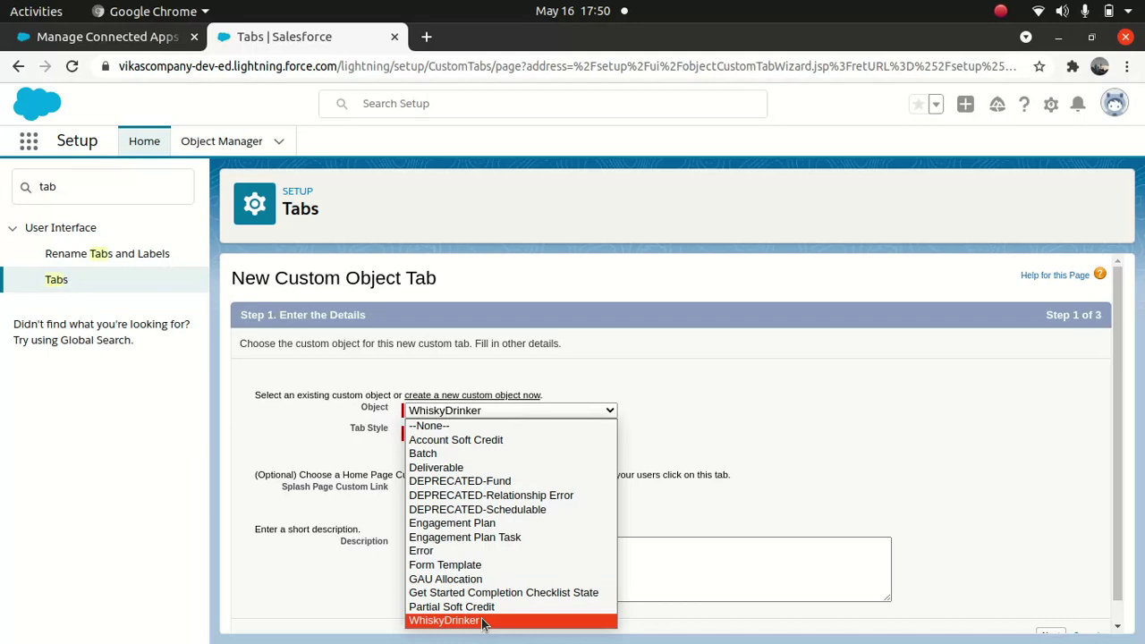
{"action": "left_click", "coordinate": [486, 621]}
{"action": "left_click", "coordinate": [537, 435]}
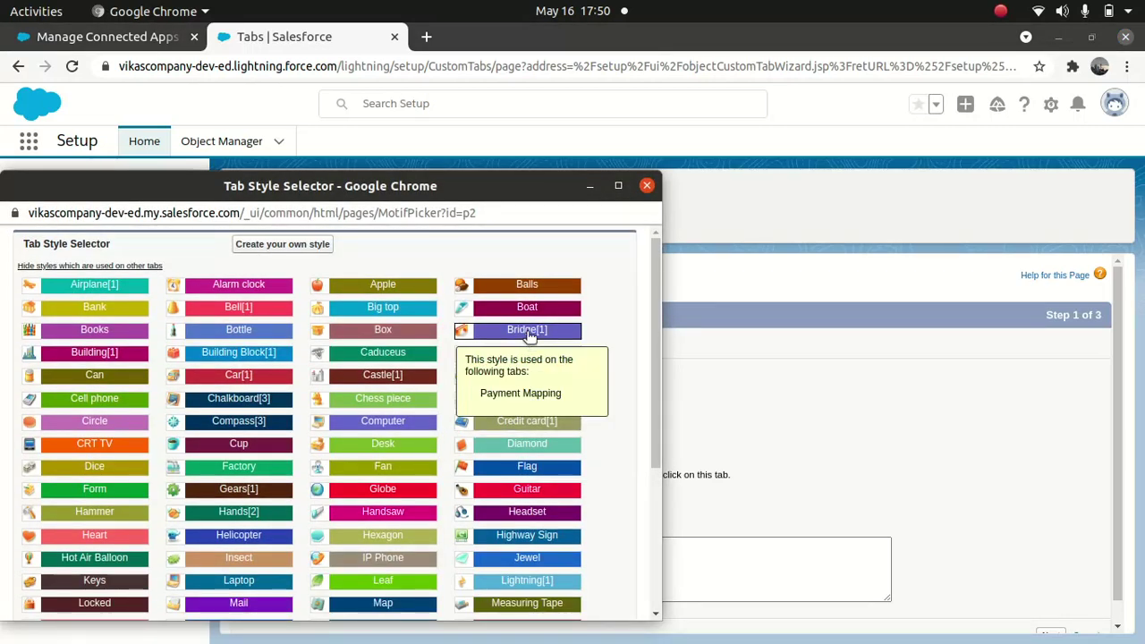
{"action": "left_click", "coordinate": [527, 331]}
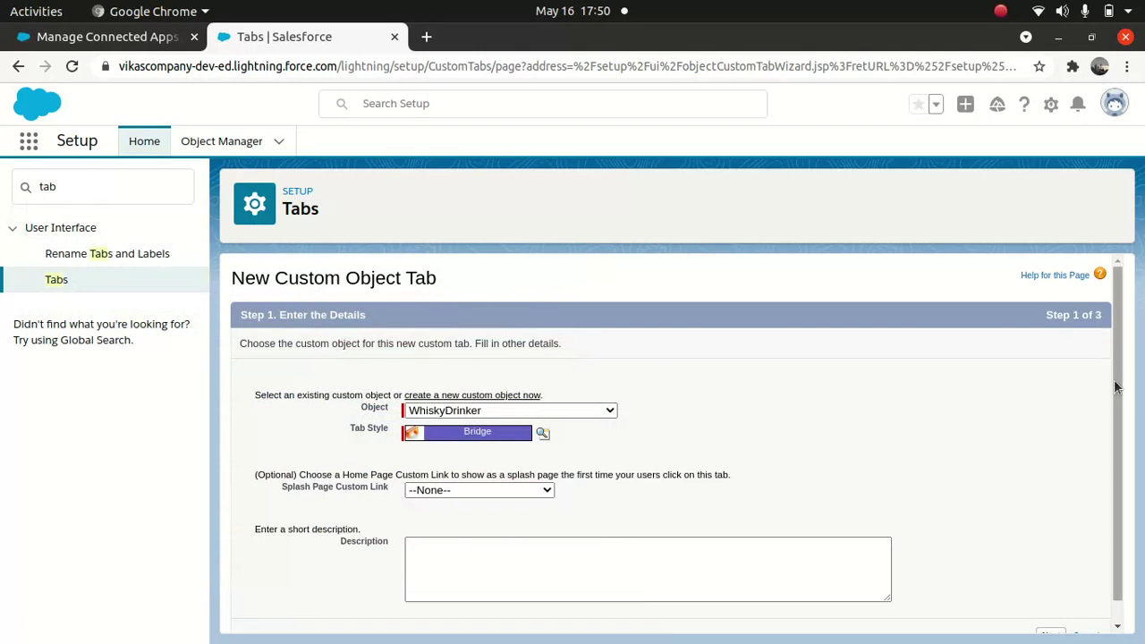
{"action": "scroll", "coordinate": [1117, 411], "scroll_direction": "down", "scroll_amount": 1}
- Keep the default profile visibility and custom app inclusion, and save the tab
{"action": "left_click", "coordinate": [1052, 614]}
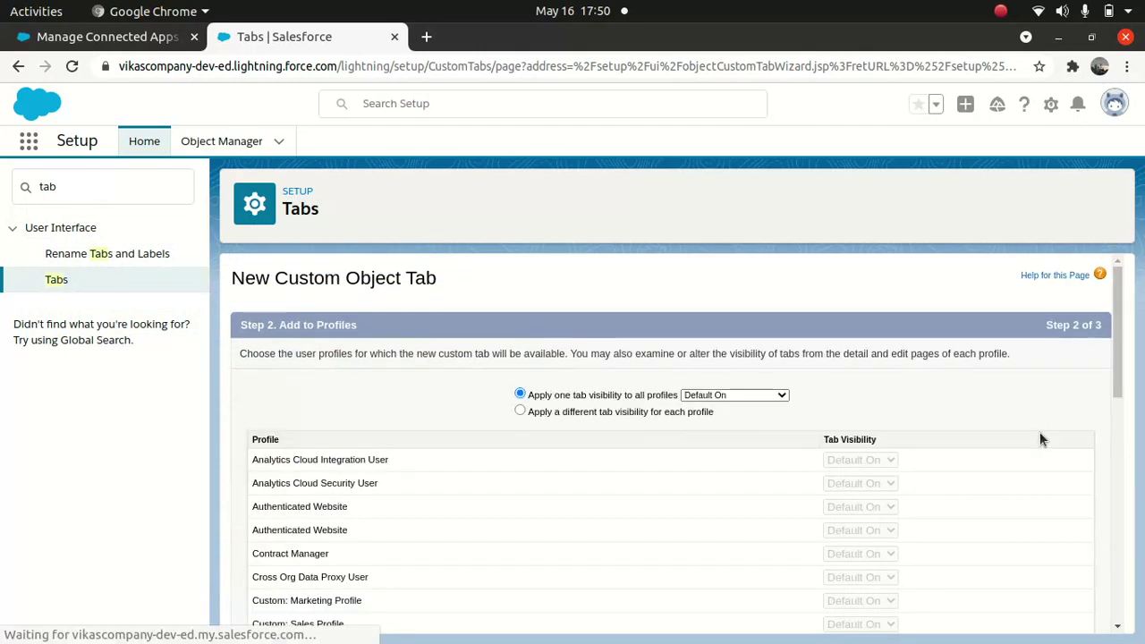
{"action": "left_click_drag", "start_coordinate": [1119, 355], "coordinate": [1118, 637]}
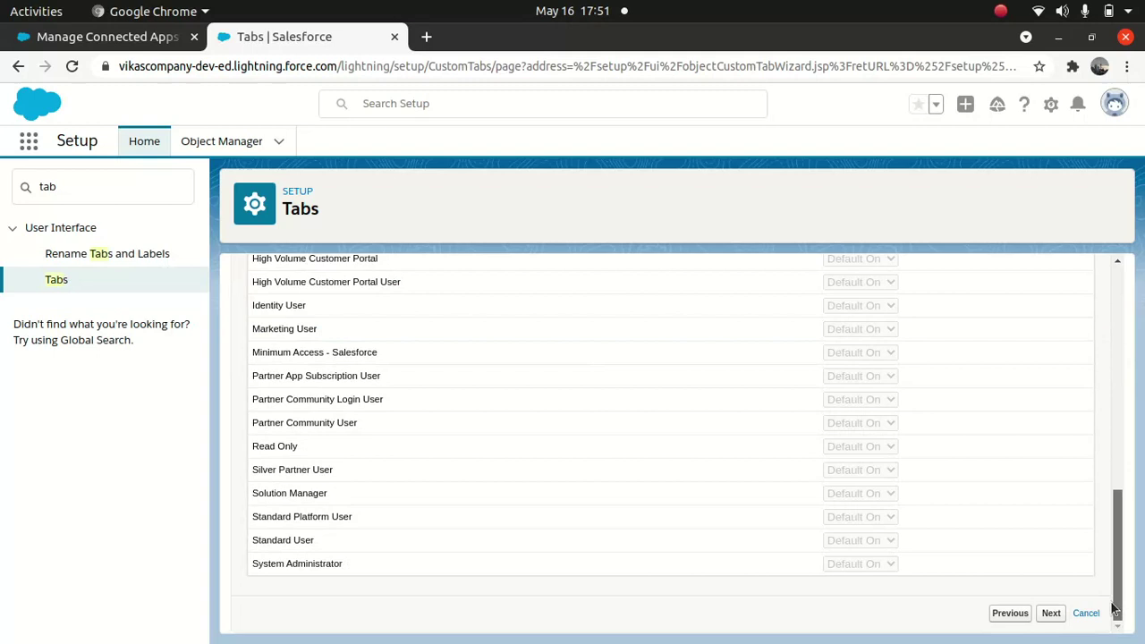
{"action": "left_click", "coordinate": [1056, 613]}
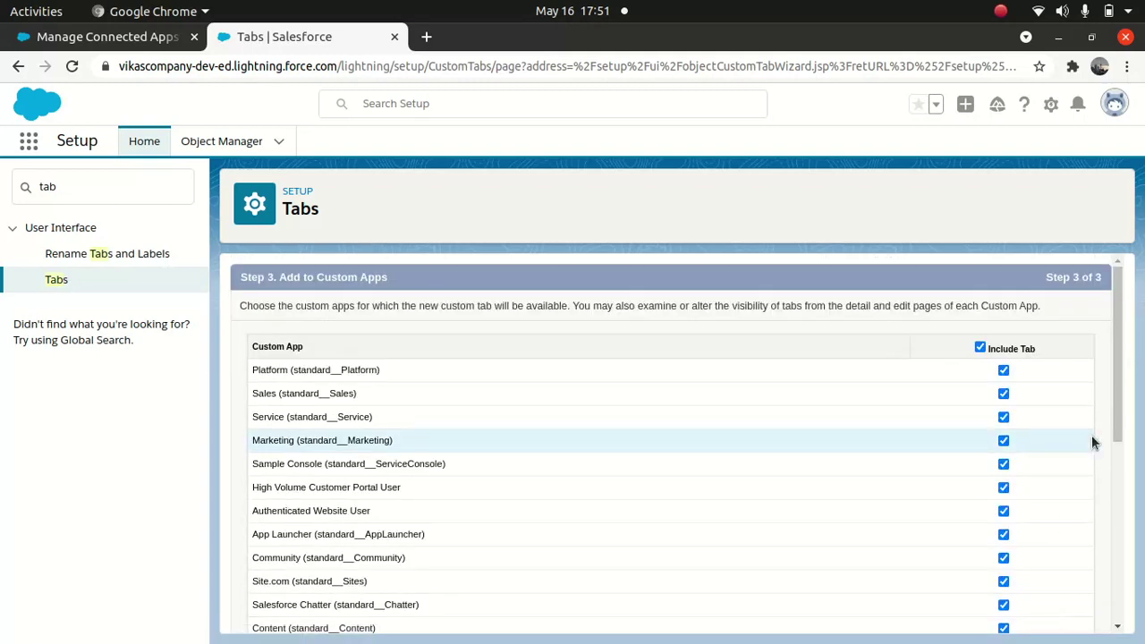
{"action": "left_click_drag", "start_coordinate": [1118, 378], "coordinate": [1117, 627]}
{"action": "left_click", "coordinate": [1047, 614]}
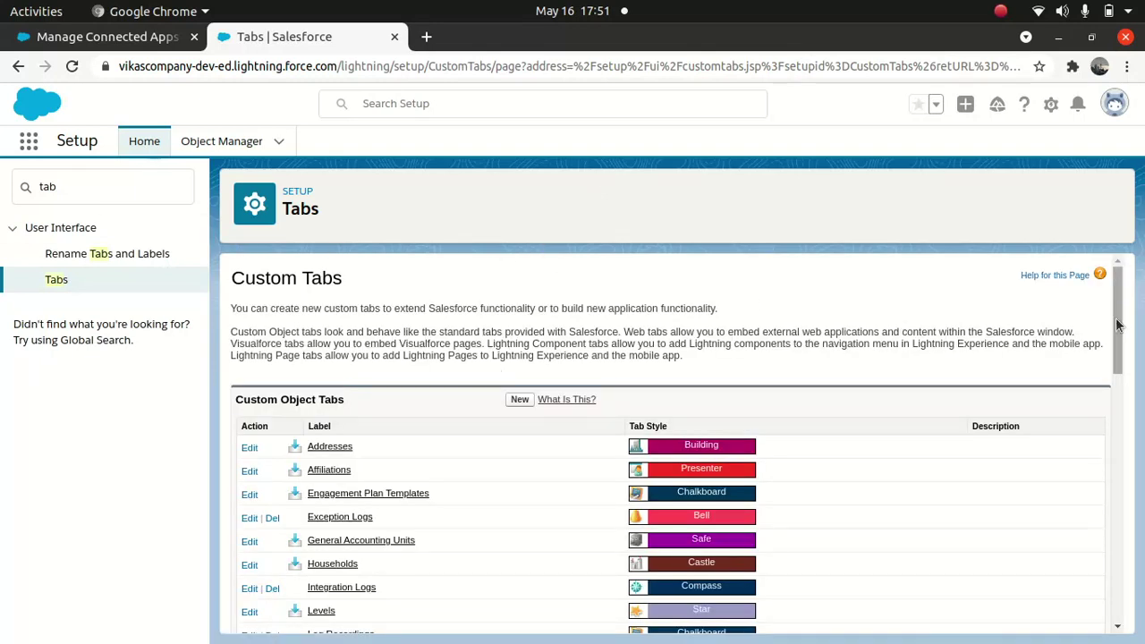
- Search the App Launcher for 'whis' and open the WhiskyDrinkeras records list
{"action": "left_click", "coordinate": [28, 141]}
{"action": "type", "text": "whis"}
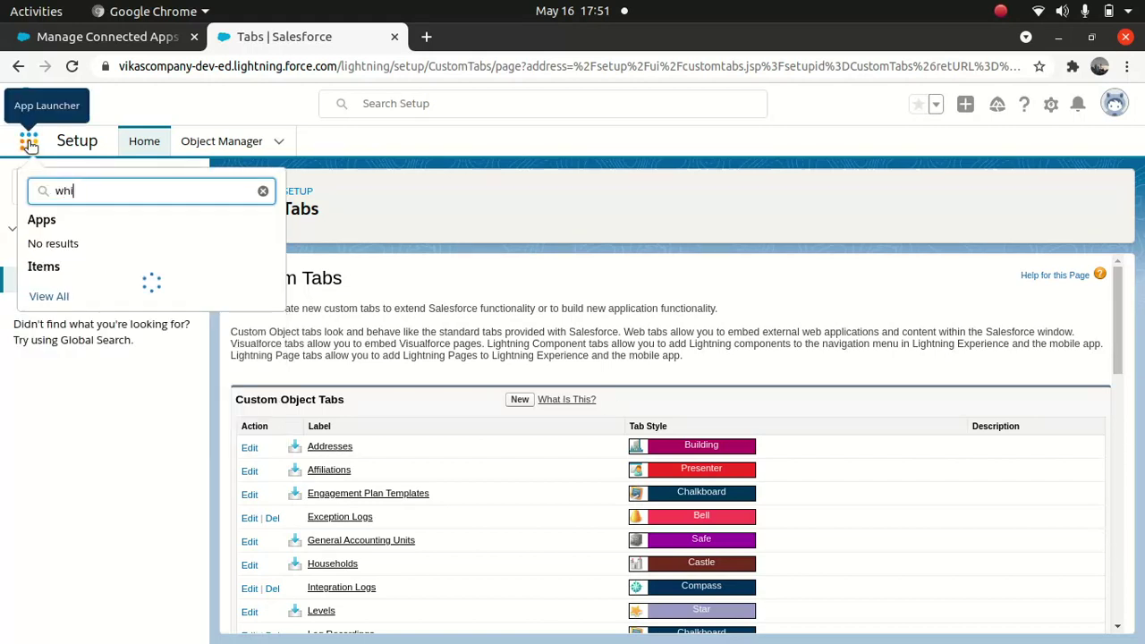
{"action": "left_click", "coordinate": [59, 296]}
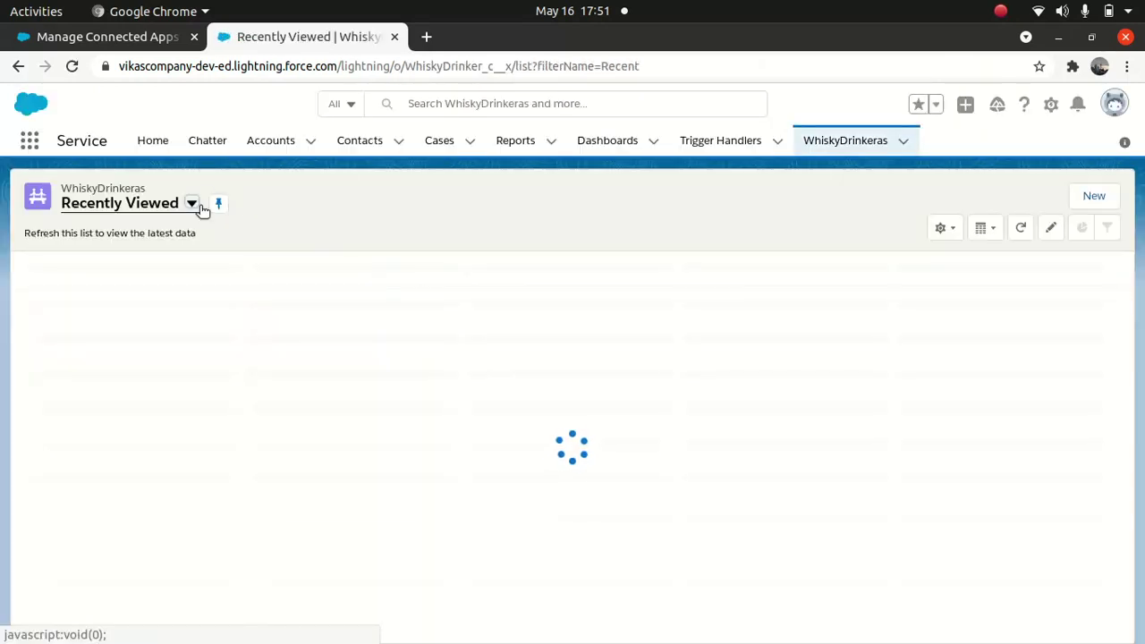
- In the connected app settings tab, also open WhiskyDrinkeras through a 'whis' App Launcher search
{"action": "left_click", "coordinate": [155, 42]}
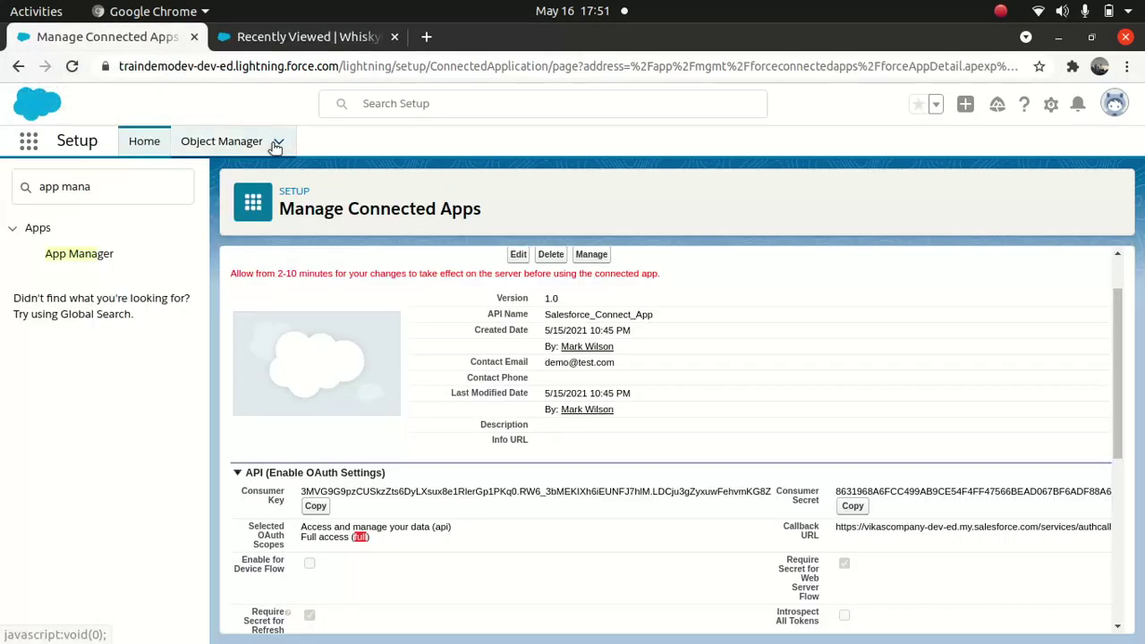
{"action": "left_click", "coordinate": [27, 144]}
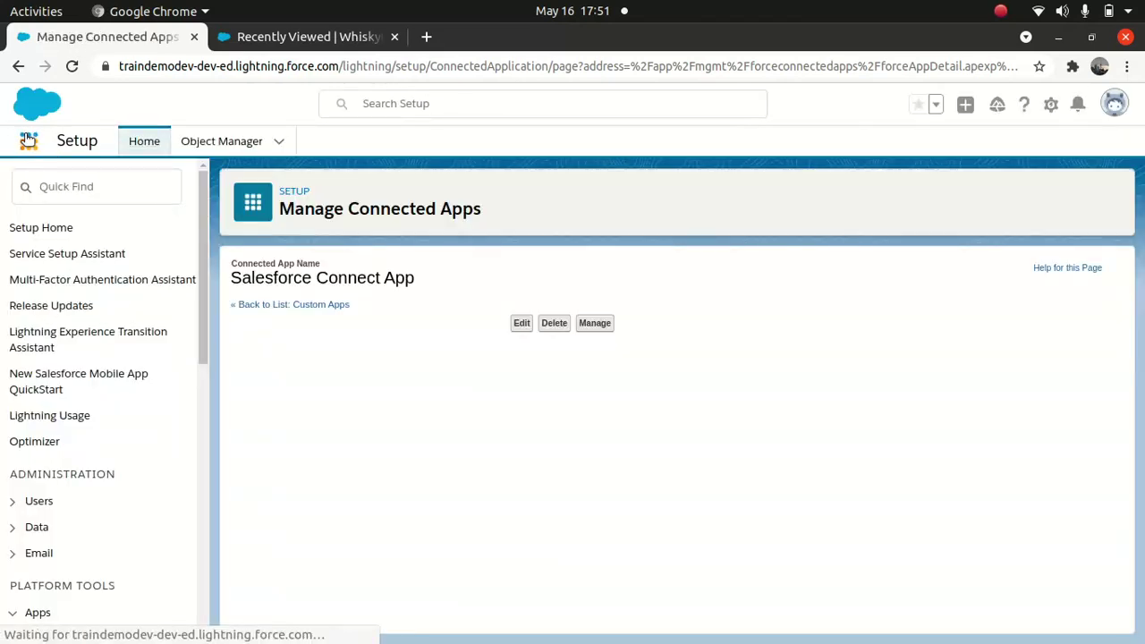
{"action": "left_click", "coordinate": [27, 141]}
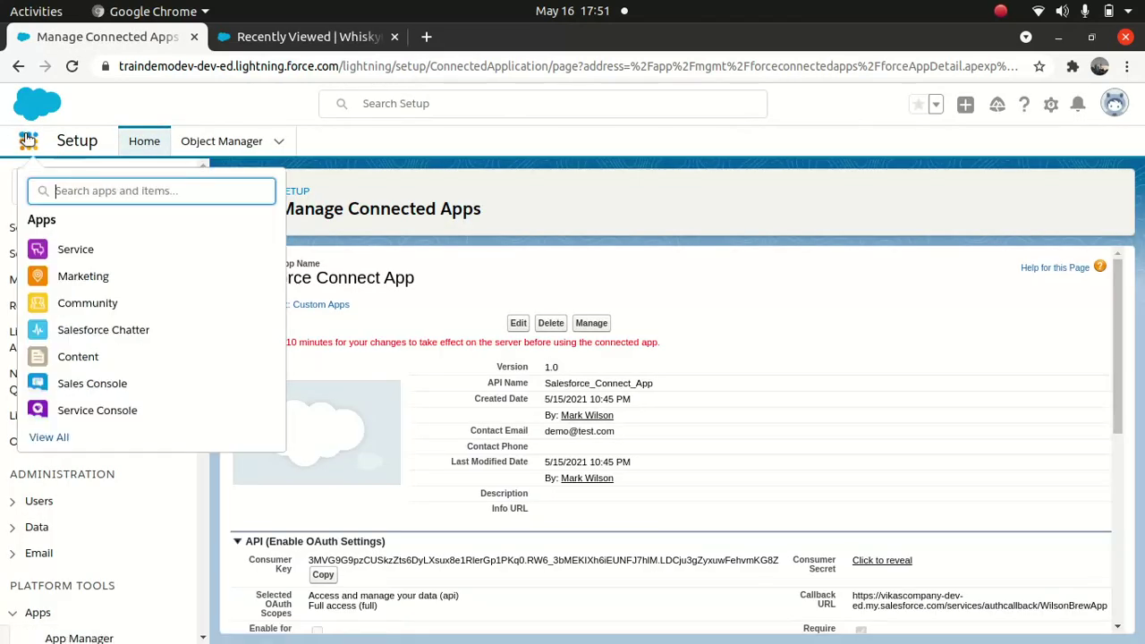
{"action": "type", "text": "whis"}
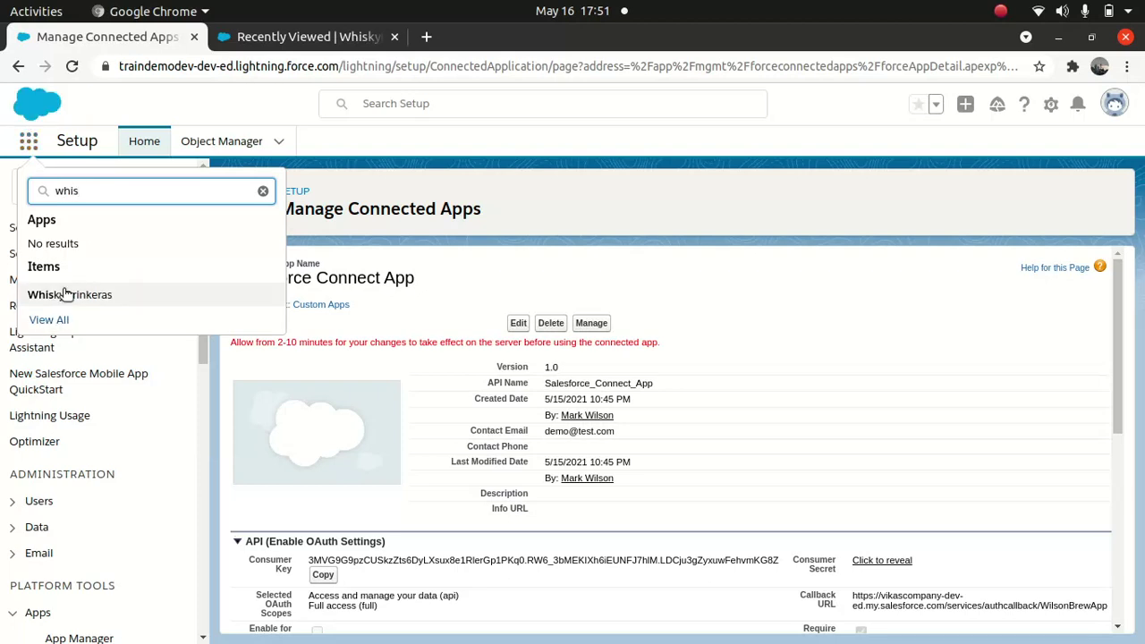
{"action": "left_click", "coordinate": [67, 295]}
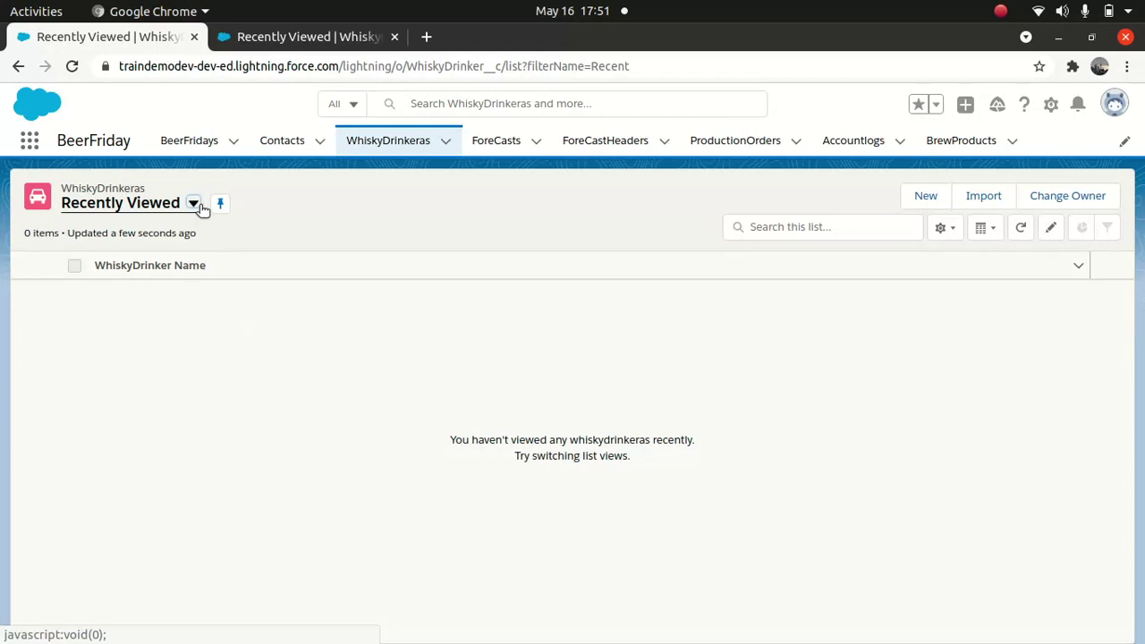
- Switch the WhiskyDrinkeras list view to All in both orgs and open the Jack Daniels record
{"action": "left_click", "coordinate": [194, 204]}
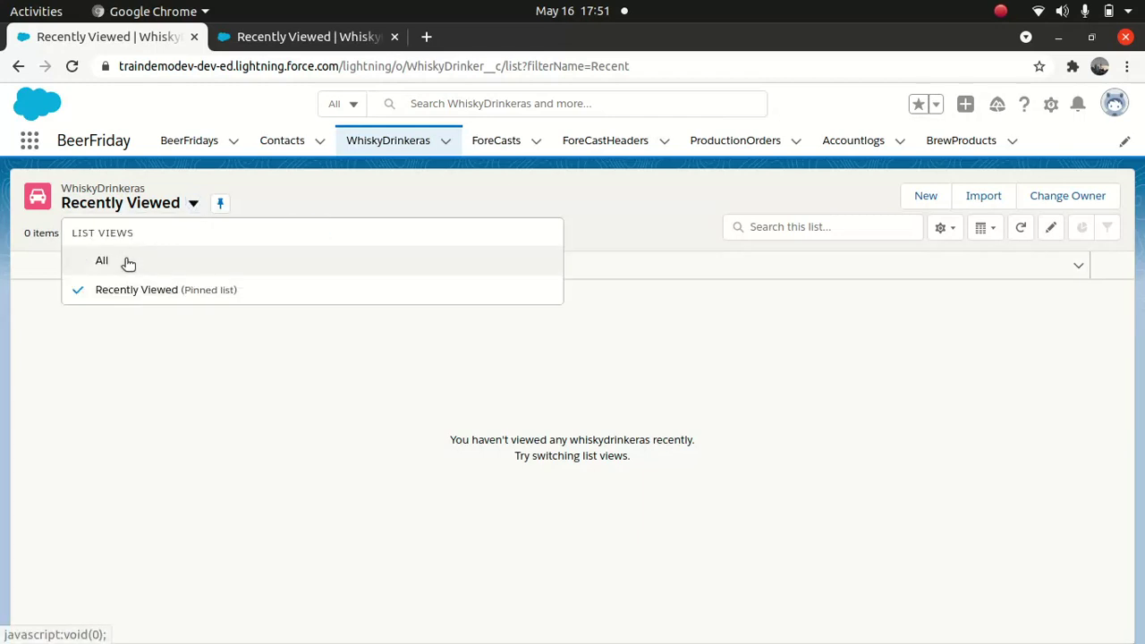
{"action": "left_click", "coordinate": [125, 260]}
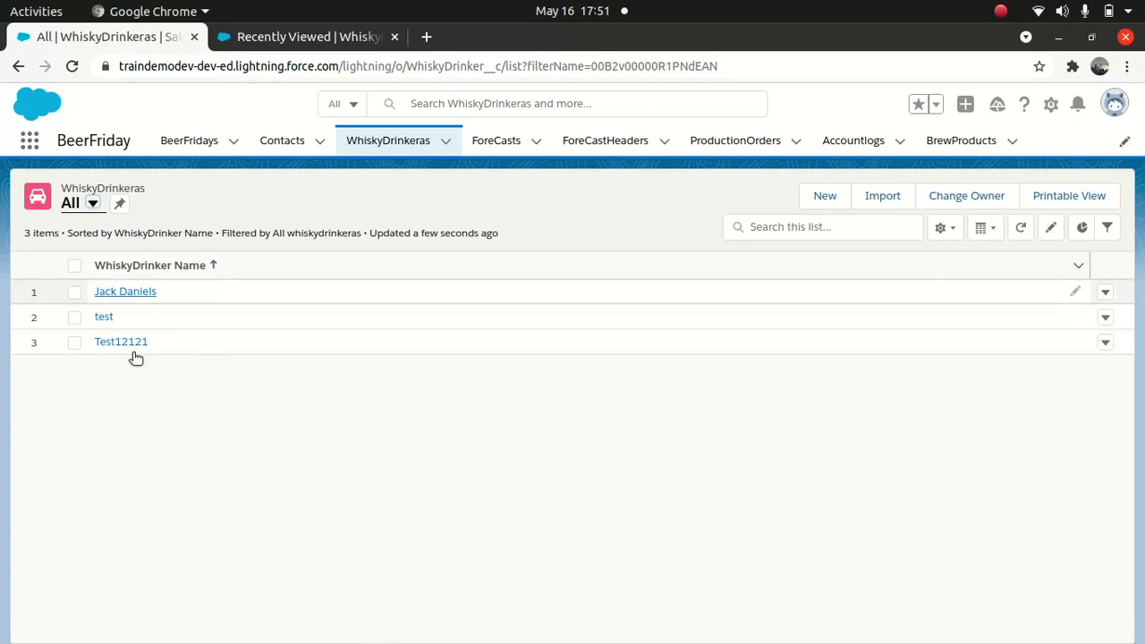
{"action": "left_click", "coordinate": [296, 36]}
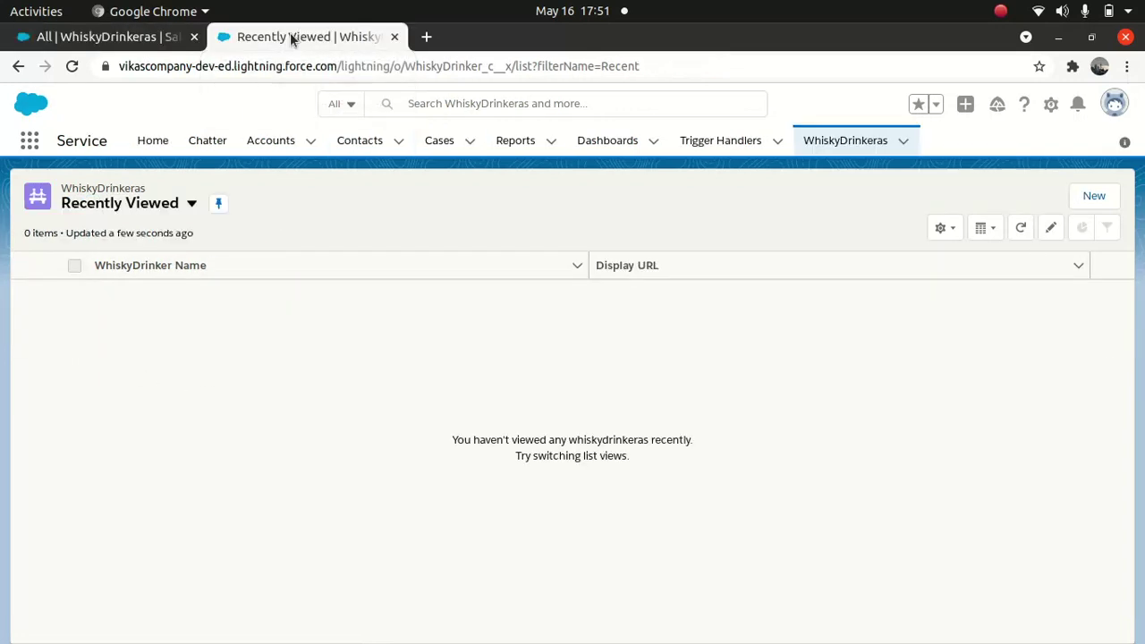
{"action": "left_click", "coordinate": [193, 206]}
{"action": "left_click", "coordinate": [120, 261]}
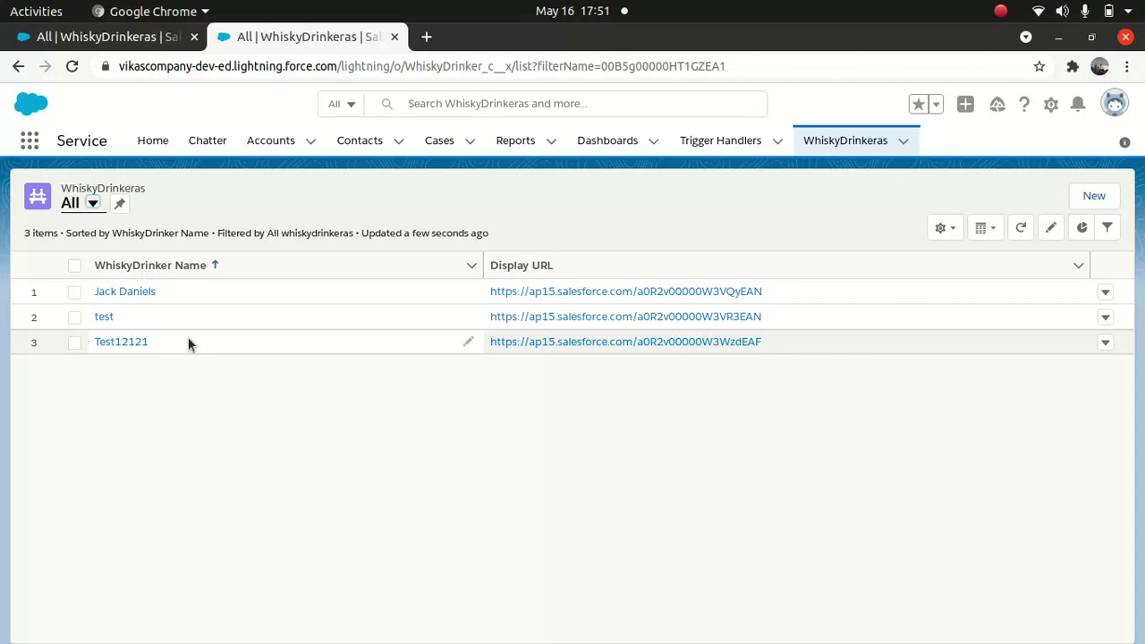
{"action": "left_click", "coordinate": [138, 291]}
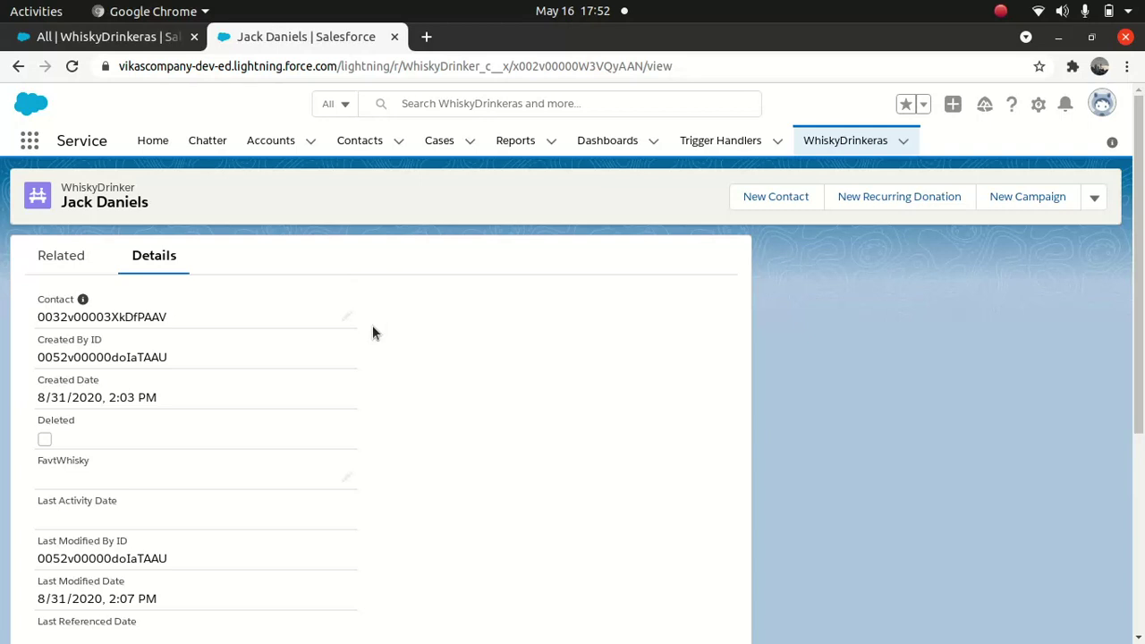
- Change Jack Daniels' FavtWhisky to Green Label on the external record and save it
{"action": "left_click", "coordinate": [347, 479]}
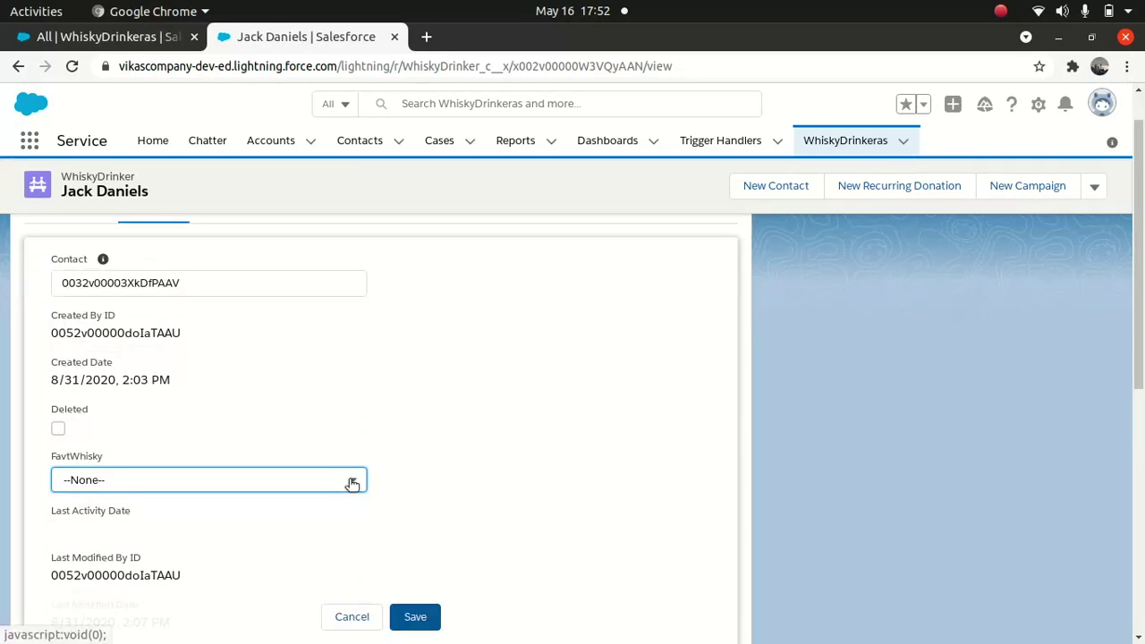
{"action": "left_click", "coordinate": [353, 481]}
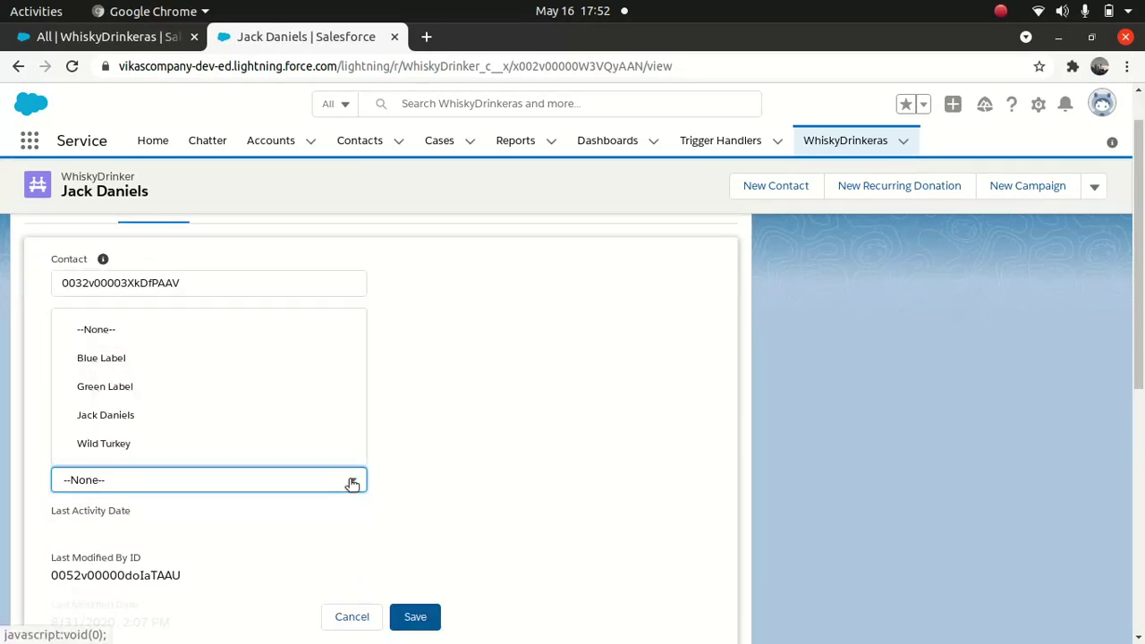
{"action": "left_click", "coordinate": [178, 386]}
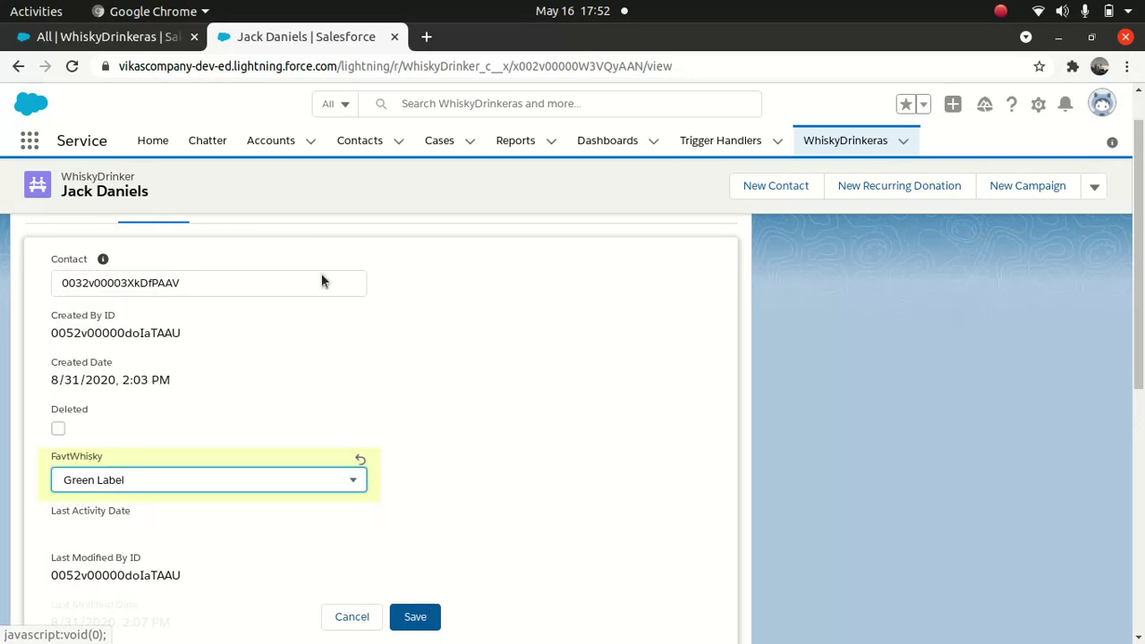
{"action": "left_click", "coordinate": [141, 39]}
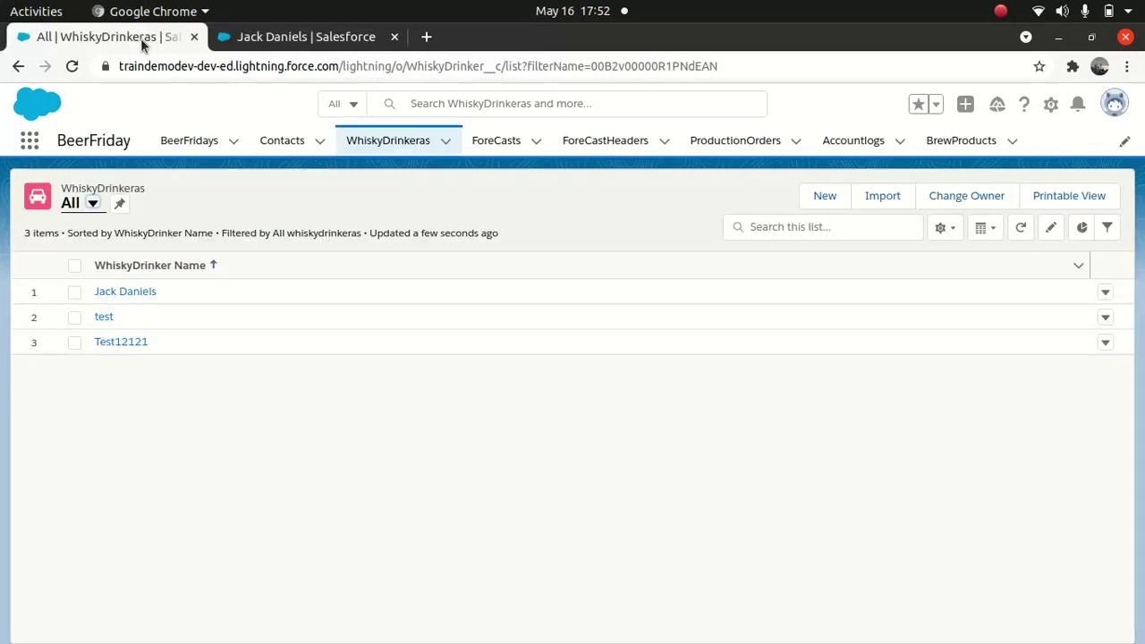
{"action": "left_click", "coordinate": [136, 292]}
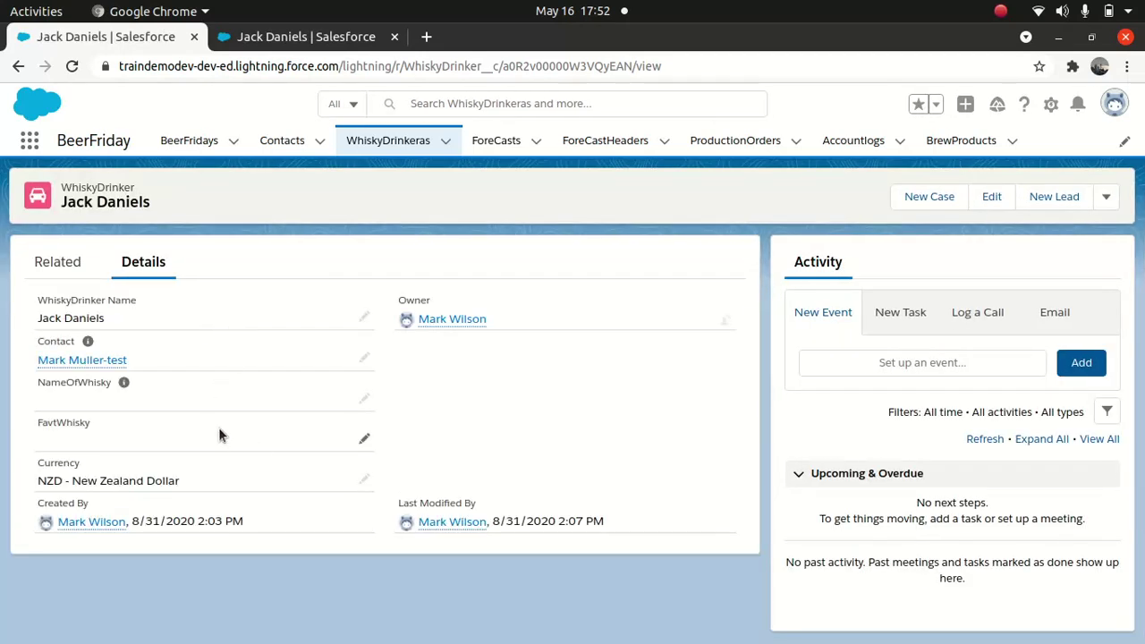
{"action": "left_click", "coordinate": [303, 36]}
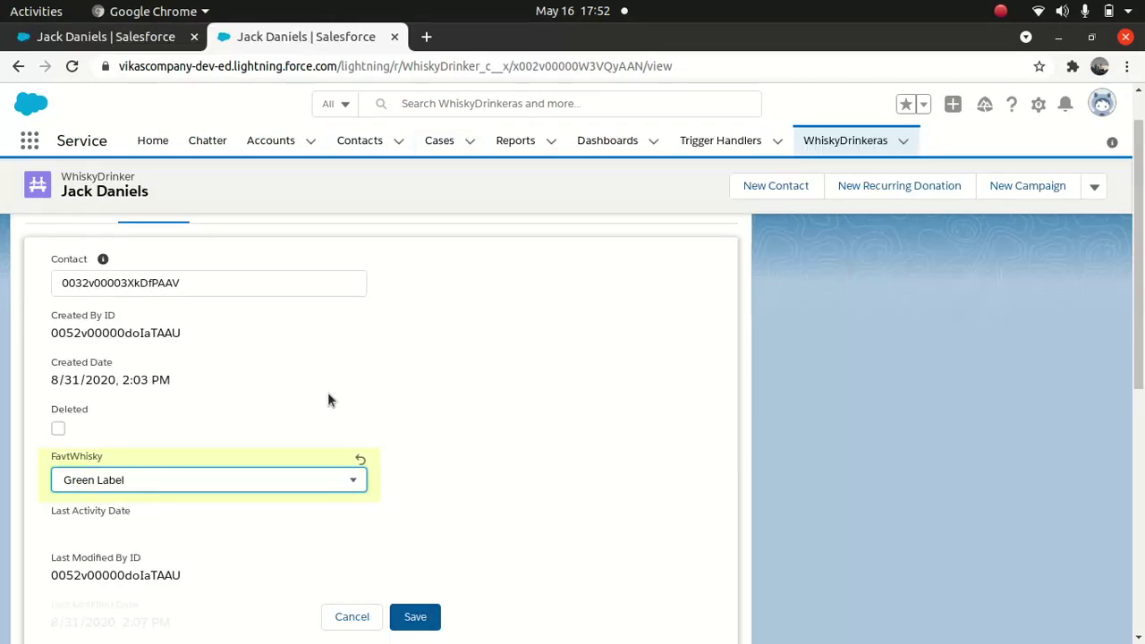
{"action": "left_click", "coordinate": [411, 617]}
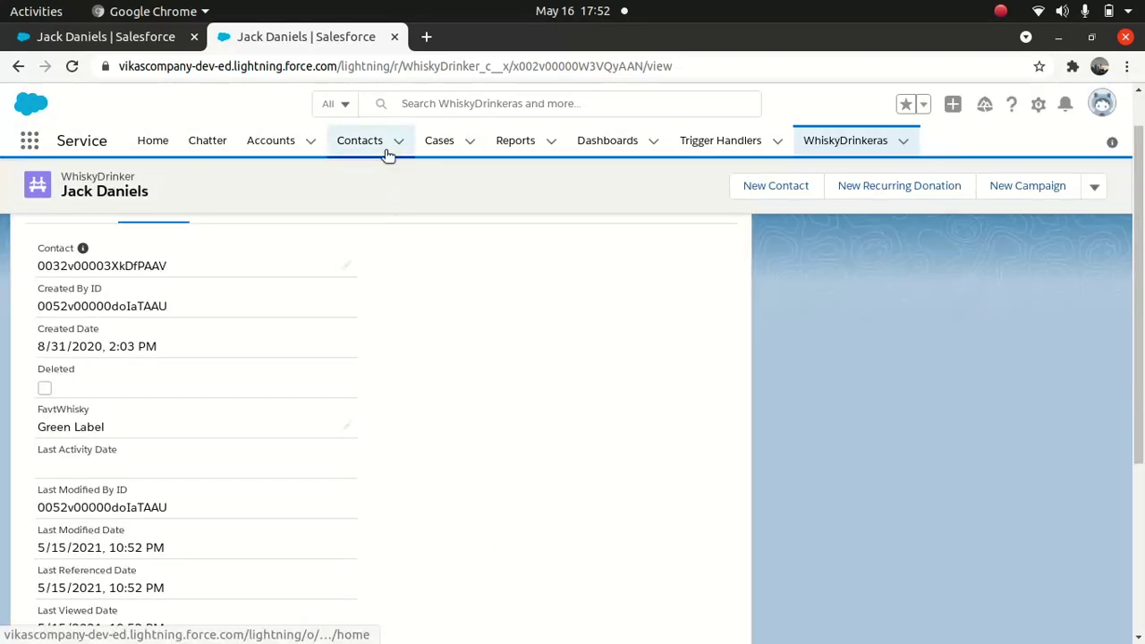
- Reload the source org's Jack Daniels record to see the synced Green Label value
{"action": "left_click", "coordinate": [123, 38]}
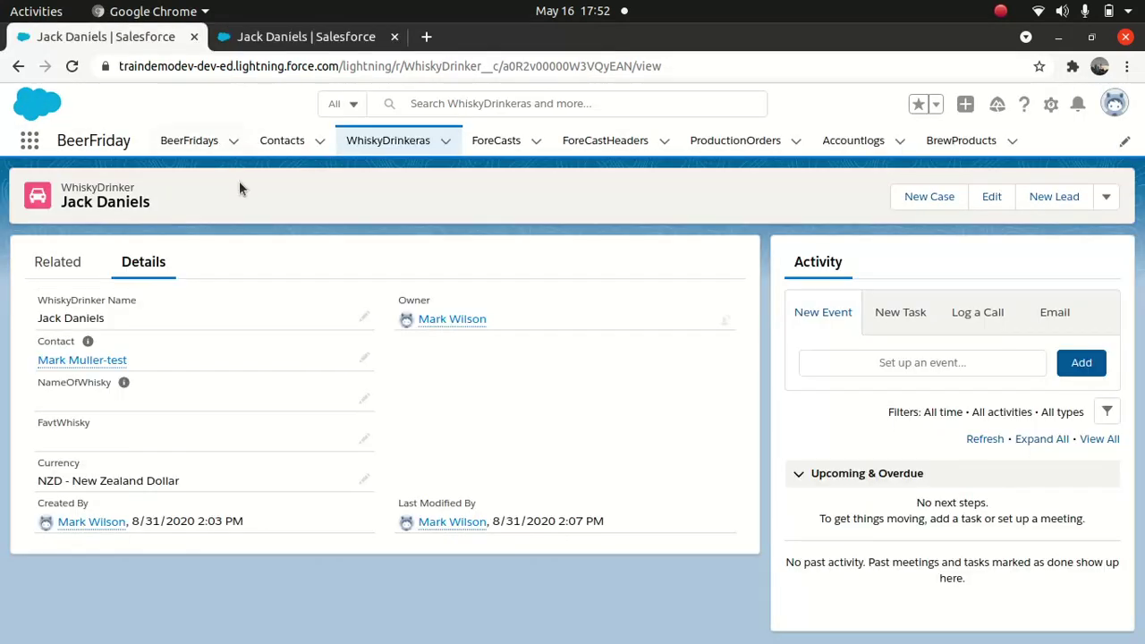
{"action": "left_click", "coordinate": [311, 67]}
{"action": "key", "text": "Return"}
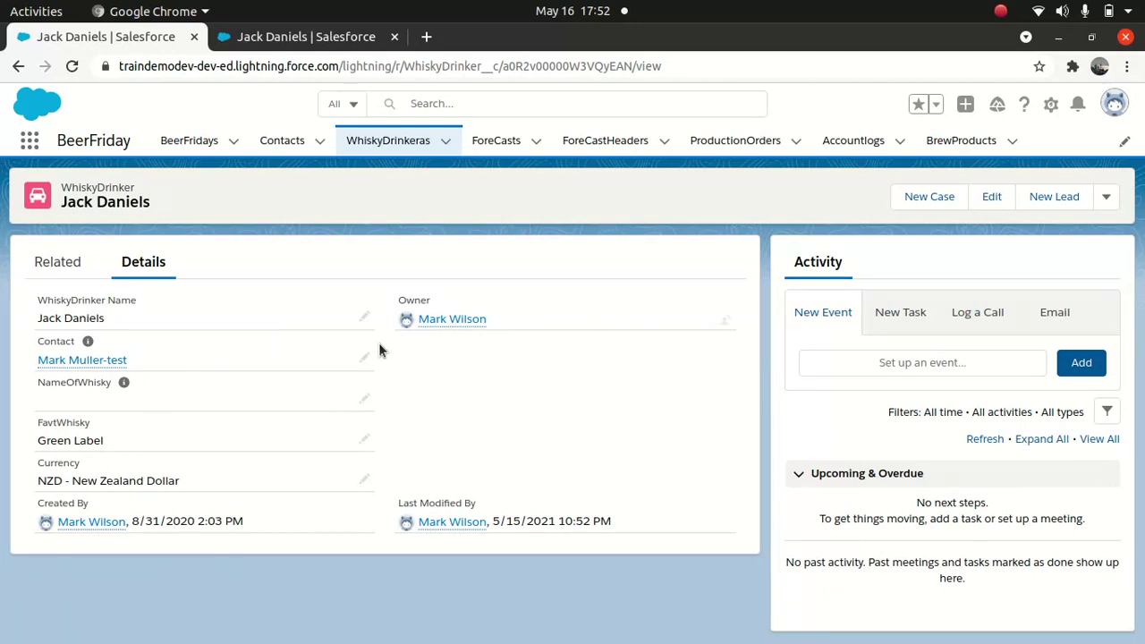
- Rename Jack Daniels to 'Jack Daniels Plus' and reload the external org's record
{"action": "left_click", "coordinate": [364, 316]}
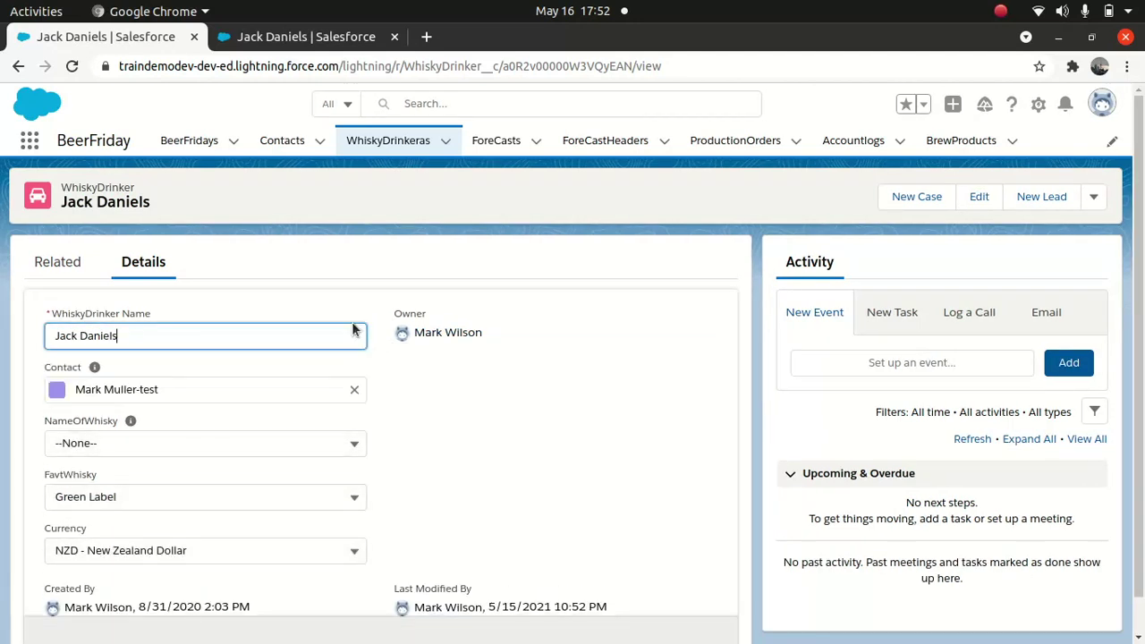
{"action": "type", "text": "Plus"}
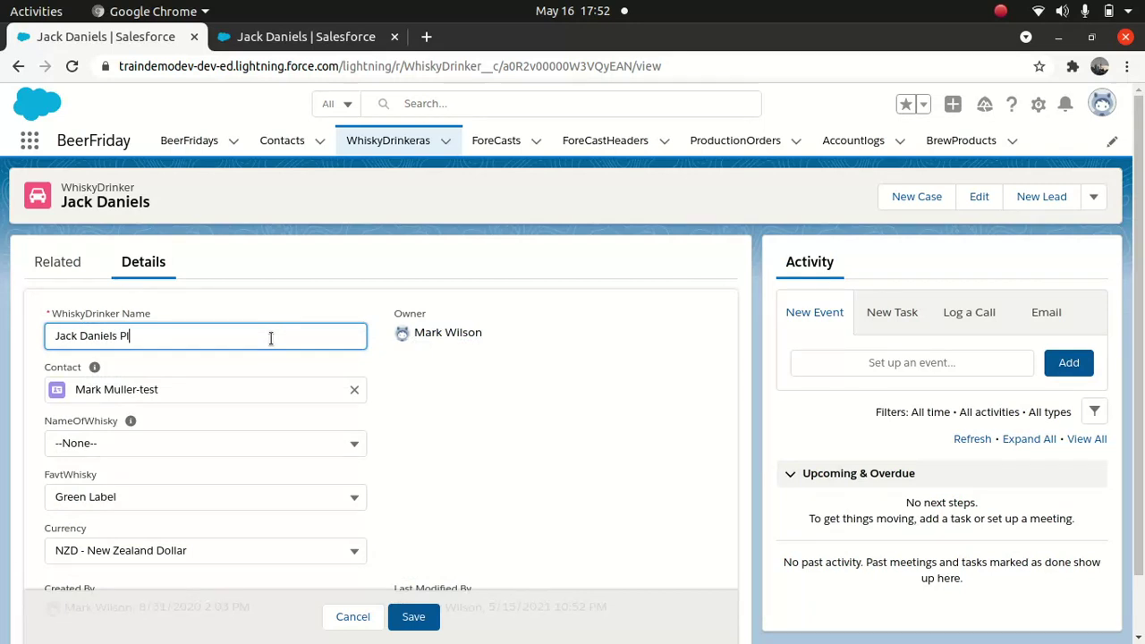
{"action": "left_click", "coordinate": [418, 624]}
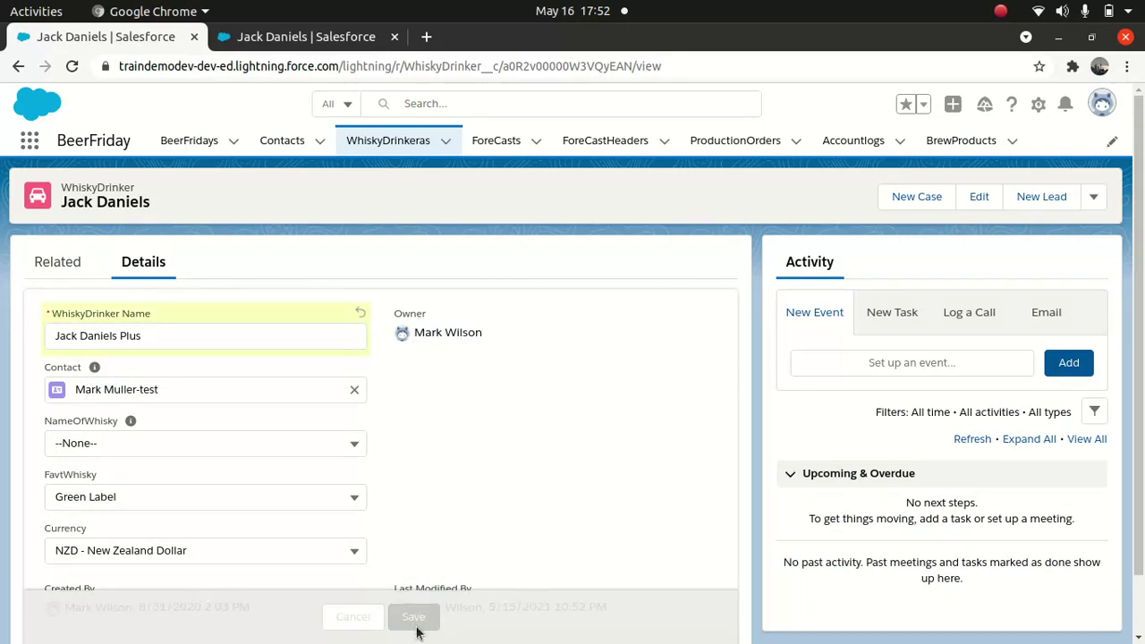
{"action": "left_click", "coordinate": [329, 36]}
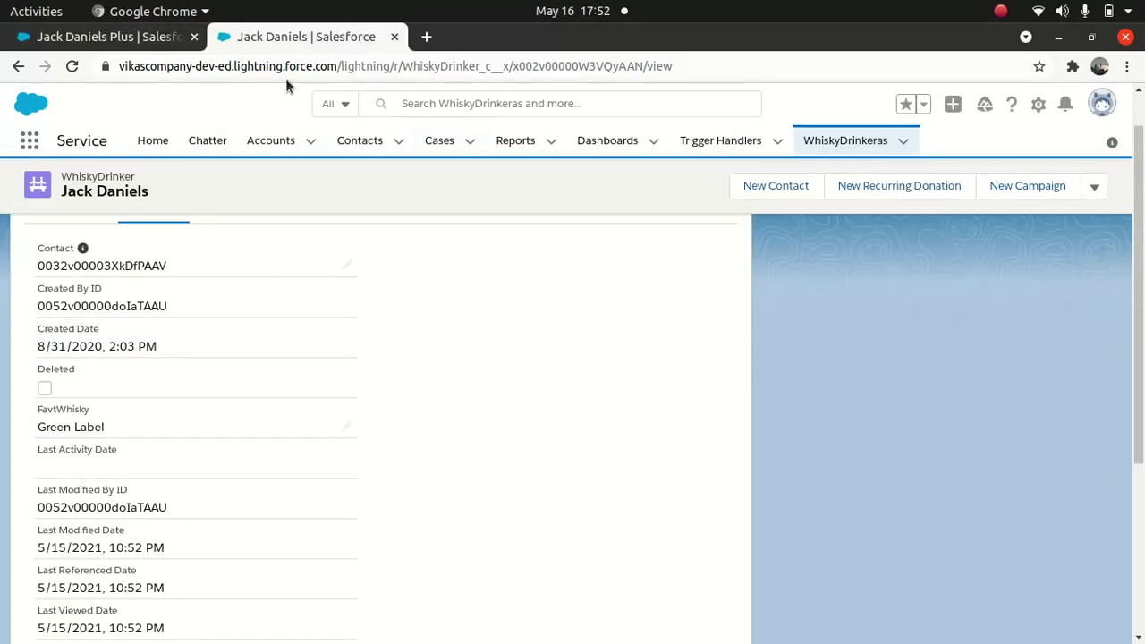
{"action": "left_click", "coordinate": [393, 65]}
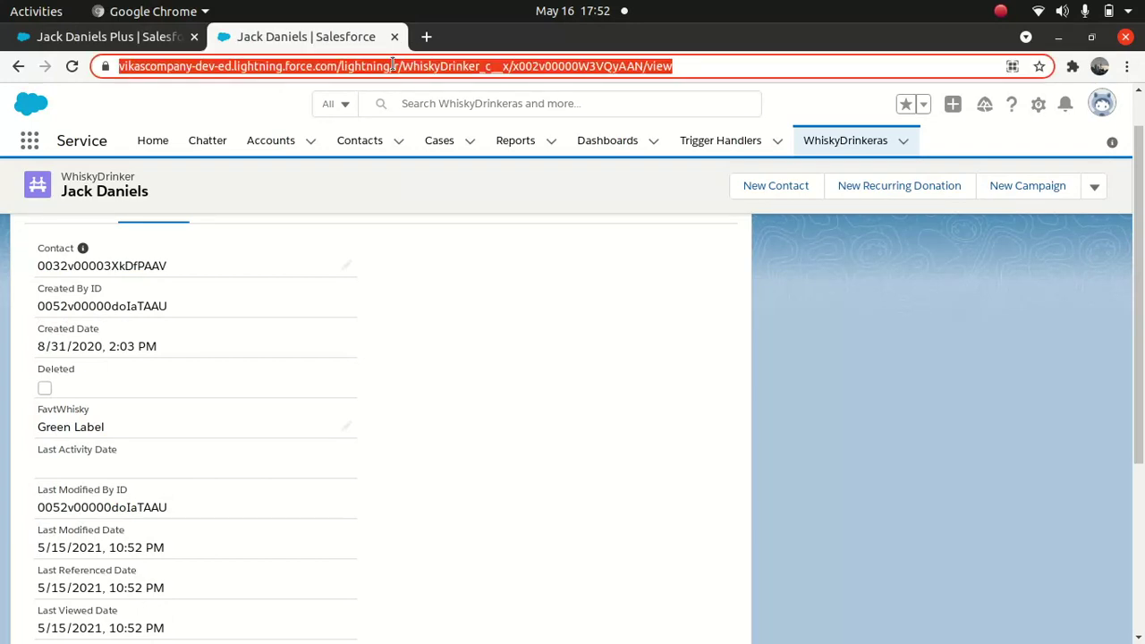
{"action": "key", "text": "Return"}
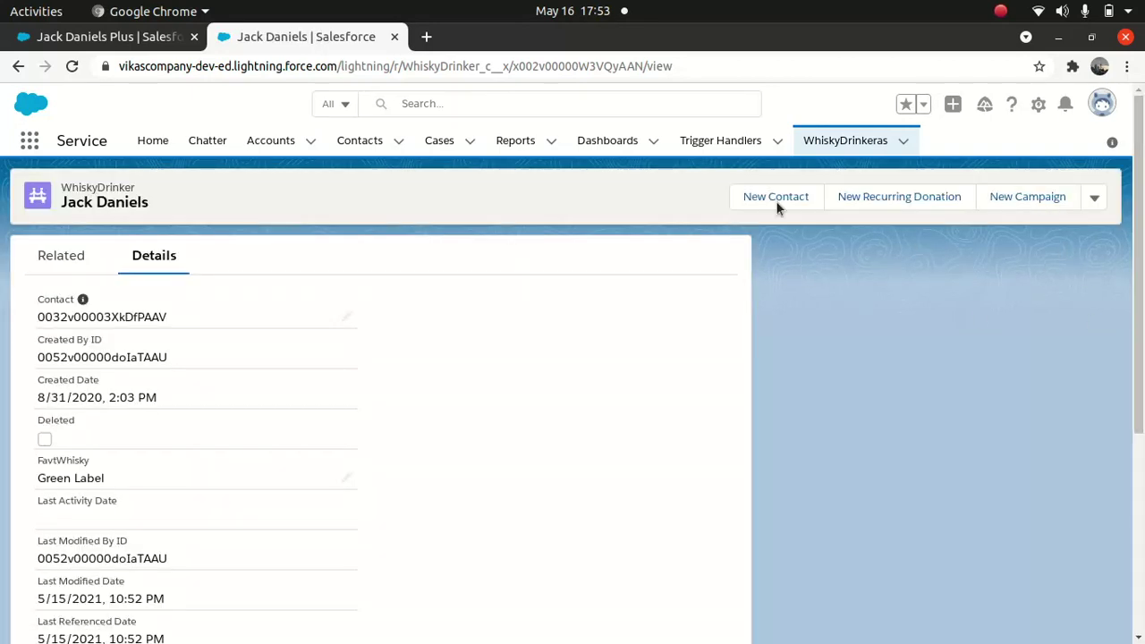
- Go to the WhiskyDrinkeras tab in the external org and switch to the All list view
{"action": "left_click", "coordinate": [719, 144]}
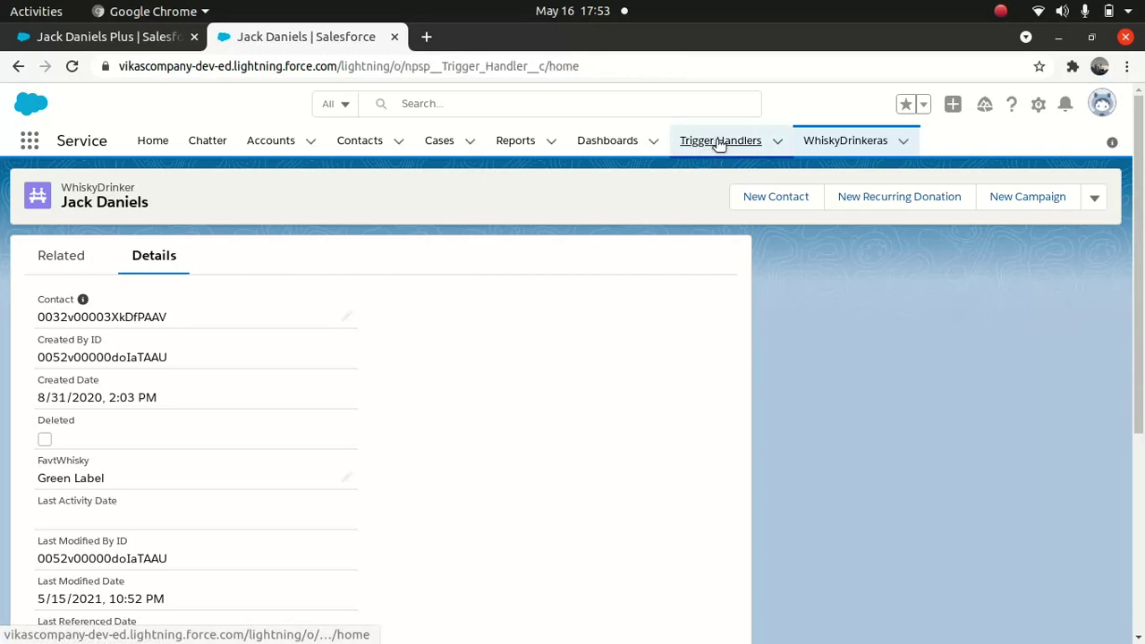
{"action": "left_click", "coordinate": [835, 139]}
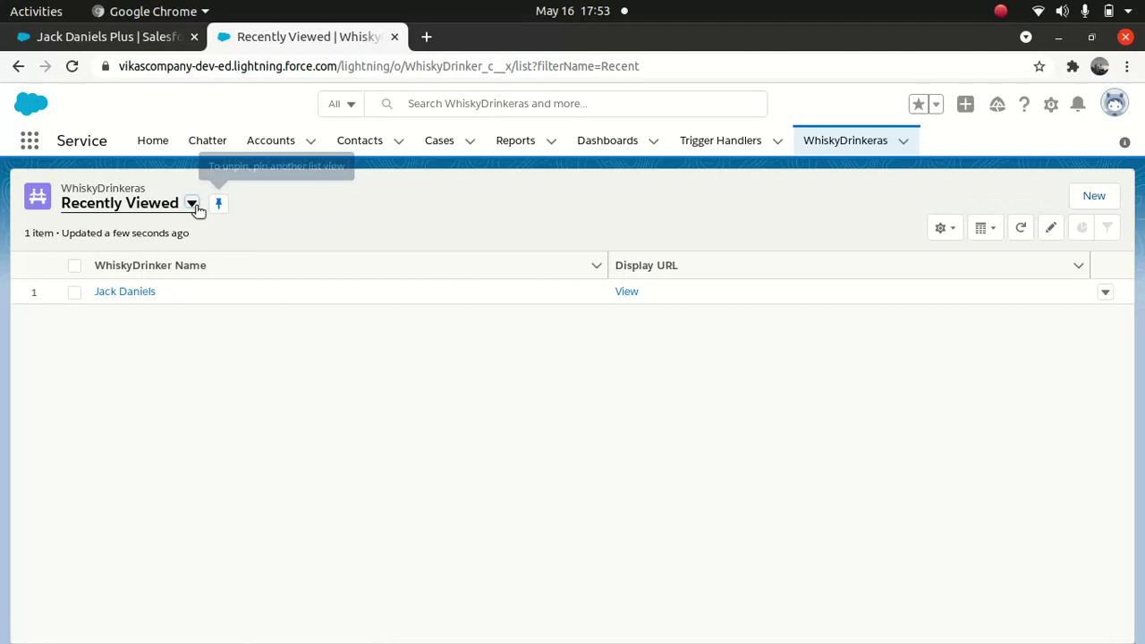
{"action": "left_click", "coordinate": [192, 203]}
{"action": "left_click", "coordinate": [113, 261]}
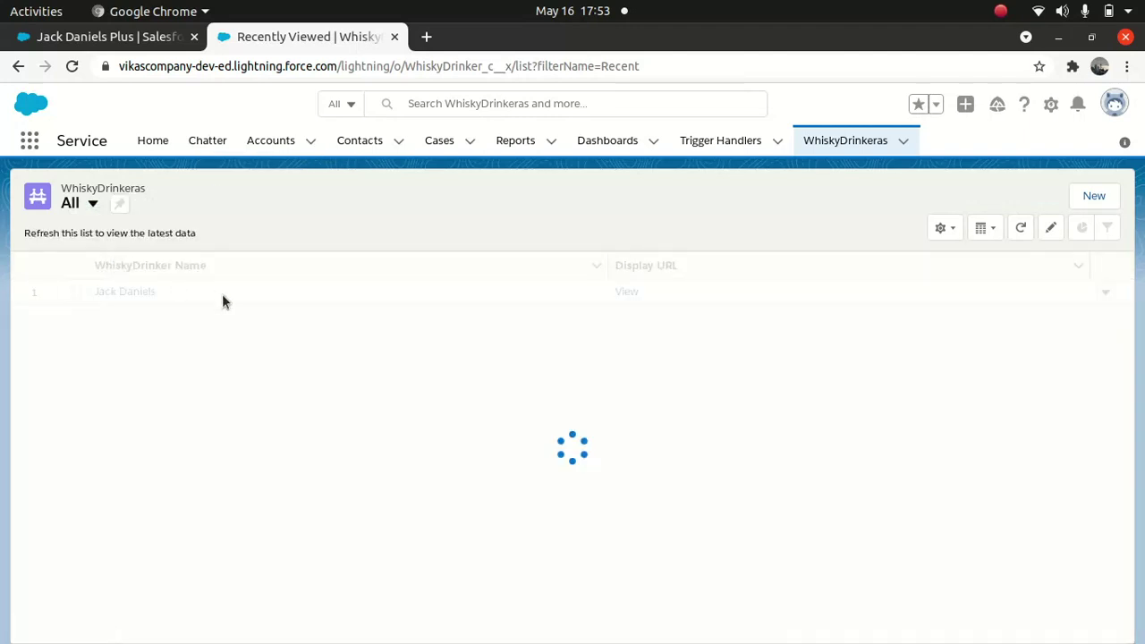